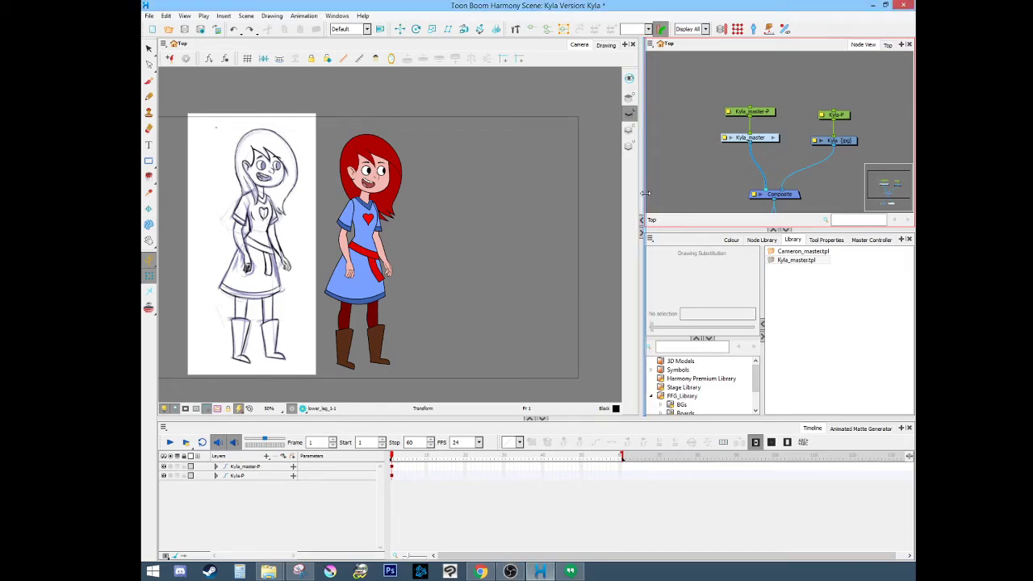
# Step: Widen the Camera view by shrinking the Node View beside it, with the sketch and coloured character in frame
pyautogui.moveTo(645, 193); pyautogui.dragTo(648, 193)
pyautogui.press('space')
pyautogui.moveTo(518, 218); pyautogui.dragTo(548, 211)
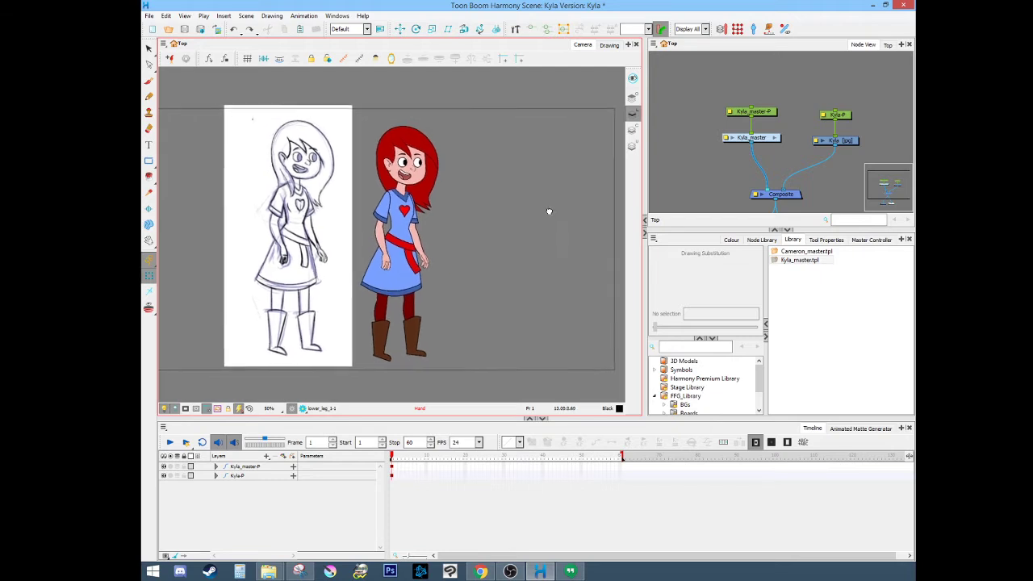
pyautogui.moveTo(645, 192); pyautogui.dragTo(680, 192)
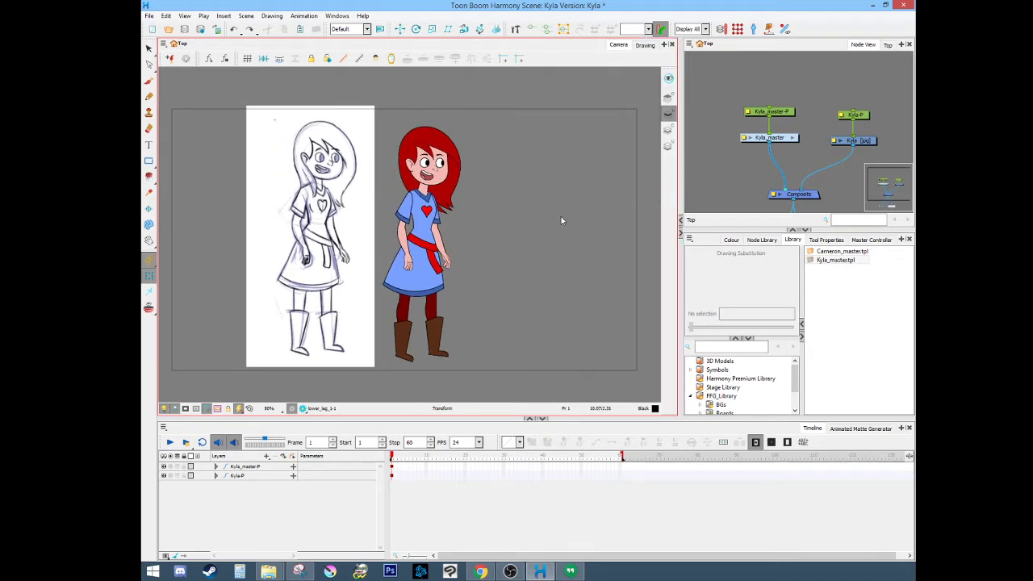
pyautogui.moveTo(561, 216); pyautogui.dragTo(569, 215)
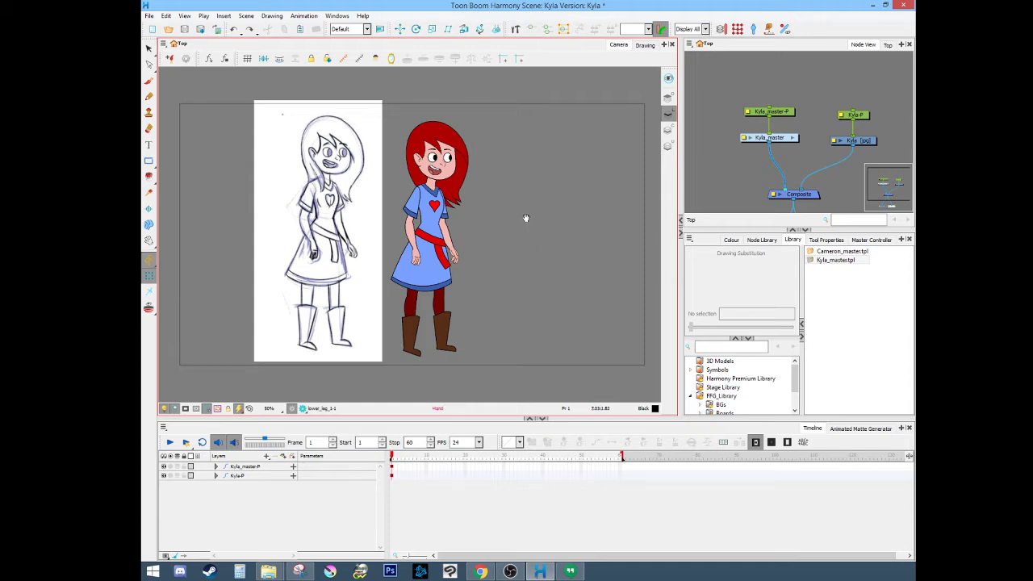
pyautogui.moveTo(523, 224); pyautogui.dragTo(510, 225)
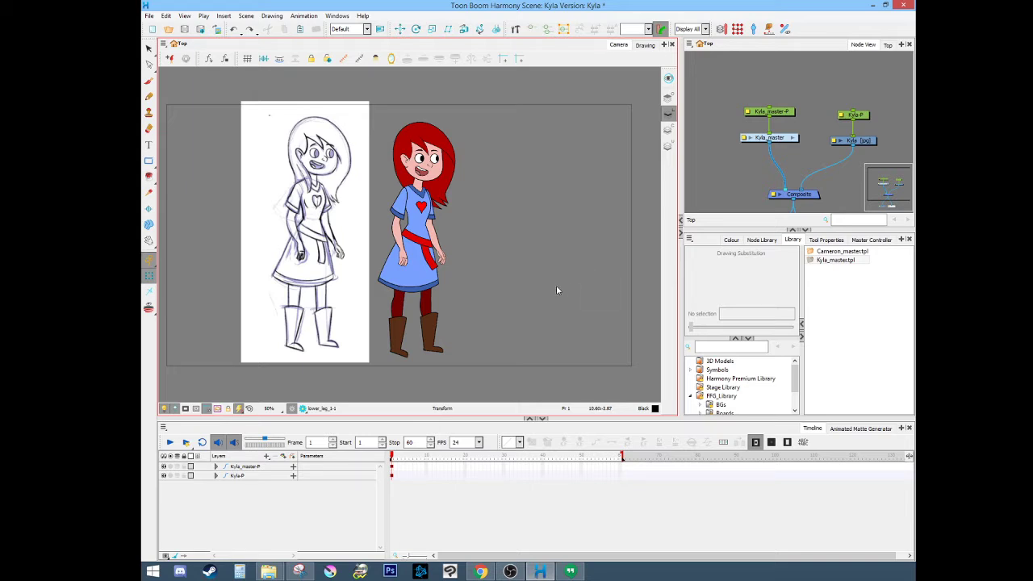
pyautogui.press('space')
pyautogui.moveTo(517, 265)
pyautogui.mouseDown()
pyautogui.moveTo(527, 266)
pyautogui.moveTo(524, 255)
pyautogui.mouseUp()
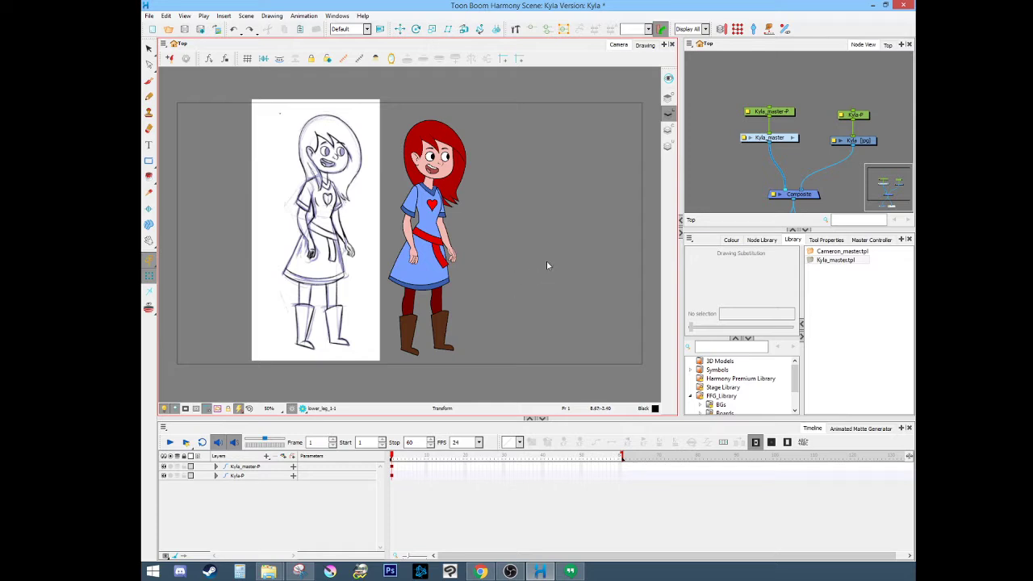
pyautogui.scroll(1, 546, 260)
pyautogui.scroll(-2, 529, 261)
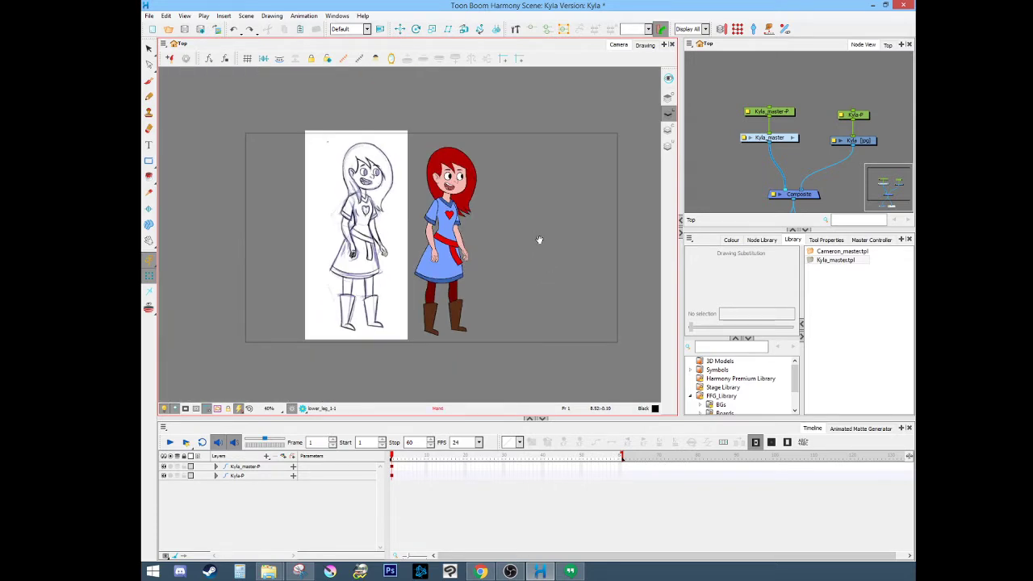
pyautogui.moveTo(539, 240); pyautogui.dragTo(513, 248)
pyautogui.scroll(1, 482, 262)
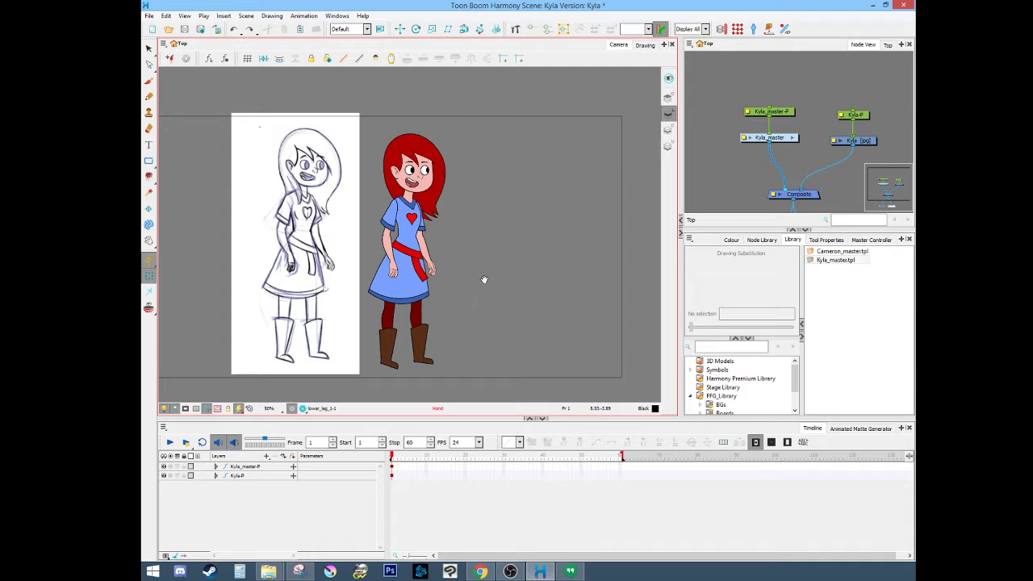
pyautogui.moveTo(484, 280); pyautogui.dragTo(536, 263)
pyautogui.click(371, 228)
pyautogui.click(593, 255)
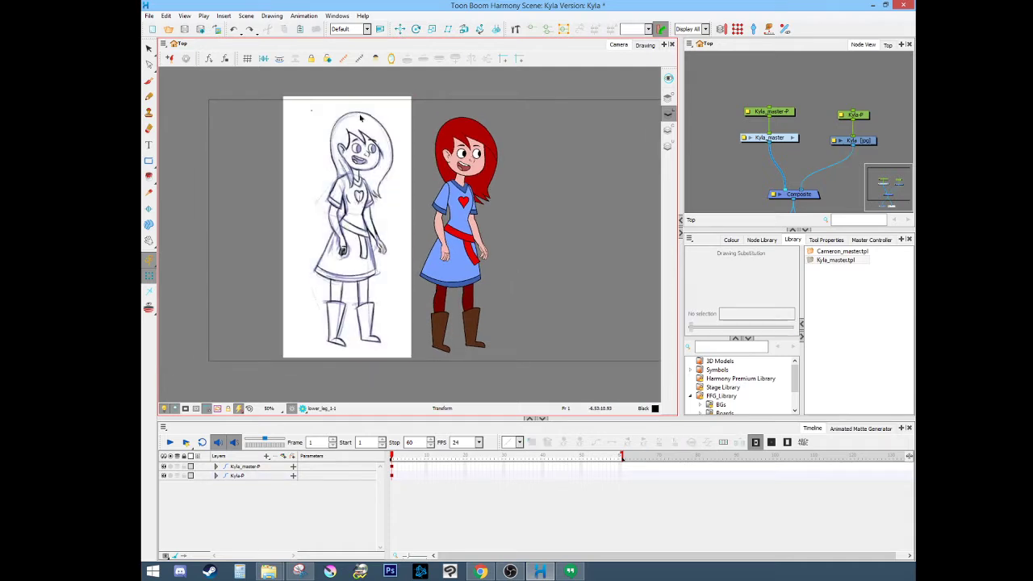
pyautogui.click(384, 326)
pyautogui.click(586, 277)
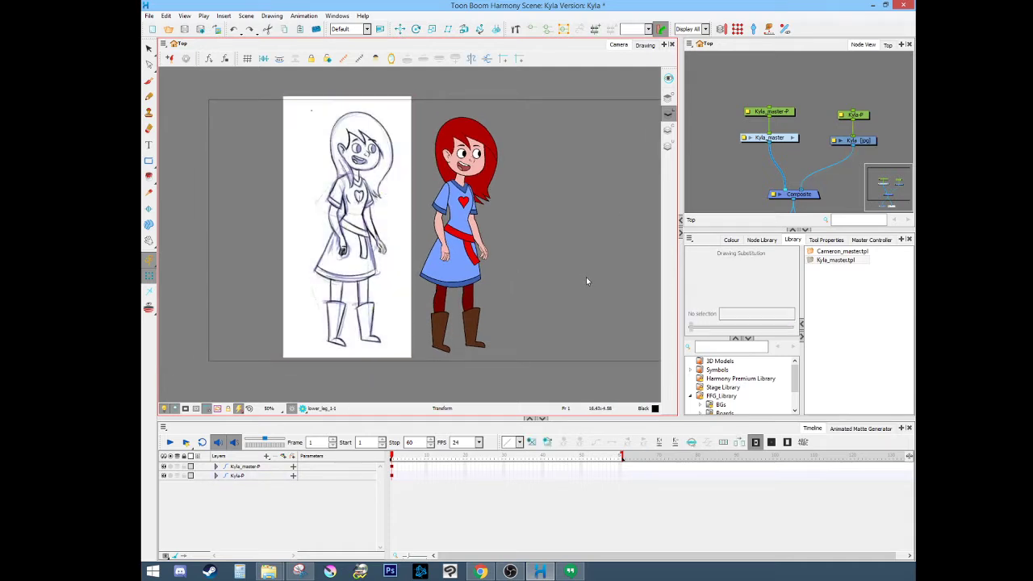
pyautogui.moveTo(576, 277); pyautogui.dragTo(535, 290)
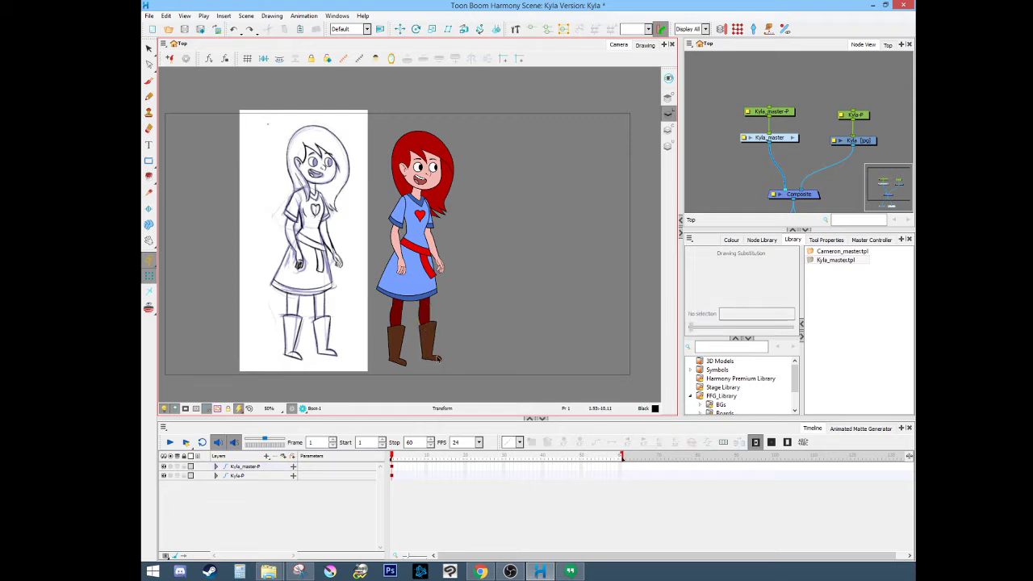
# Step: Select the character's front foot, locate its node inside the Kyla_master group and examine the nodes connected below it
pyautogui.click(436, 358)
pyautogui.scroll(1, 414, 357)
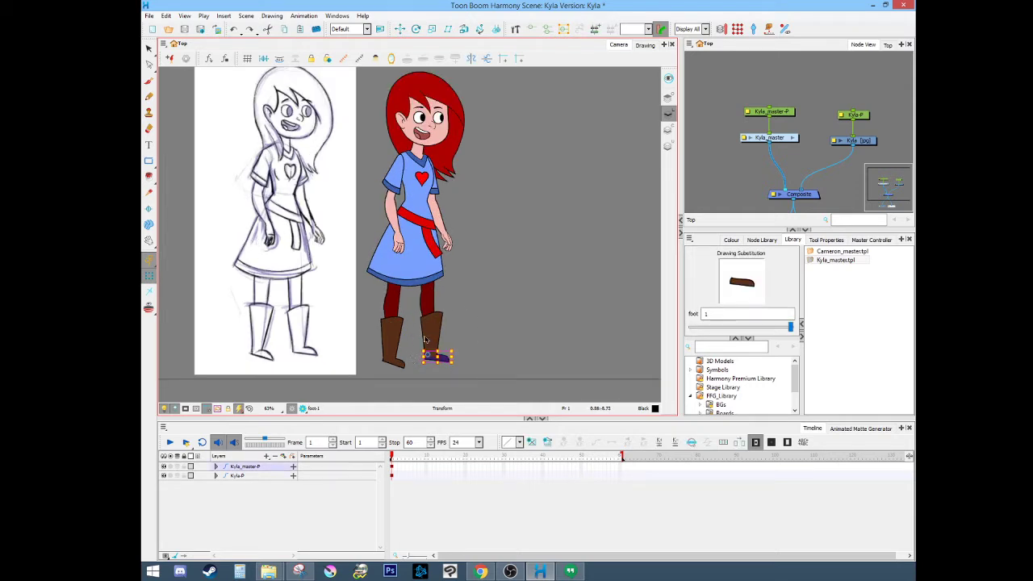
pyautogui.click(836, 93)
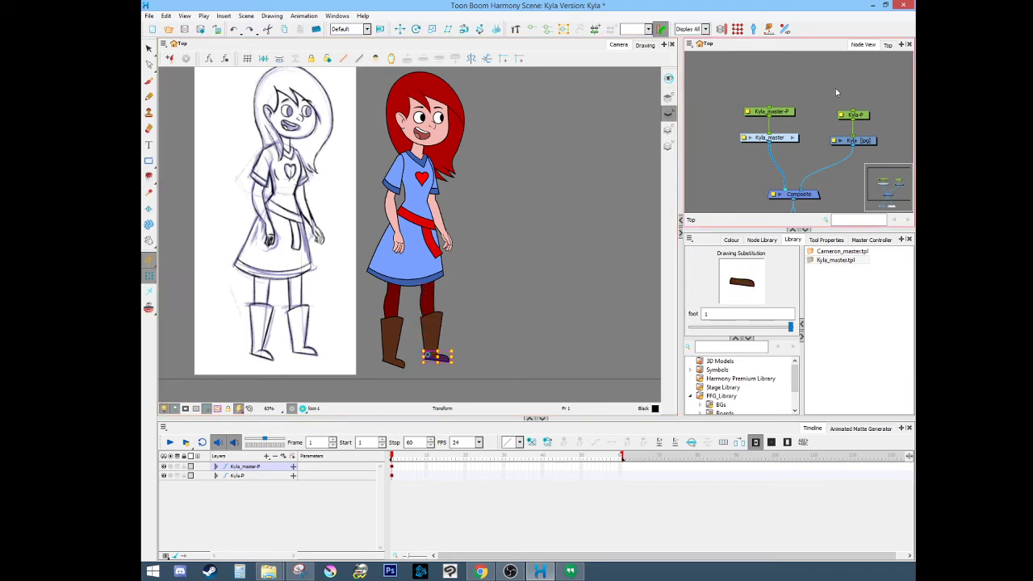
pyautogui.press('o')
pyautogui.scroll(4, 805, 122)
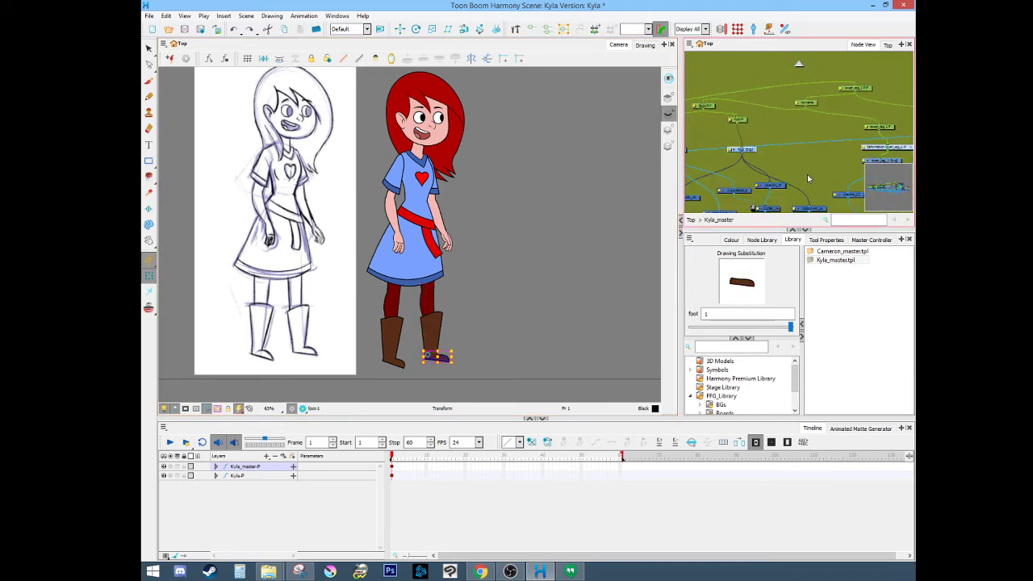
pyautogui.scroll(3, 807, 178)
pyautogui.moveTo(767, 147); pyautogui.dragTo(815, 93)
pyautogui.scroll(-3, 811, 109)
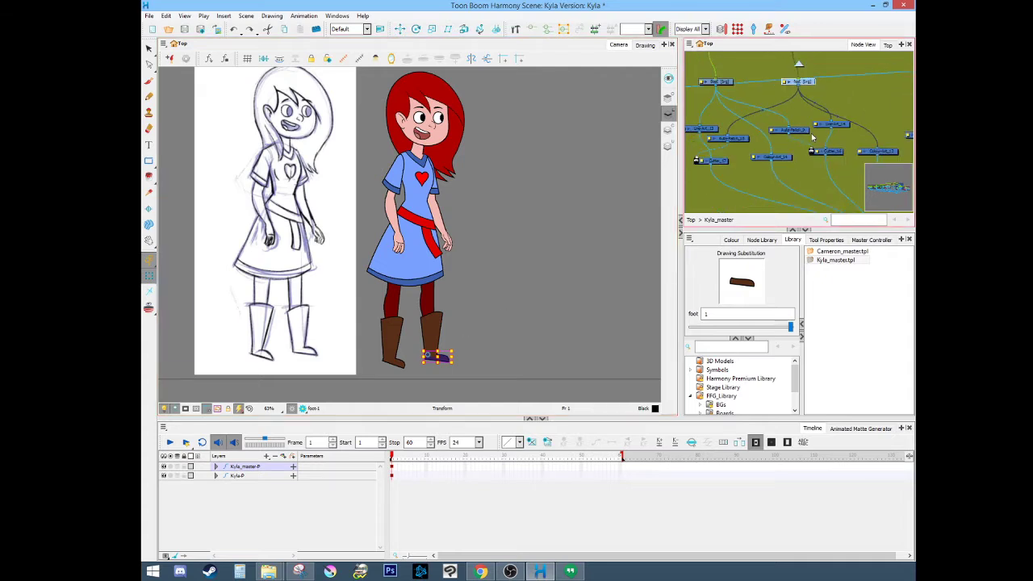
pyautogui.moveTo(797, 191); pyautogui.dragTo(782, 160)
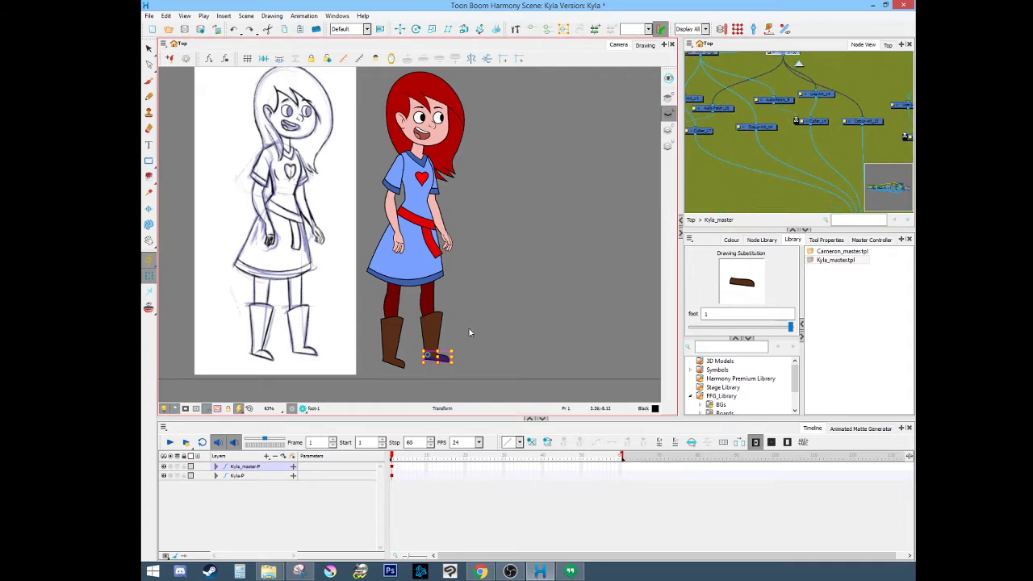
# Step: Reselect the same foot and move the selection up its parent hierarchy to the whole leg
pyautogui.click(516, 334)
pyautogui.click(441, 362)
pyautogui.press('b')
pyautogui.press('b')
pyautogui.press('b')
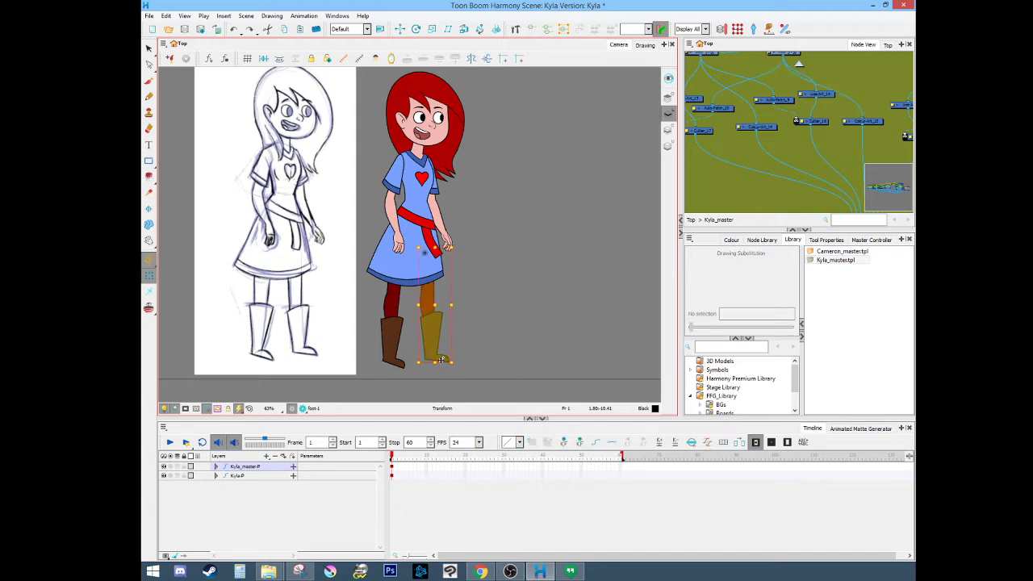
# Step: Select the other foot, move the selection up the hierarchy until both legs are included, and clear the selection
pyautogui.click(404, 374)
pyautogui.click(399, 364)
pyautogui.press('b')
pyautogui.press('b')
pyautogui.press('b')
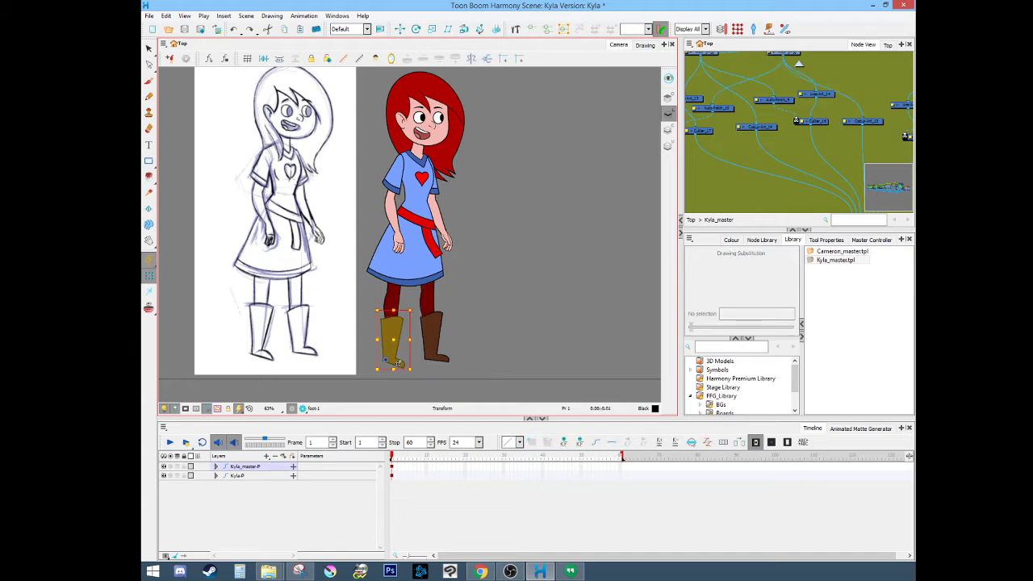
pyautogui.press('b')
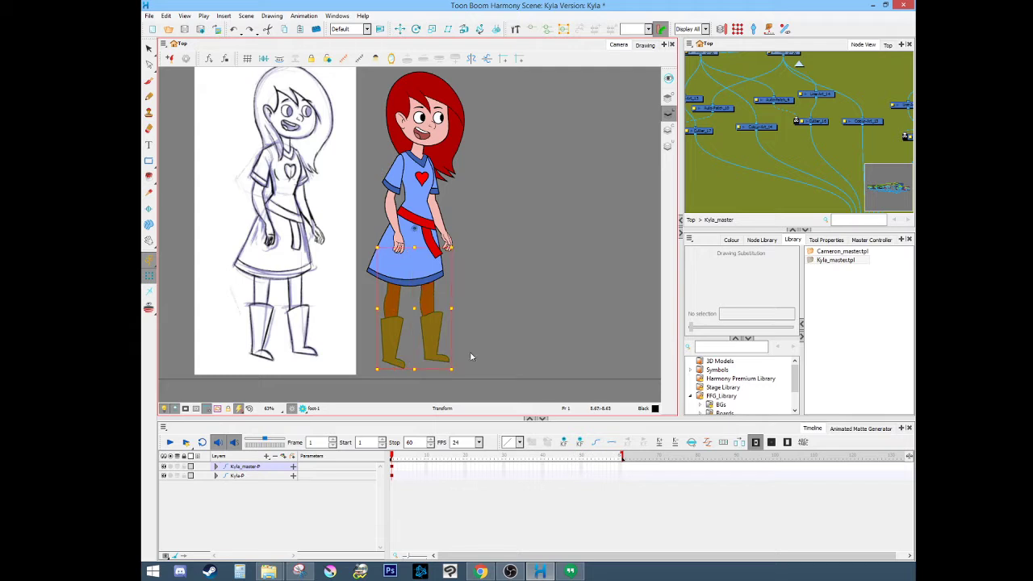
pyautogui.press('b')
pyautogui.press('b')
pyautogui.click(511, 333)
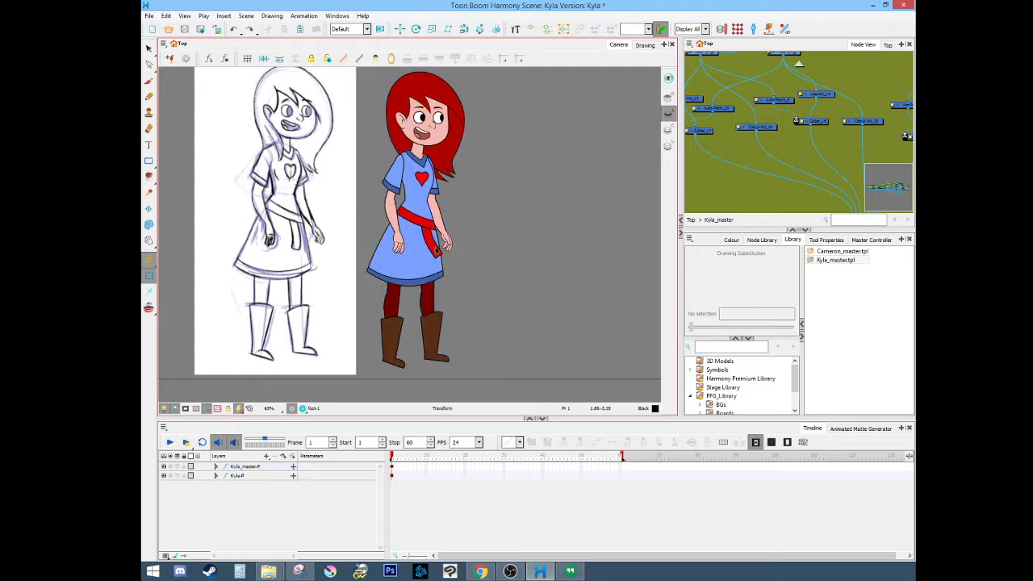
# Step: Select the hand beside the sash, move the selection up through both arms to the upper body, and clear the selection
pyautogui.click(451, 245)
pyautogui.press('b')
pyautogui.press('b')
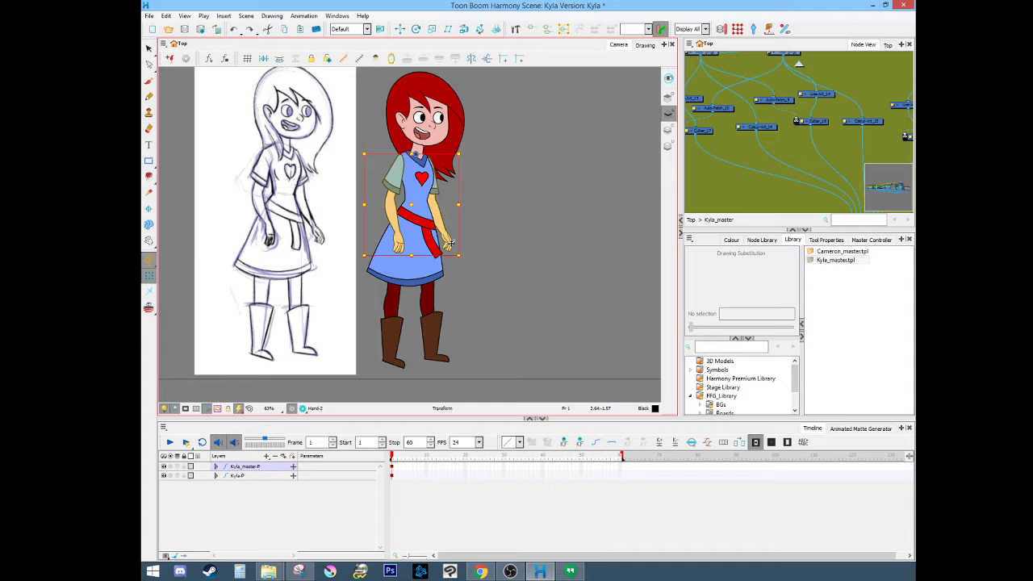
pyautogui.press('b')
pyautogui.press('b')
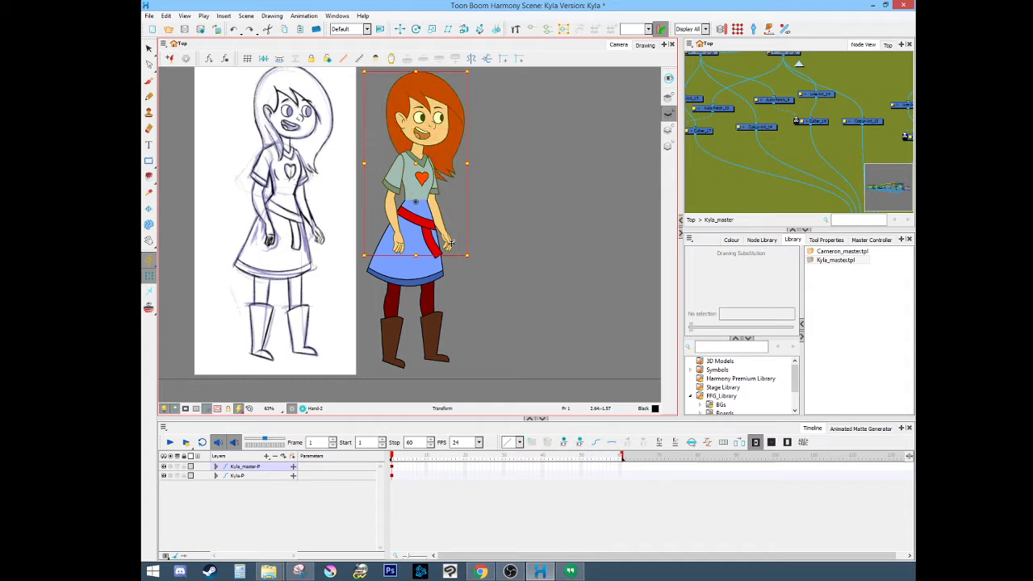
pyautogui.press('b')
pyautogui.click(524, 265)
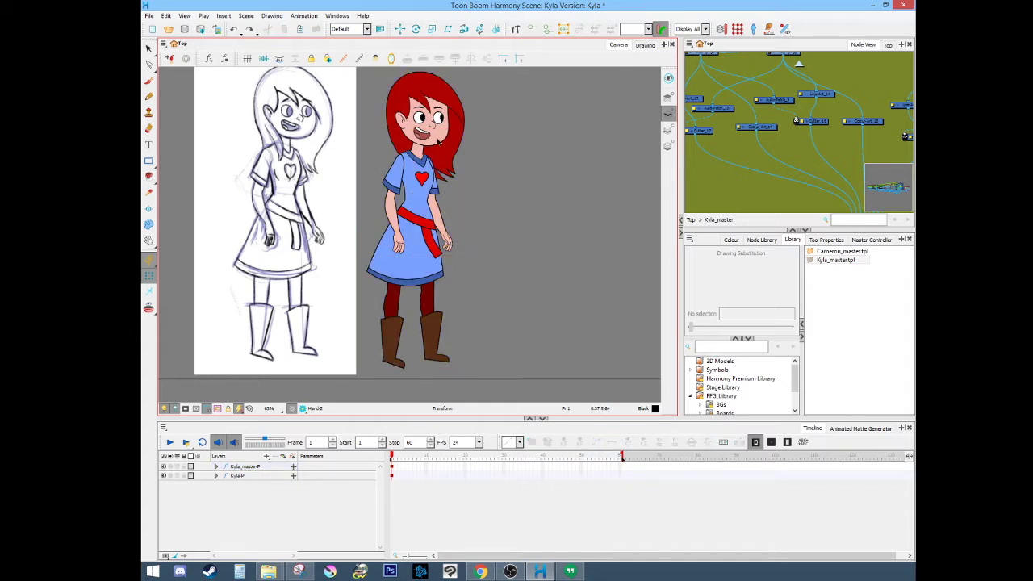
# Step: Examine the Kyla_master node network from the Leg backdrop across the Body backdrop to the Head backdrop's facial feature nodes
pyautogui.click(438, 141)
pyautogui.moveTo(497, 116); pyautogui.dragTo(525, 212)
pyautogui.click(747, 185)
pyautogui.scroll(-3, 782, 164)
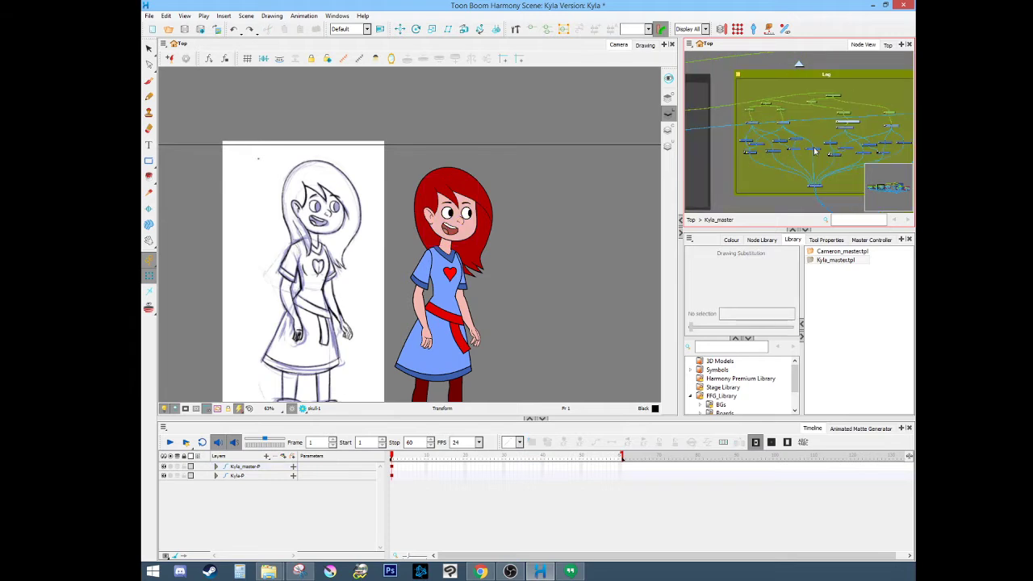
pyautogui.scroll(-2, 831, 149)
pyautogui.moveTo(857, 132); pyautogui.dragTo(699, 131)
pyautogui.moveTo(858, 108); pyautogui.dragTo(750, 114)
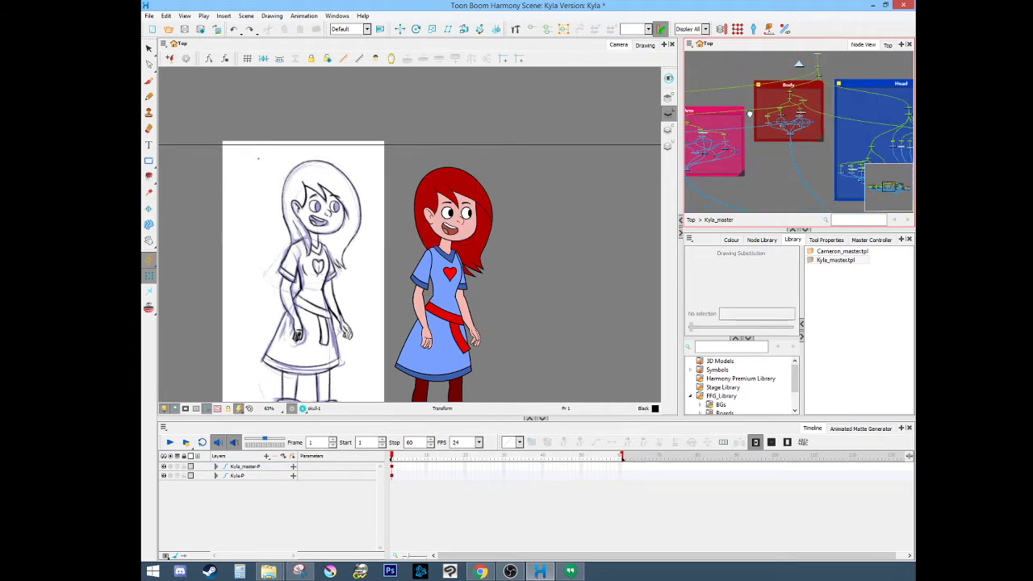
pyautogui.scroll(6, 748, 114)
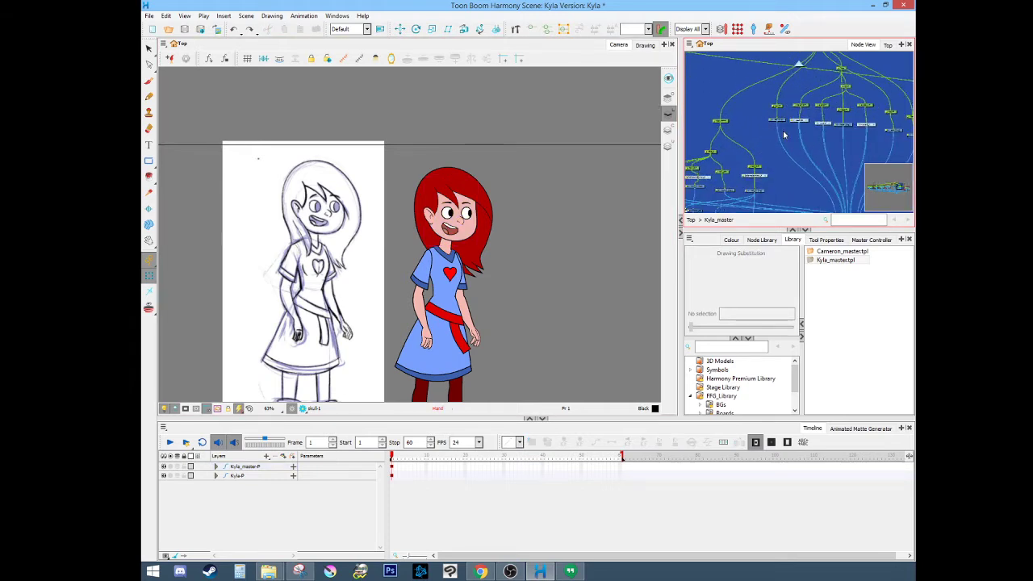
pyautogui.scroll(5, 784, 135)
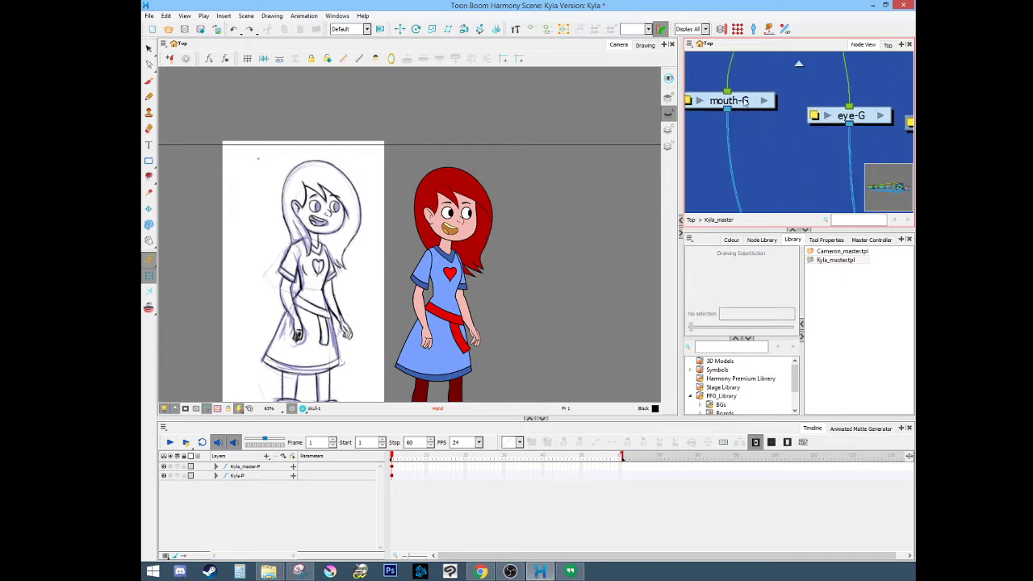
# Step: Inspect the mouth-G and eye group nodes, look inside the eye-G_1 group, and return to the Kyla_master network
pyautogui.click(744, 102)
pyautogui.scroll(-4, 735, 141)
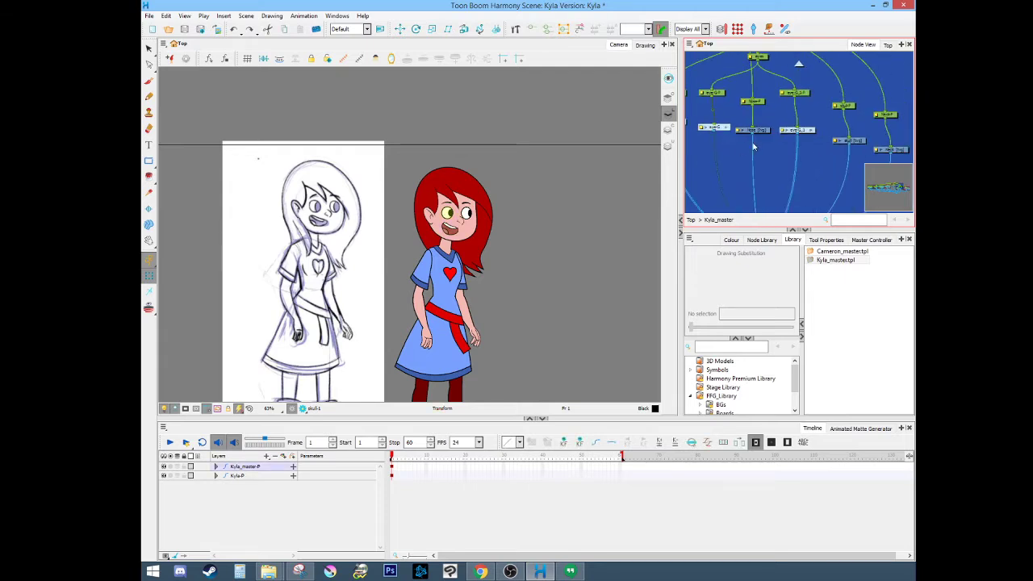
pyautogui.scroll(2, 787, 138)
pyautogui.click(821, 126)
pyautogui.scroll(-3, 799, 139)
pyautogui.moveTo(800, 179); pyautogui.dragTo(797, 147)
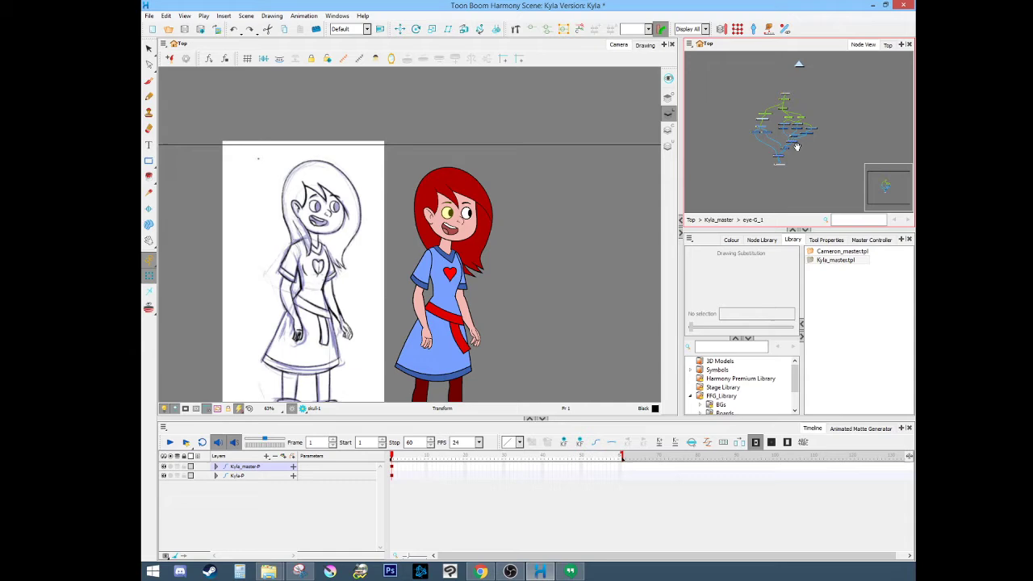
pyautogui.scroll(4, 797, 146)
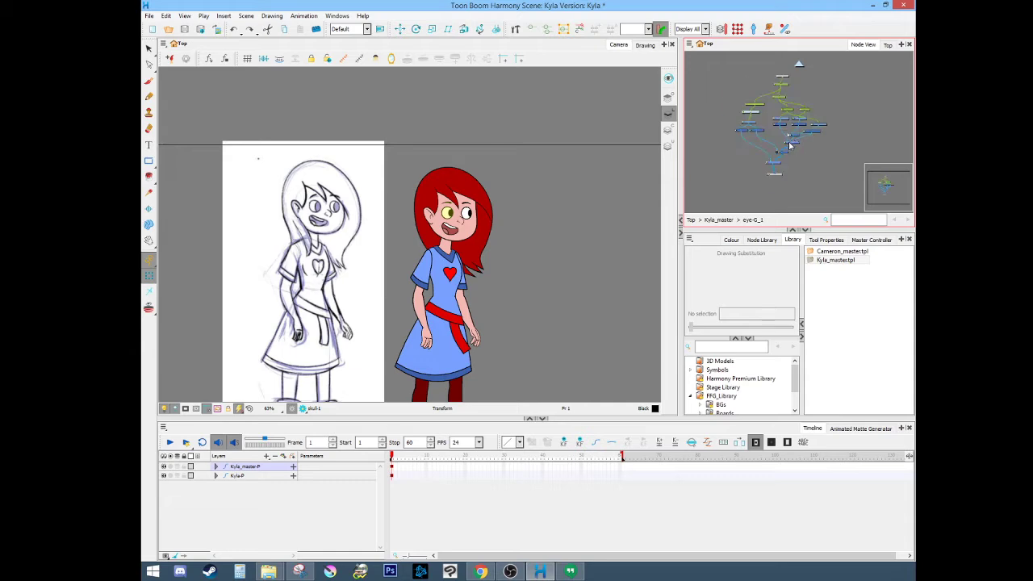
pyautogui.click(718, 221)
pyautogui.scroll(-3, 750, 173)
pyautogui.scroll(3, 735, 176)
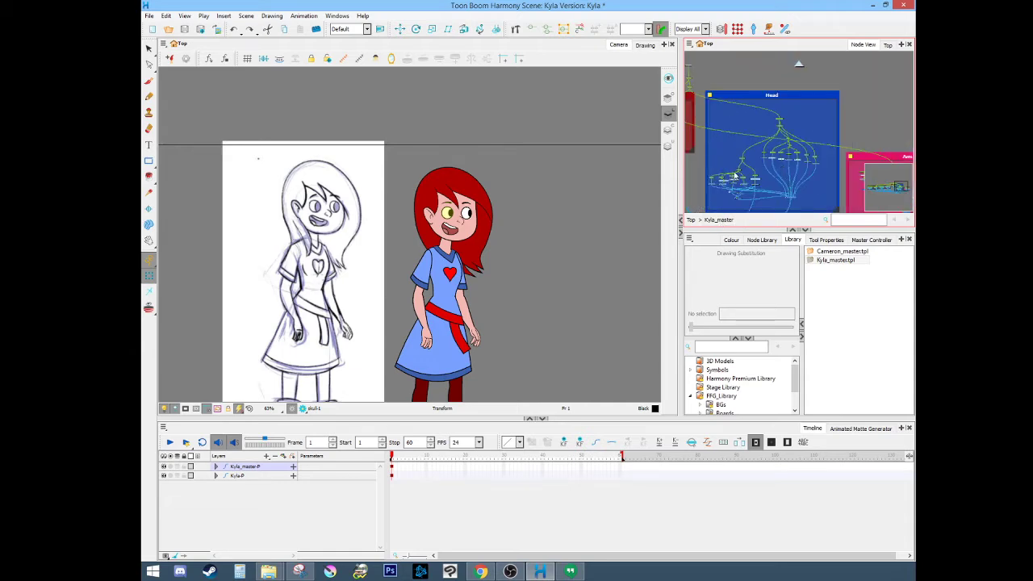
# Step: Frame the character's face closely in the Camera view and select the tongue drawing in the mouth
pyautogui.scroll(2, 433, 221)
pyautogui.click(521, 253)
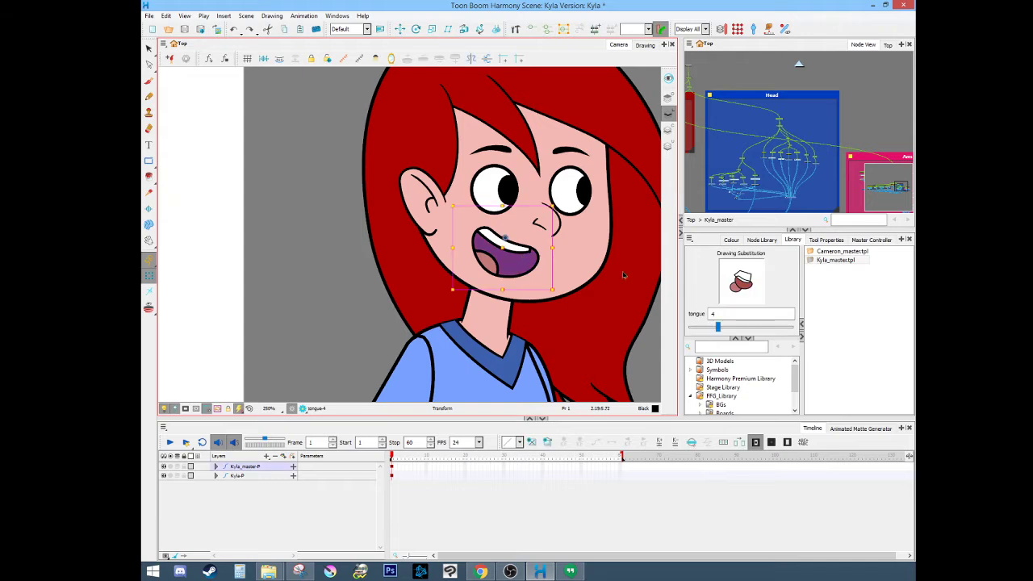
pyautogui.press('space')
pyautogui.moveTo(628, 237); pyautogui.dragTo(590, 247)
pyautogui.press('Escape')
pyautogui.click(456, 265)
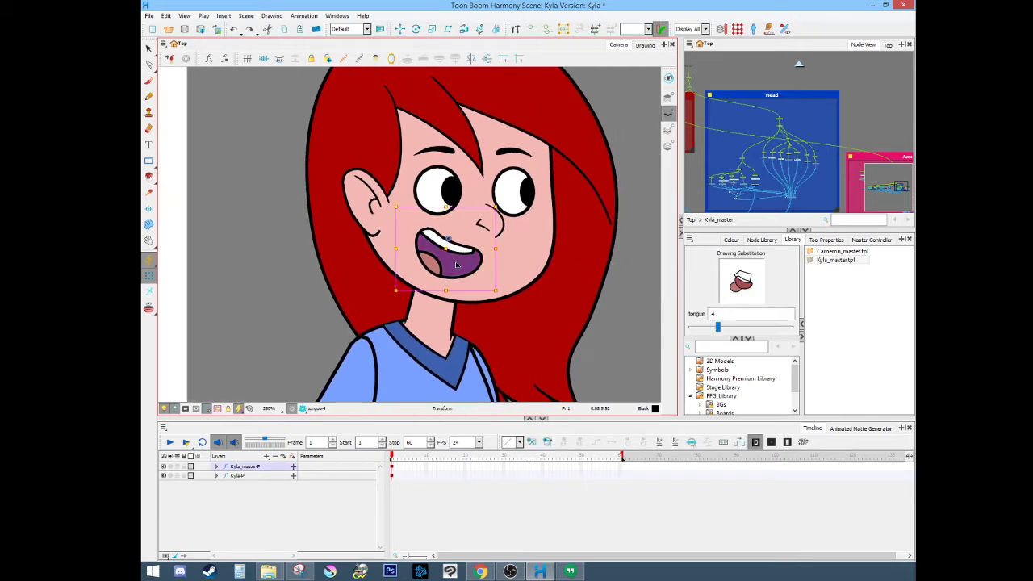
# Step: Cycle forward and back through the mouth's drawing substitutions, leave it on 1_1, and clear the selection
pyautogui.press(']')
pyautogui.press(']')
pyautogui.press(']')
pyautogui.press(']')
pyautogui.press(']')
pyautogui.press(']')
pyautogui.press(']')
pyautogui.press(']')
pyautogui.press(']')
pyautogui.press(']')
pyautogui.press(']')
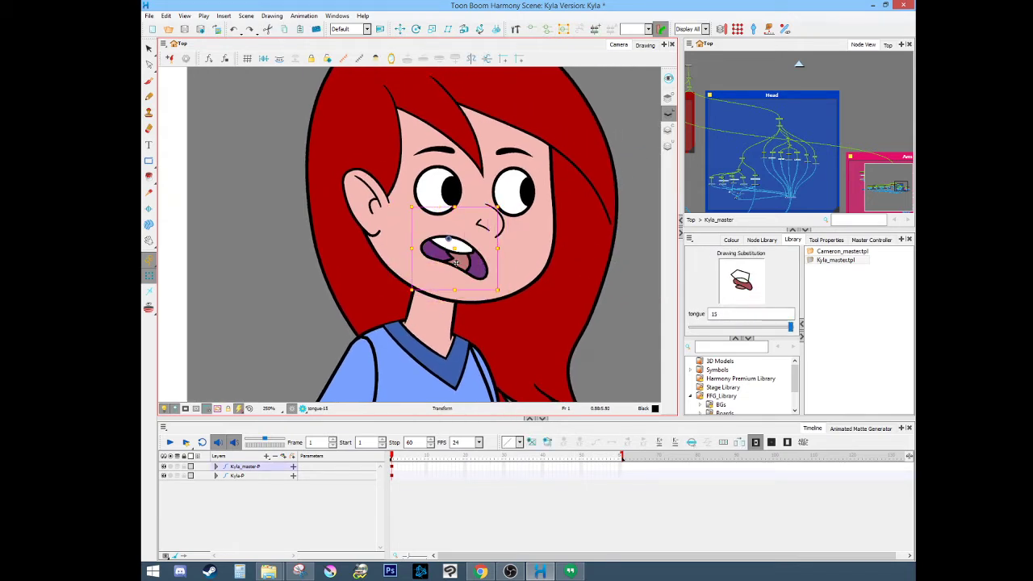
pyautogui.press('[')
pyautogui.press('[')
pyautogui.press('[')
pyautogui.press('[')
pyautogui.press('[')
pyautogui.press('[')
pyautogui.press('[')
pyautogui.press('[')
pyautogui.press('[')
pyautogui.press('[')
pyautogui.press('[')
pyautogui.press('[')
pyautogui.press('[')
pyautogui.press('[')
pyautogui.press('[')
pyautogui.press('[')
pyautogui.press(']')
pyautogui.press(']')
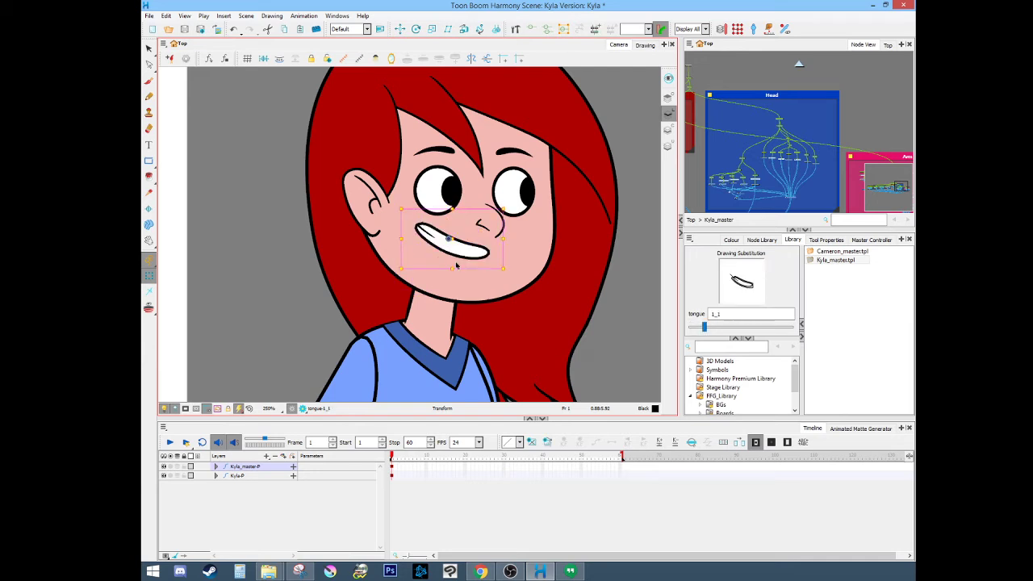
pyautogui.press(']')
pyautogui.press('[')
pyautogui.click(601, 321)
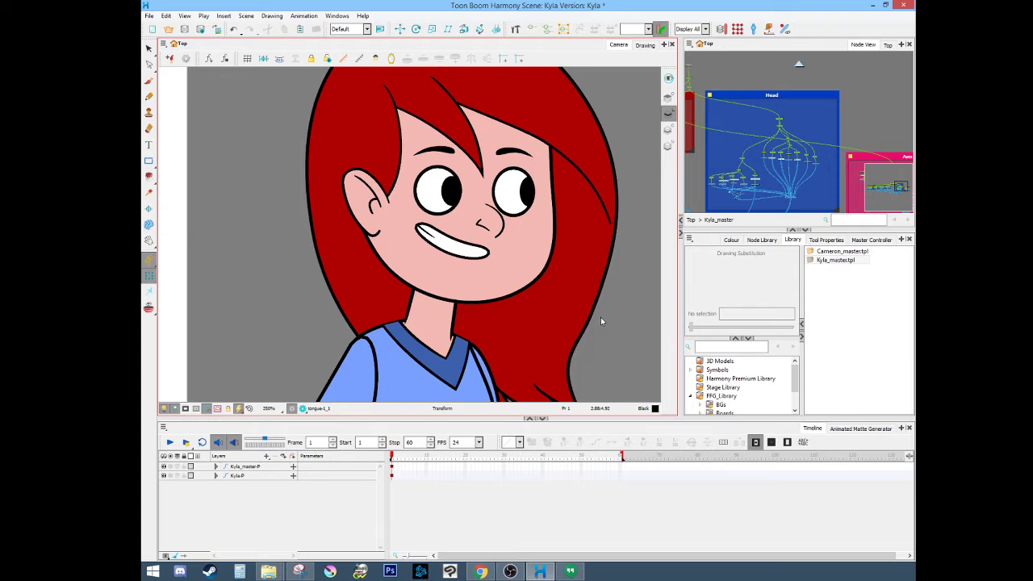
# Step: Select the teeth drawing in the character's mouth and switch the mouth to drawing substitution 2
pyautogui.scroll(-5, 605, 319)
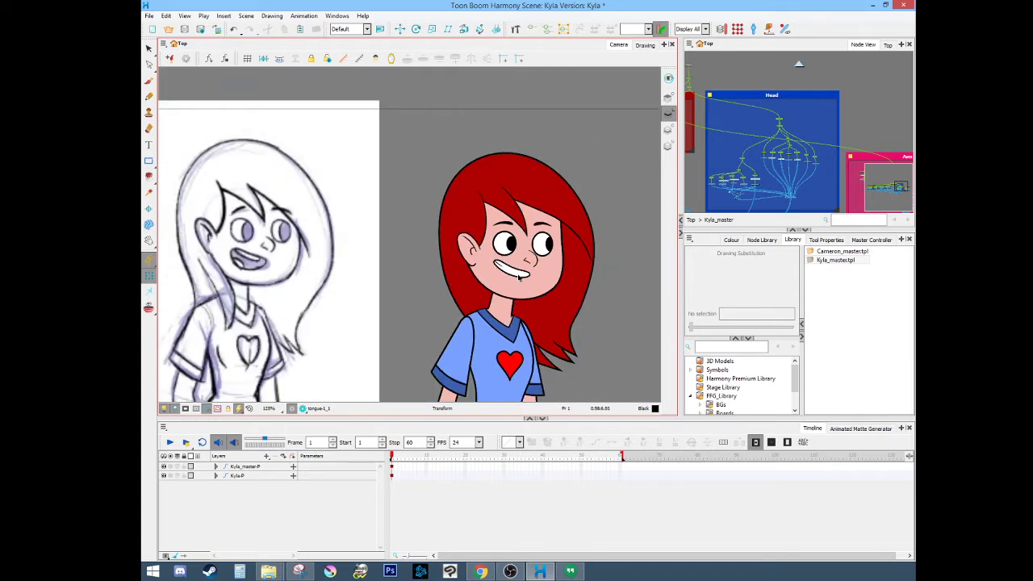
pyautogui.click(519, 277)
pyautogui.scroll(3, 500, 279)
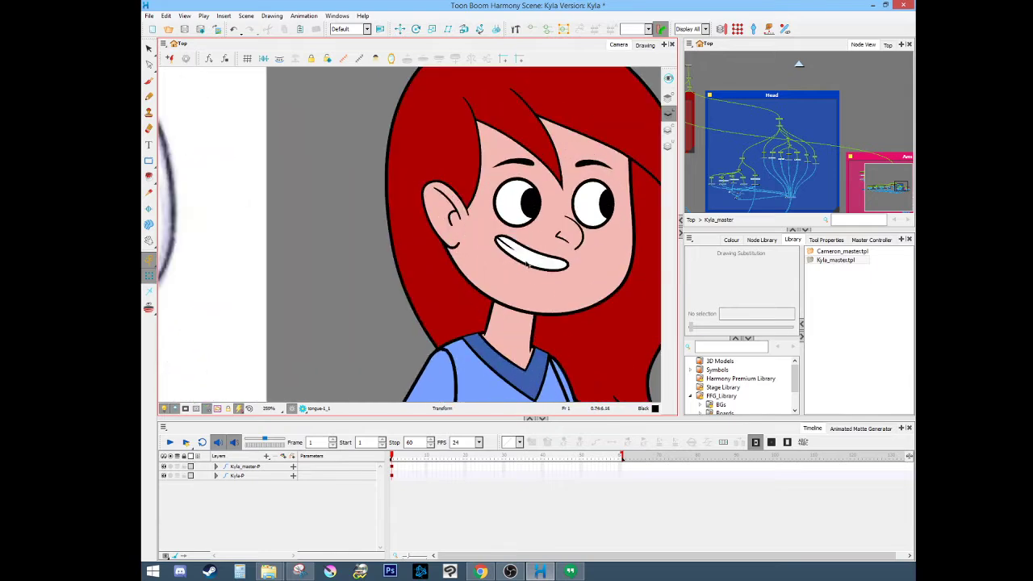
pyautogui.press(']')
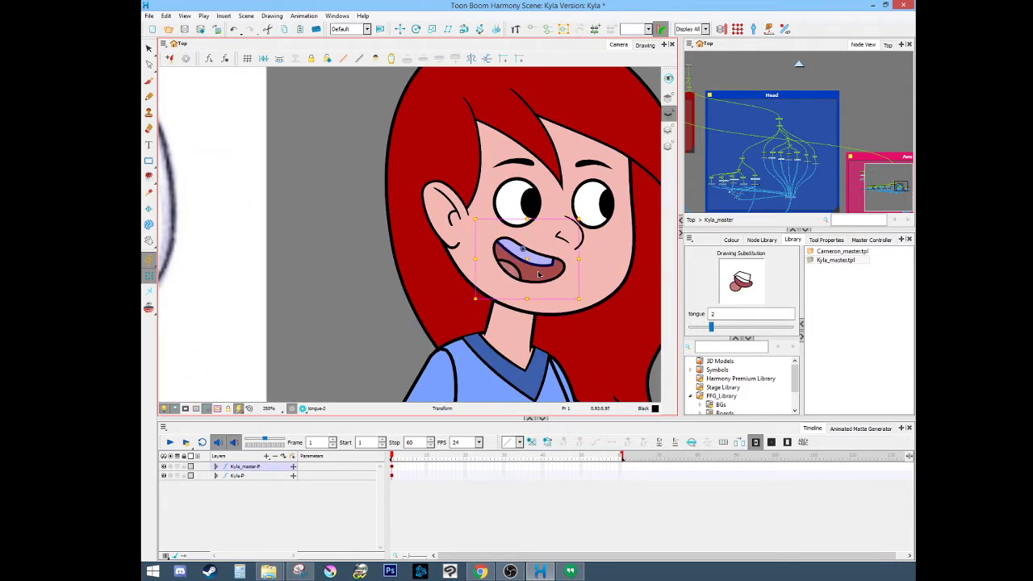
# Step: Inspect the mouth's overlay, line, colour and underlay art layers one by one, and select the back-of-mouth drawing for transforming
pyautogui.click(149, 48)
pyautogui.click(668, 96)
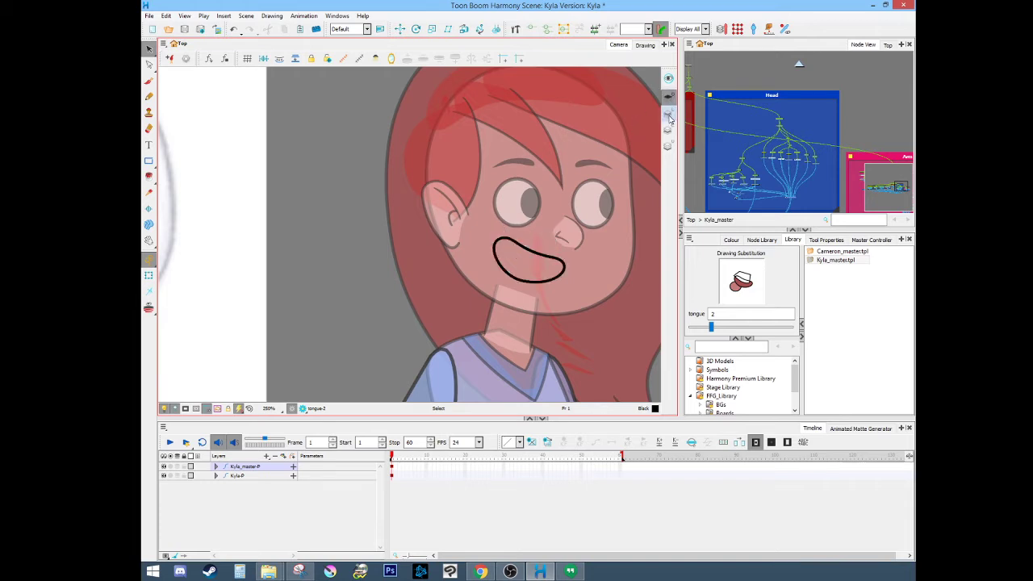
pyautogui.click(668, 115)
pyautogui.click(669, 130)
pyautogui.click(669, 148)
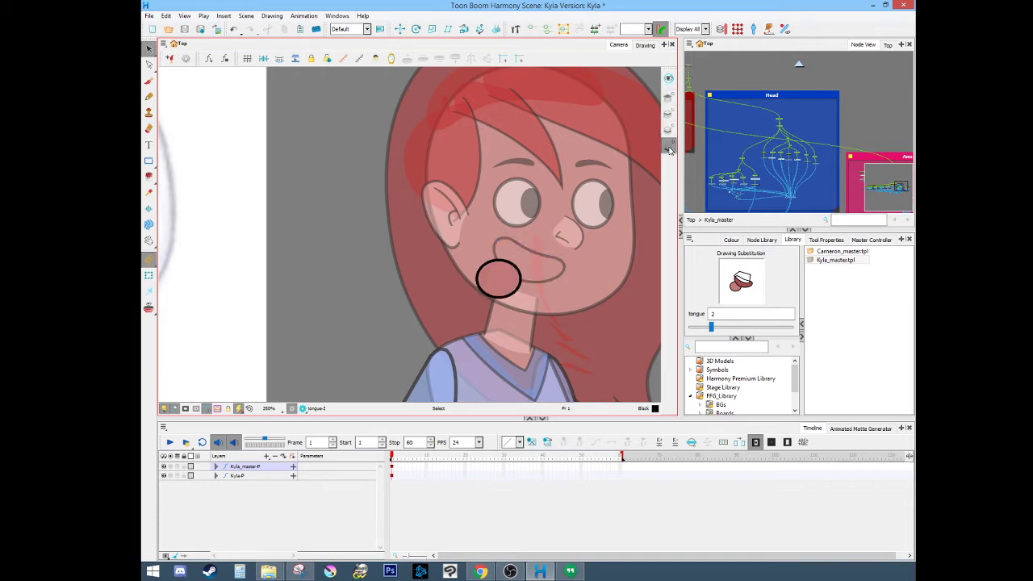
pyautogui.click(149, 275)
pyautogui.click(531, 261)
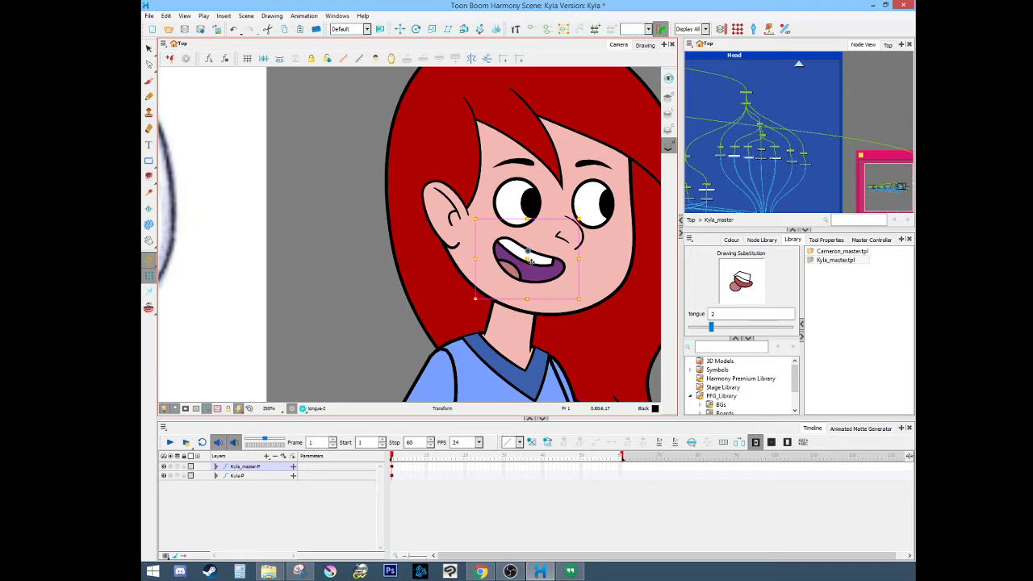
# Step: Locate the back-of-mouth drawing in the node network and examine how the cutters connect inside the mouth-G group
pyautogui.press('o')
pyautogui.moveTo(768, 151); pyautogui.dragTo(868, 138)
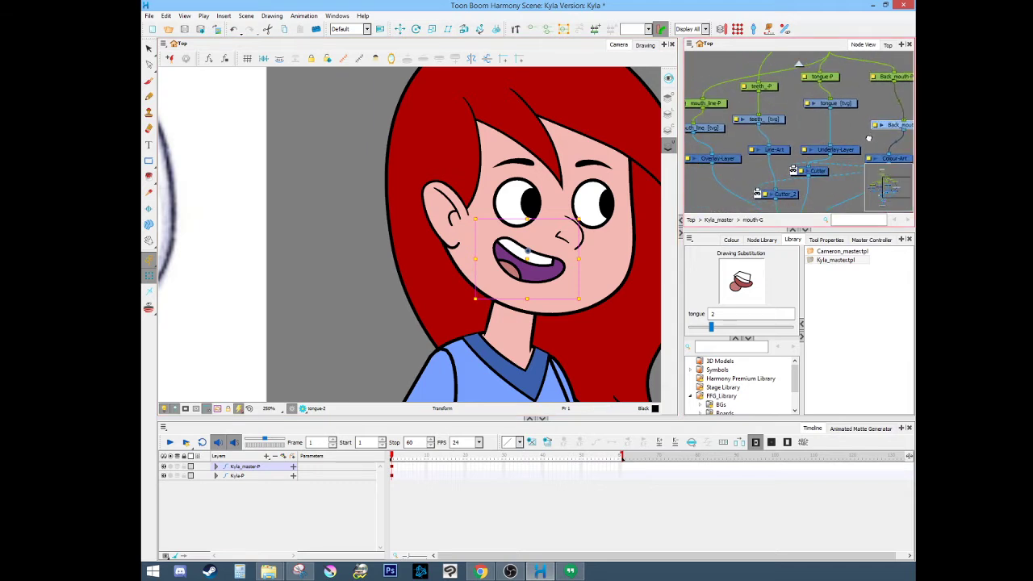
pyautogui.scroll(-5, 868, 139)
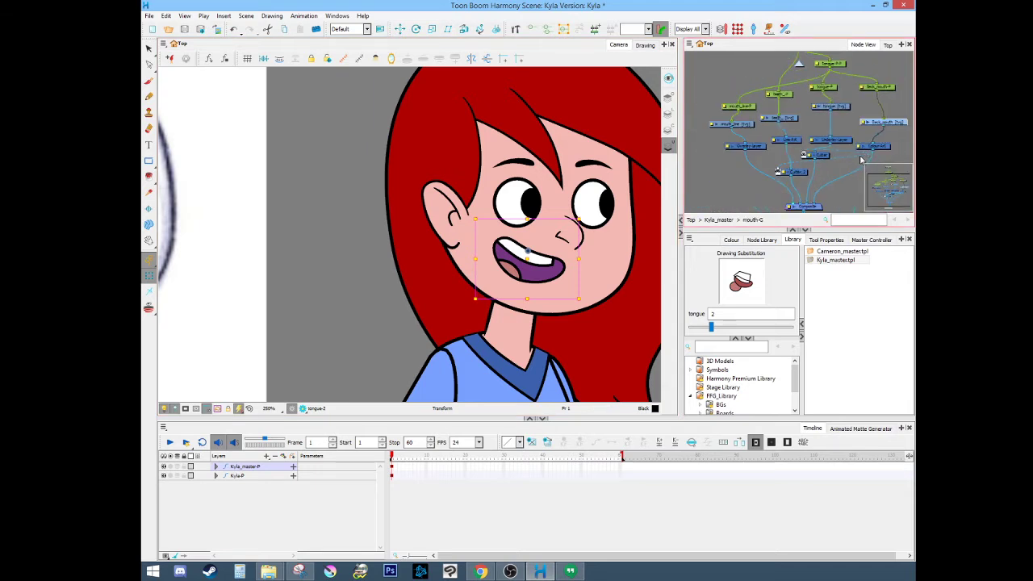
pyautogui.scroll(3, 861, 159)
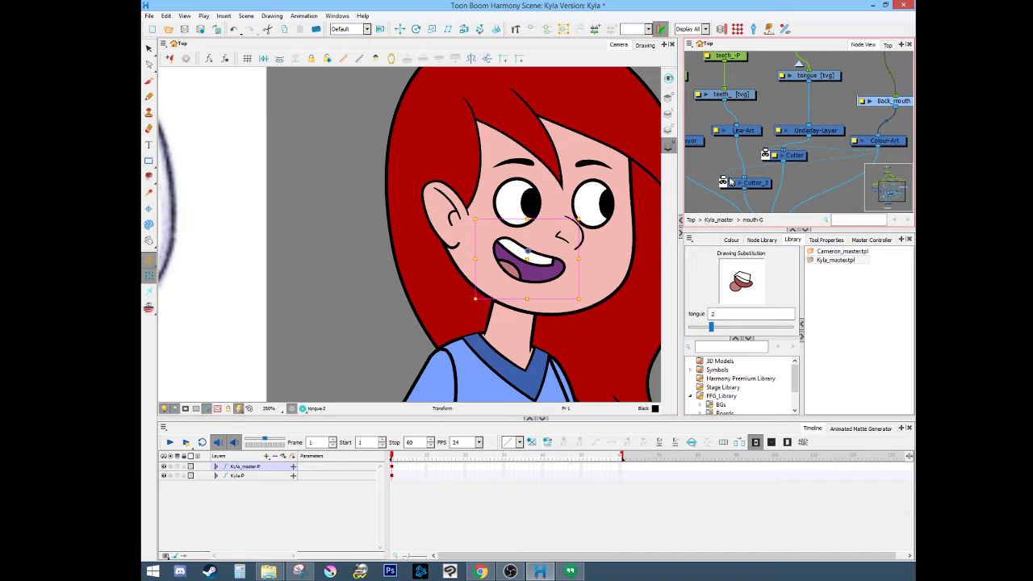
pyautogui.click(716, 168)
# Step: Compare selecting the tongue drawing on its own with selecting the mouth interior together with its outline
pyautogui.click(523, 279)
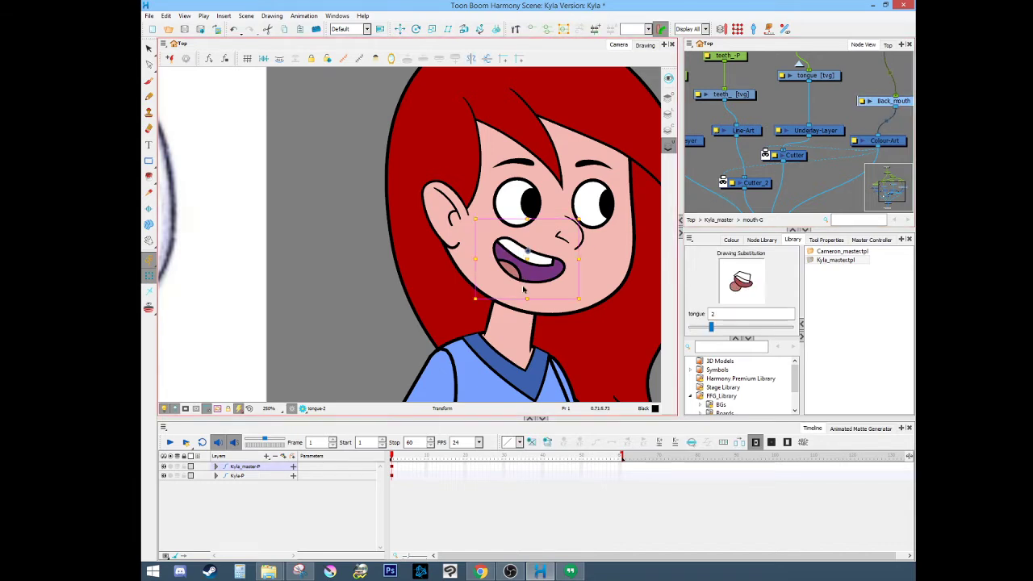
pyautogui.click(550, 268)
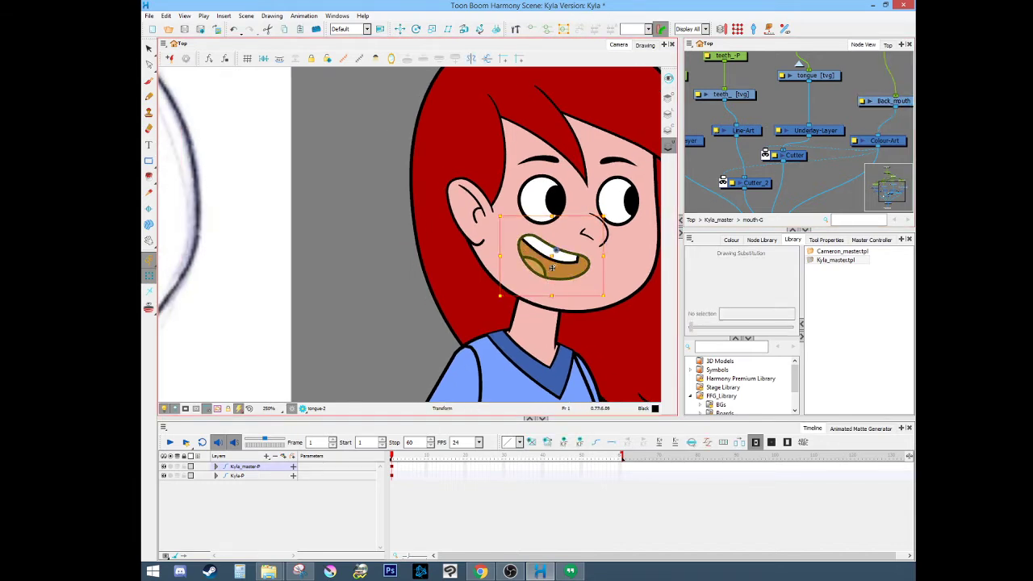
pyautogui.click(410, 288)
pyautogui.click(539, 272)
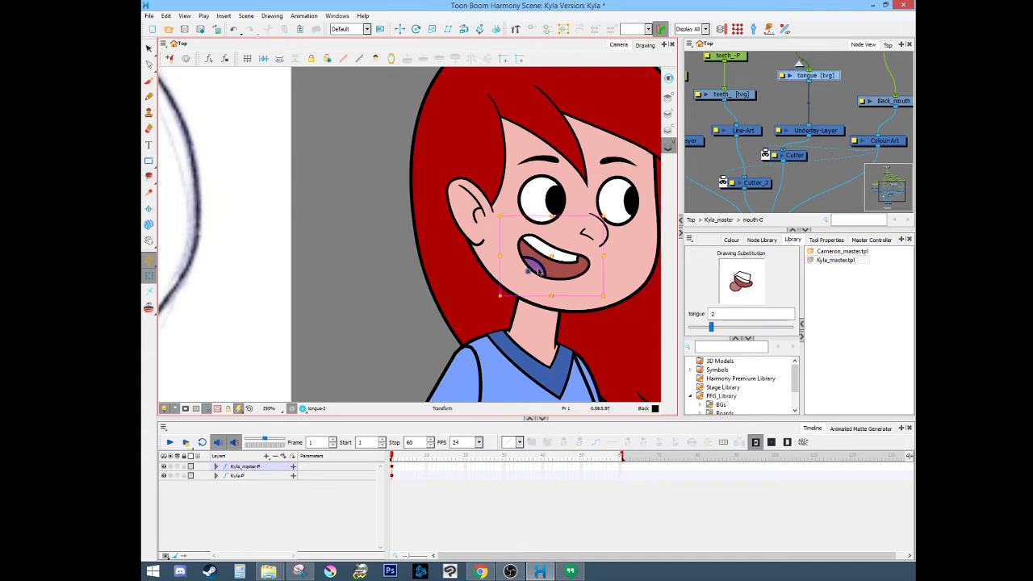
pyautogui.click(554, 273)
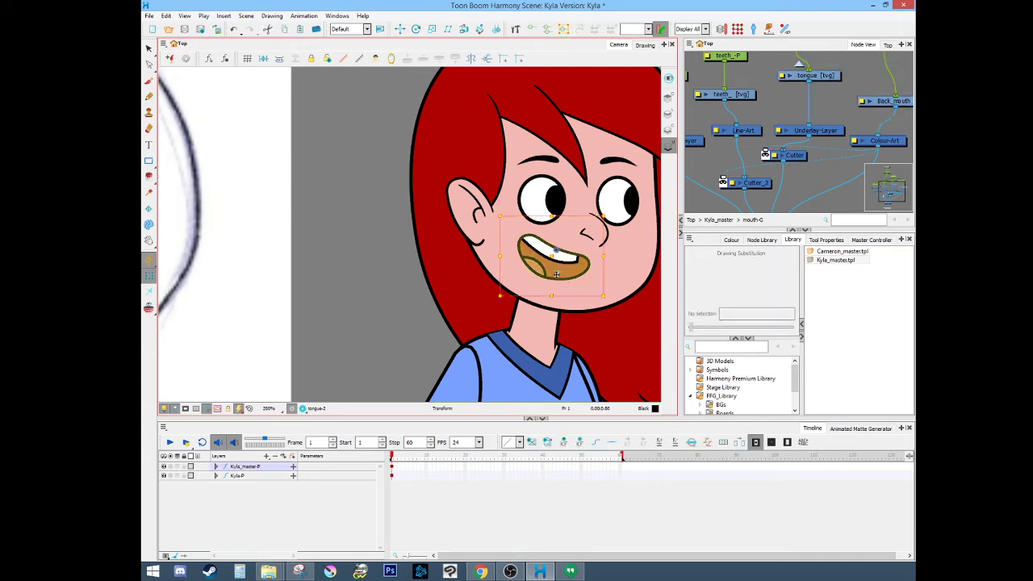
# Step: Try moving the mouth parts' pivot above the teeth and stretching the mouth taller and narrower
pyautogui.scroll(2, 548, 270)
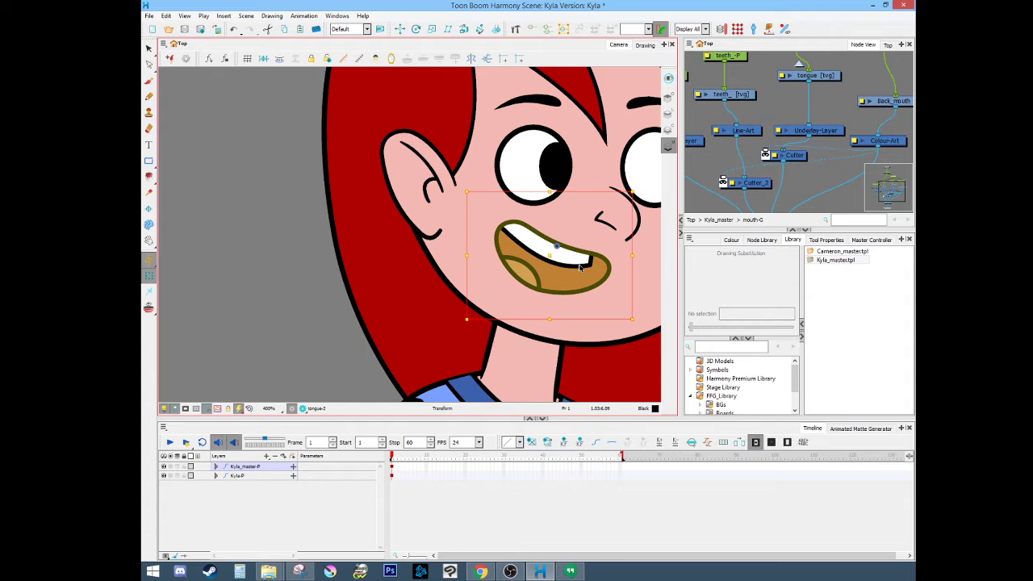
pyautogui.press('b')
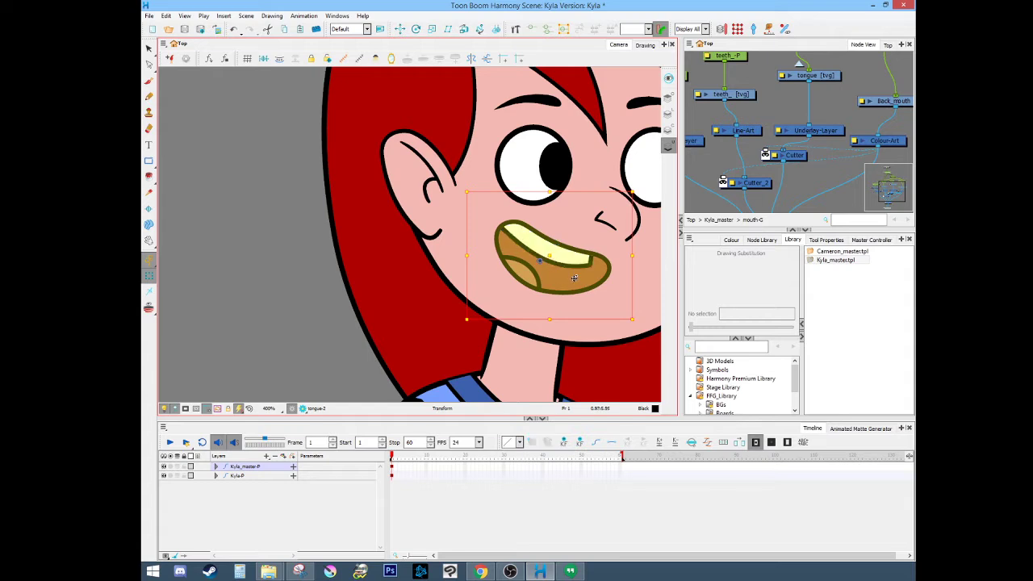
pyautogui.click(563, 269)
pyautogui.moveTo(558, 247); pyautogui.dragTo(568, 227)
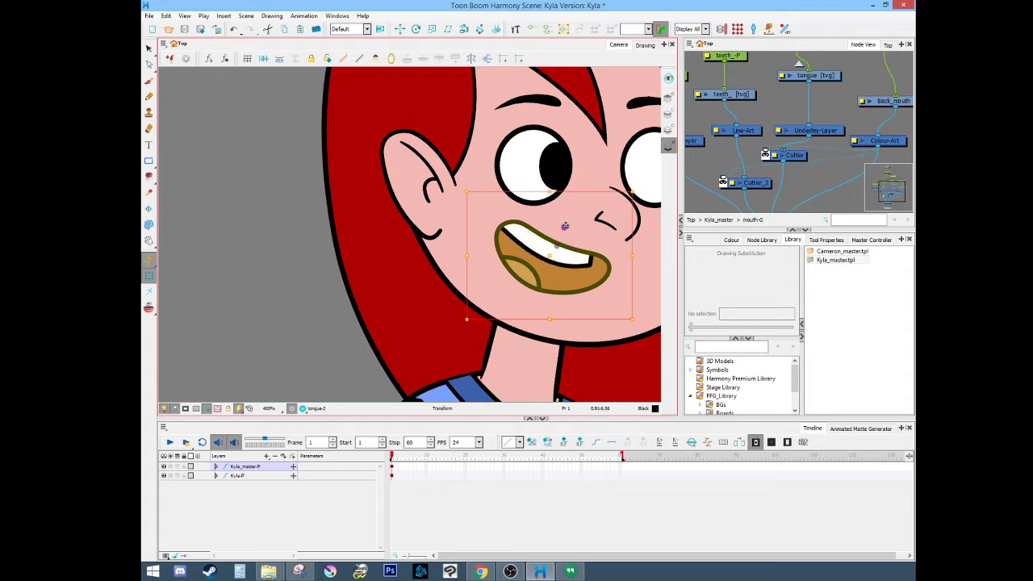
pyautogui.moveTo(548, 321); pyautogui.dragTo(535, 341)
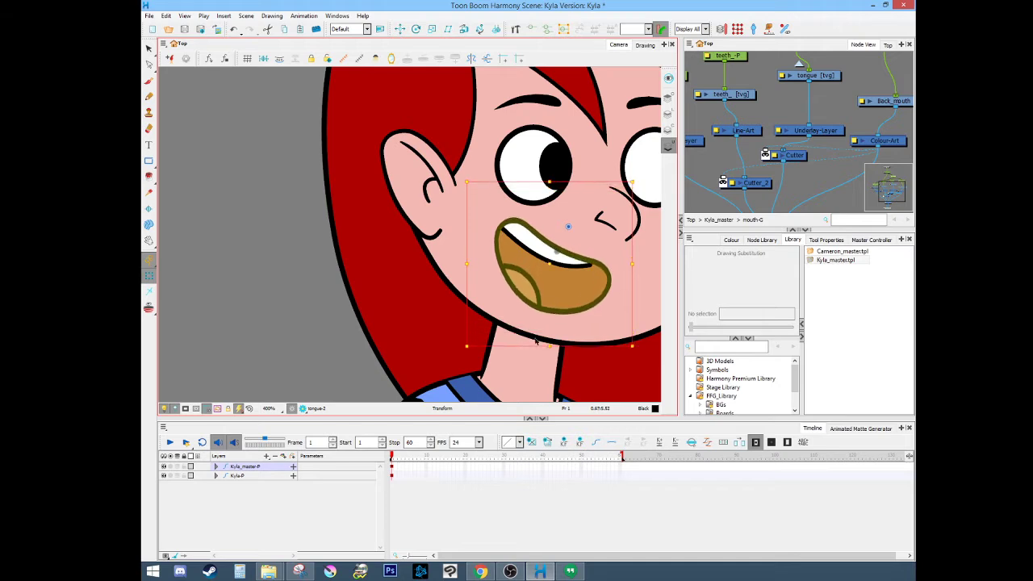
pyautogui.moveTo(466, 279); pyautogui.dragTo(545, 296)
# Step: Undo the mouth stretching and pivot changes, and bring the full character into view
pyautogui.hotkey('ctrl', 'z')
pyautogui.hotkey('ctrl', 'z')
pyautogui.hotkey('ctrl', 'z')
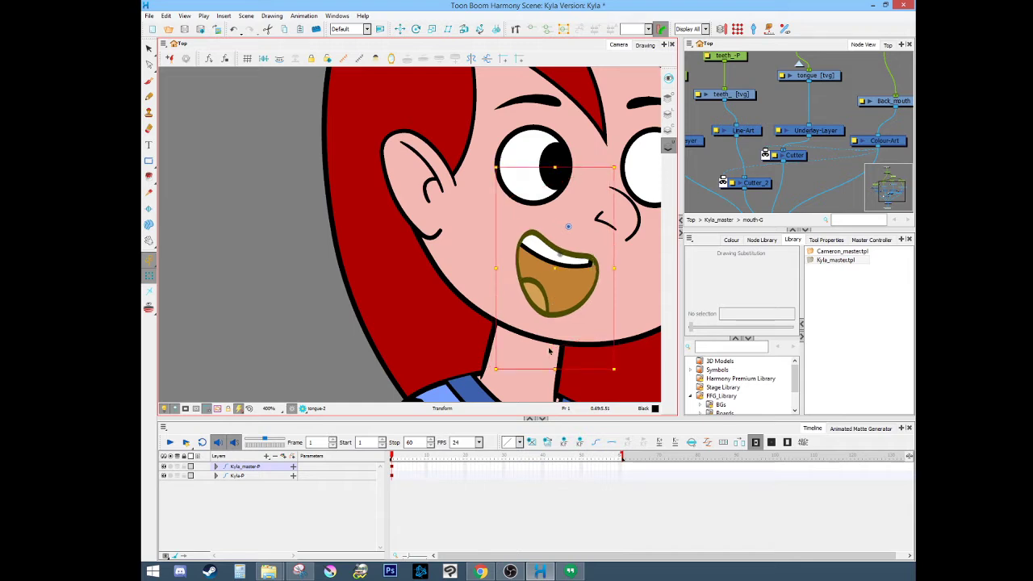
pyautogui.hotkey('ctrl', 'z')
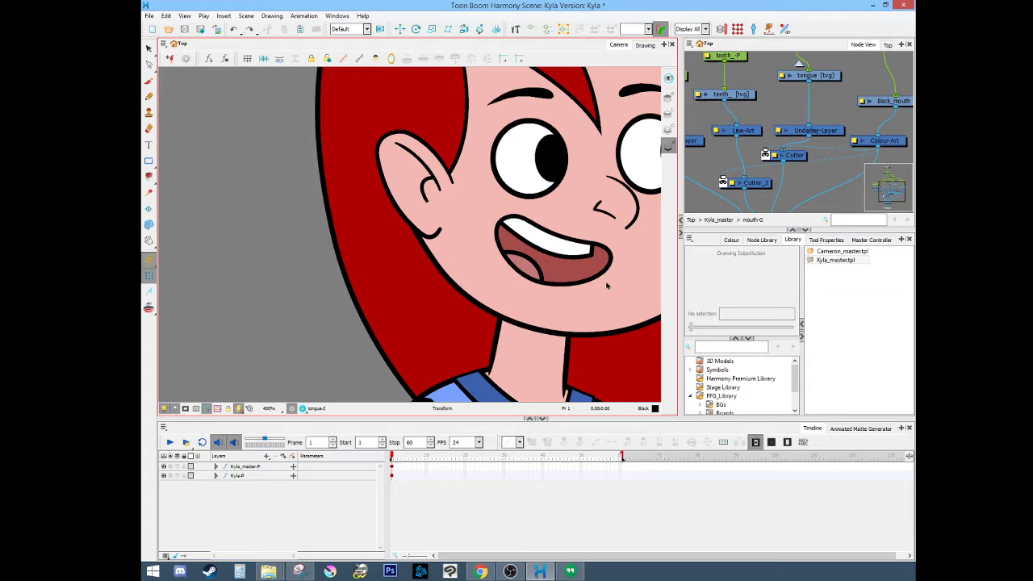
pyautogui.scroll(-2, 606, 286)
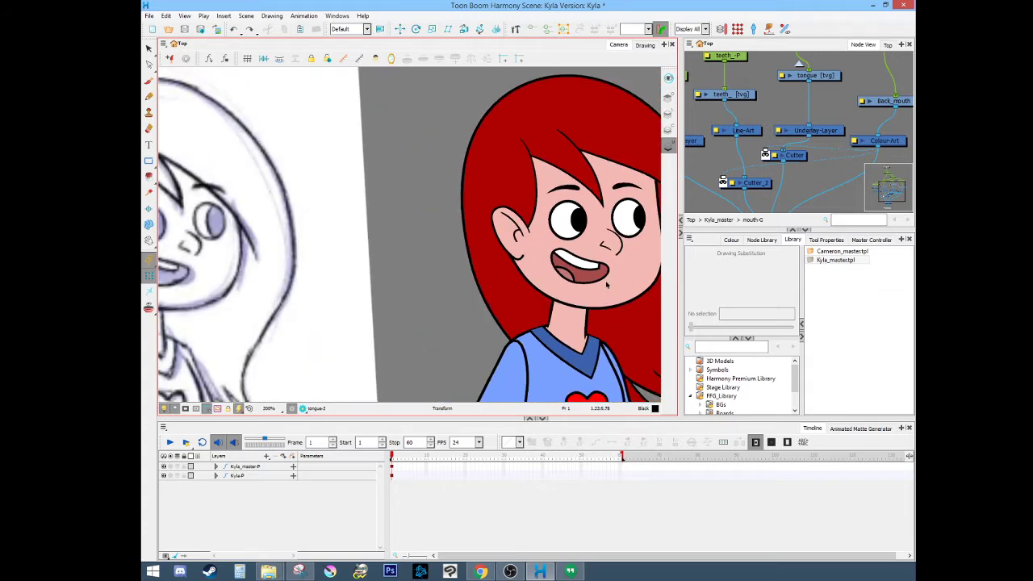
pyautogui.scroll(-3, 606, 286)
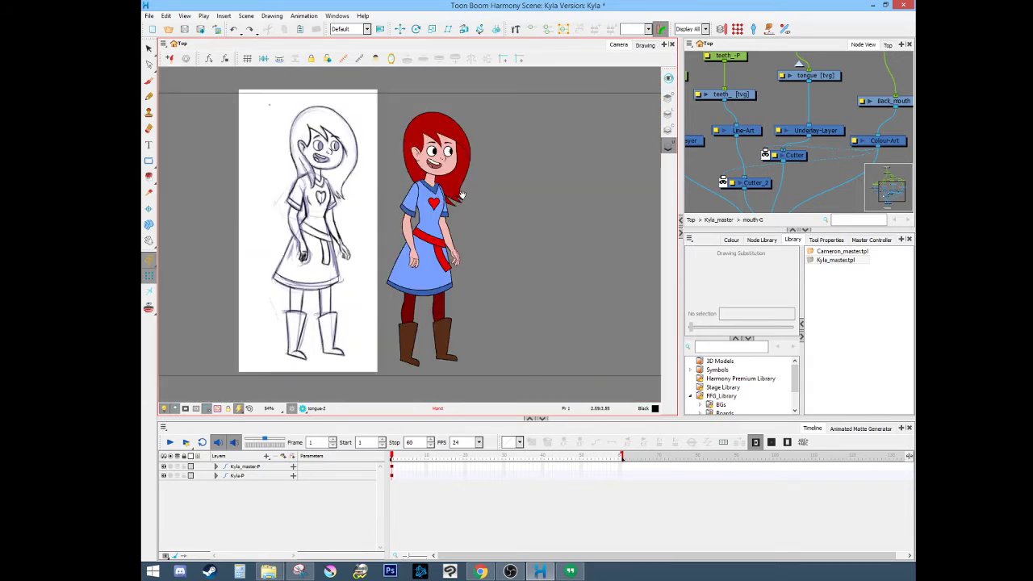
# Step: Frame the face closely again, select the teeth, and change the selection to the back-of-mouth drawing
pyautogui.scroll(3, 447, 140)
pyautogui.click(406, 242)
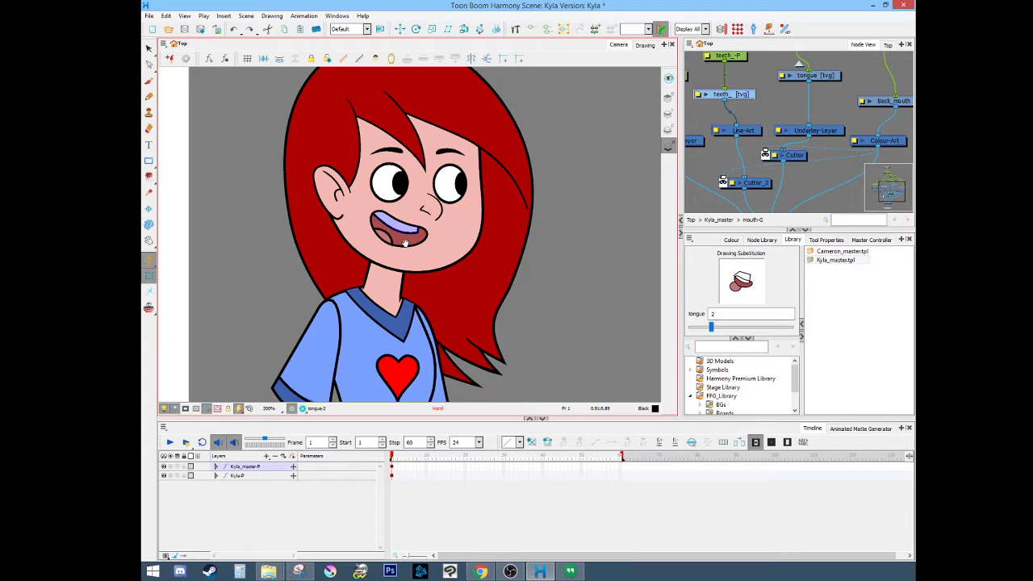
pyautogui.moveTo(405, 242); pyautogui.dragTo(476, 286)
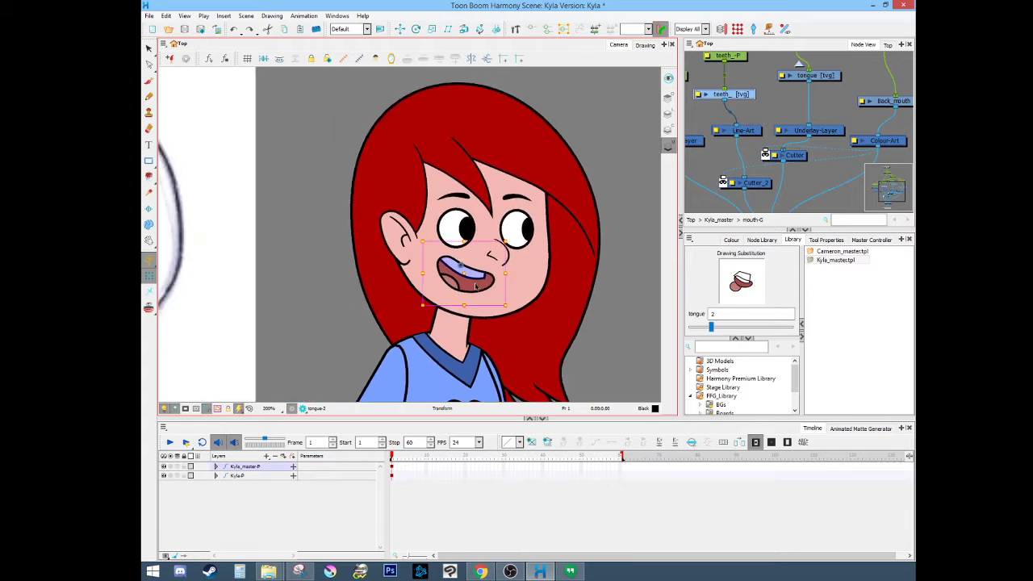
pyautogui.click(337, 298)
pyautogui.click(472, 288)
pyautogui.scroll(1, 469, 287)
pyautogui.scroll(3, 468, 287)
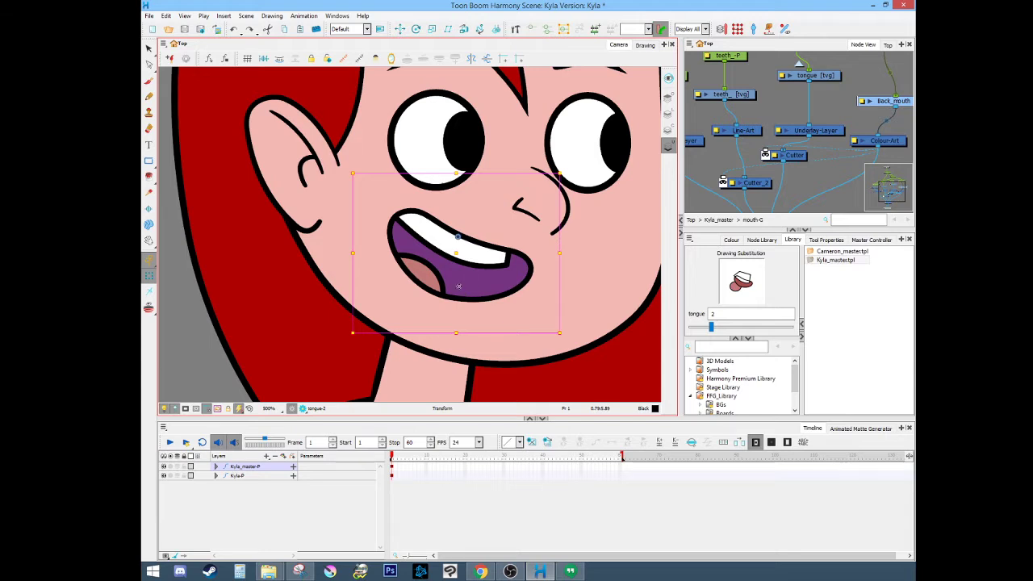
# Step: Try nudging the mouth interior and outline slightly upward through their parent, undo the move, and clear the selection
pyautogui.press('b')
pyautogui.press('b')
pyautogui.moveTo(442, 271)
pyautogui.mouseDown()
pyautogui.moveTo(437, 327)
pyautogui.moveTo(447, 262)
pyautogui.mouseUp()
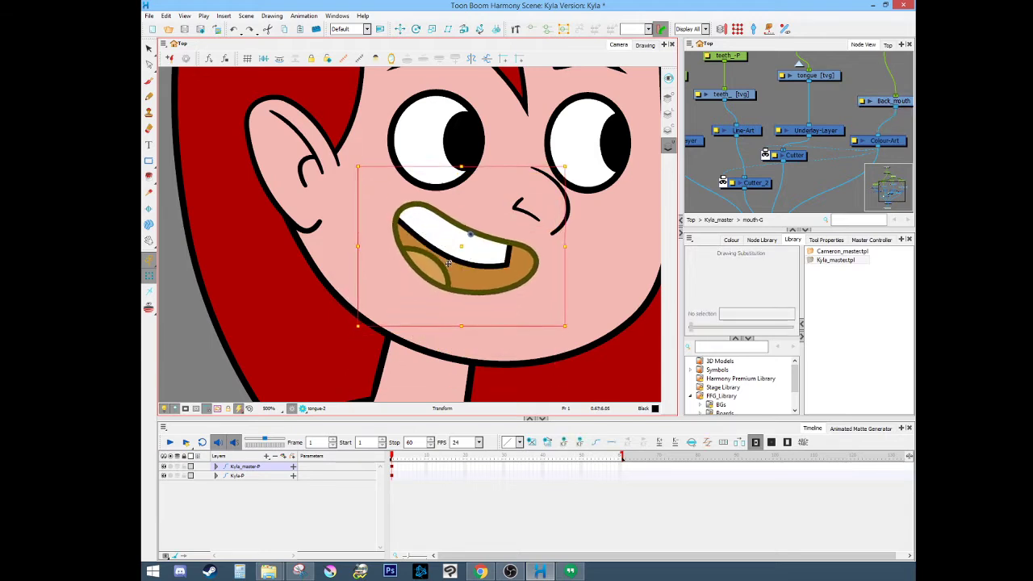
pyautogui.hotkey('ctrl', 'z')
pyautogui.click(170, 326)
# Step: Set the mouth's drawing substitution to 1_1 and select the teeth drawing
pyautogui.scroll(-1, 363, 281)
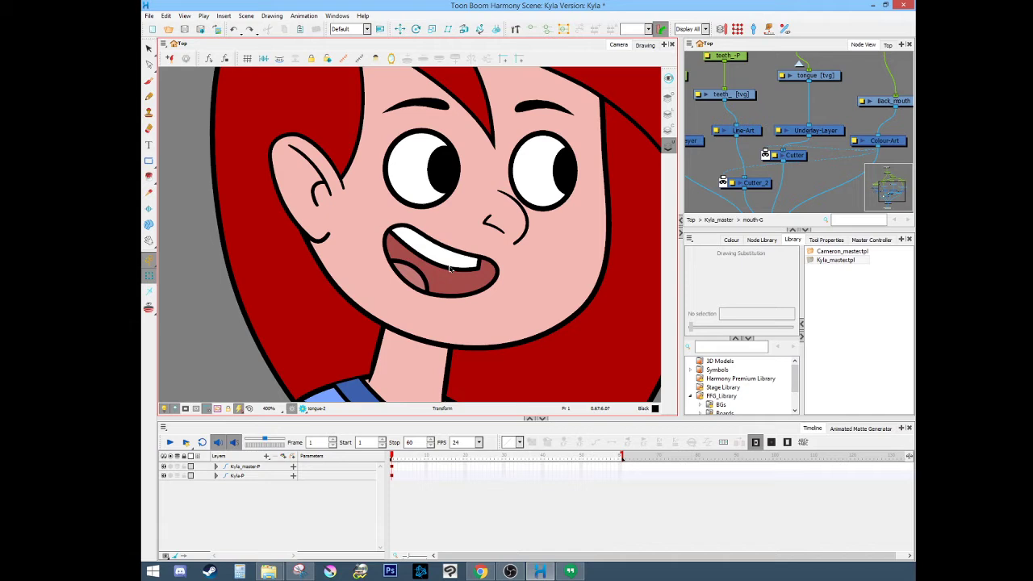
pyautogui.click(457, 258)
pyautogui.press('[')
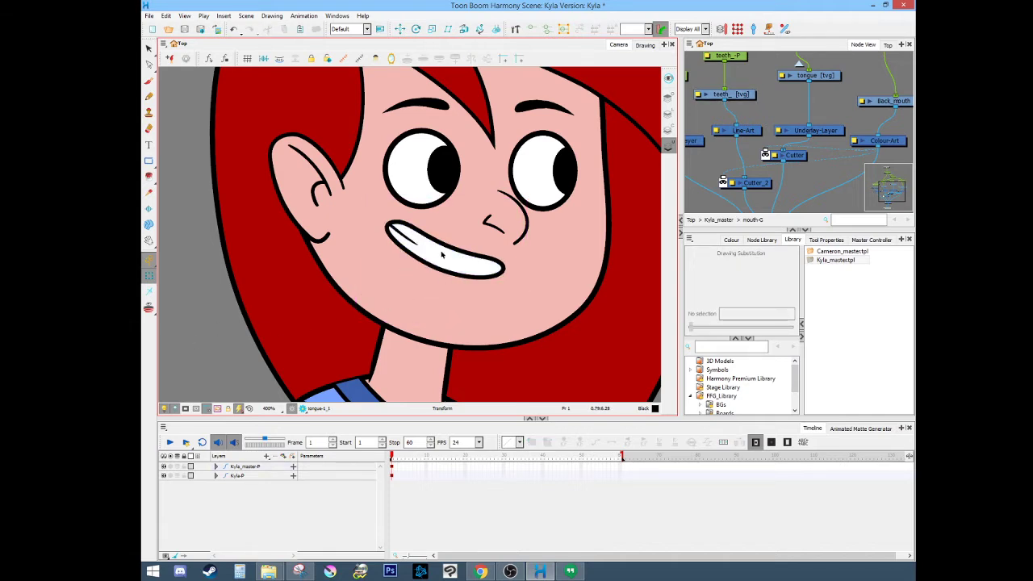
pyautogui.moveTo(448, 257)
pyautogui.mouseDown()
pyautogui.moveTo(486, 276)
pyautogui.moveTo(449, 255)
pyautogui.mouseUp()
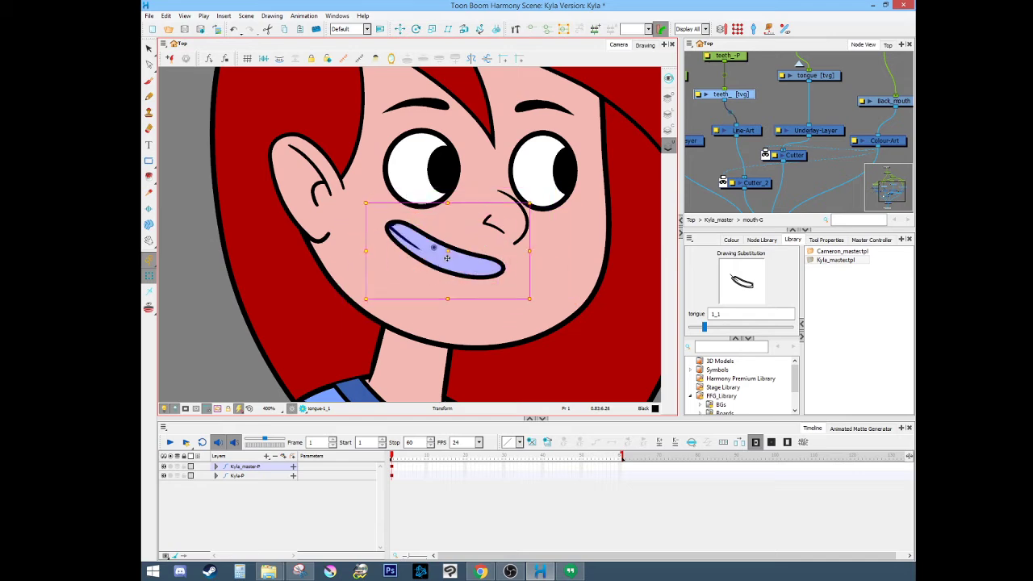
pyautogui.scroll(-2, 434, 282)
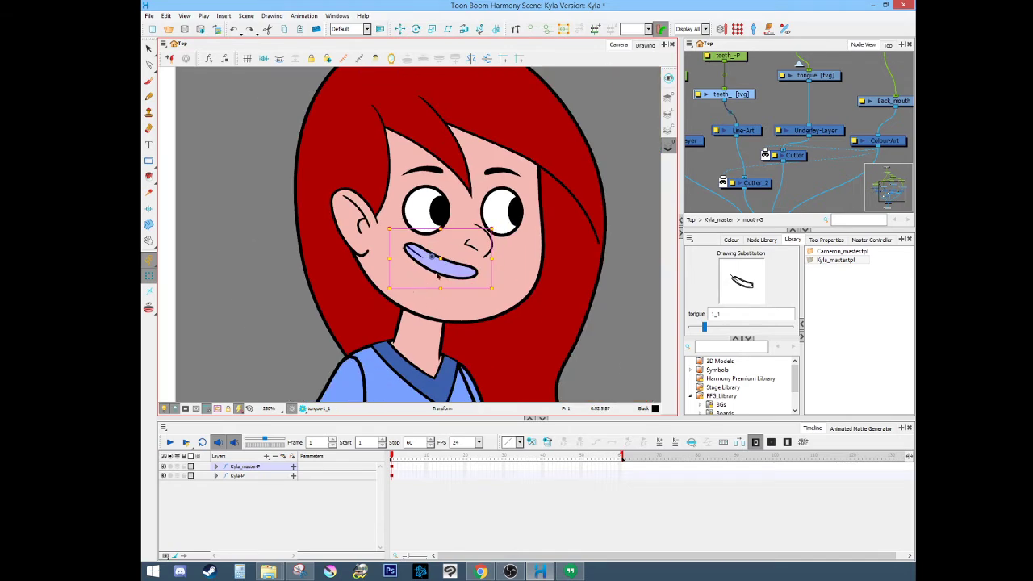
# Step: Step the selection from the mouth up its parent hierarchy to the whole head, and return to the facial features group
pyautogui.click(249, 310)
pyautogui.click(447, 273)
pyautogui.click(448, 267)
pyautogui.press('b')
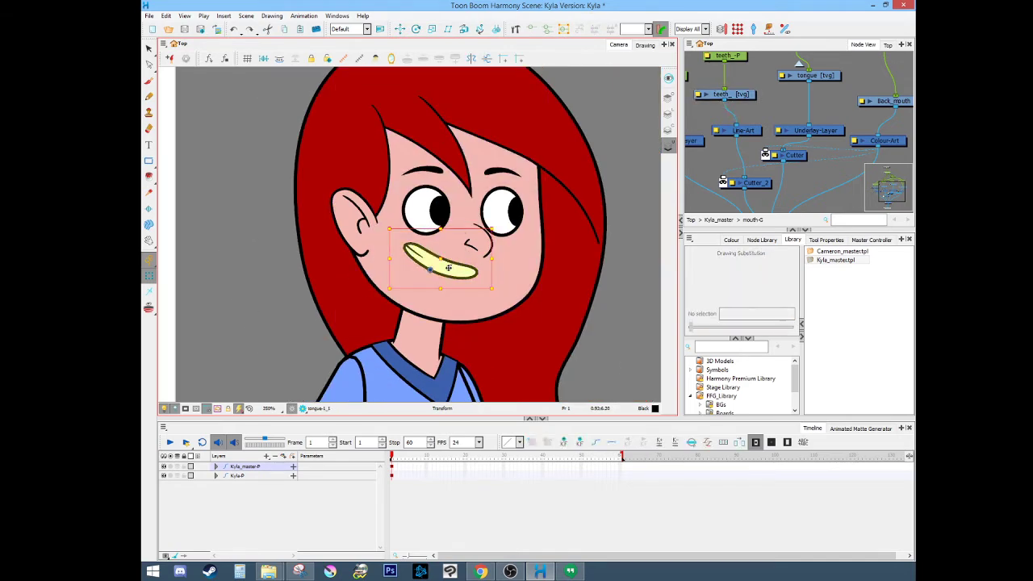
pyautogui.press('b')
pyautogui.press('b')
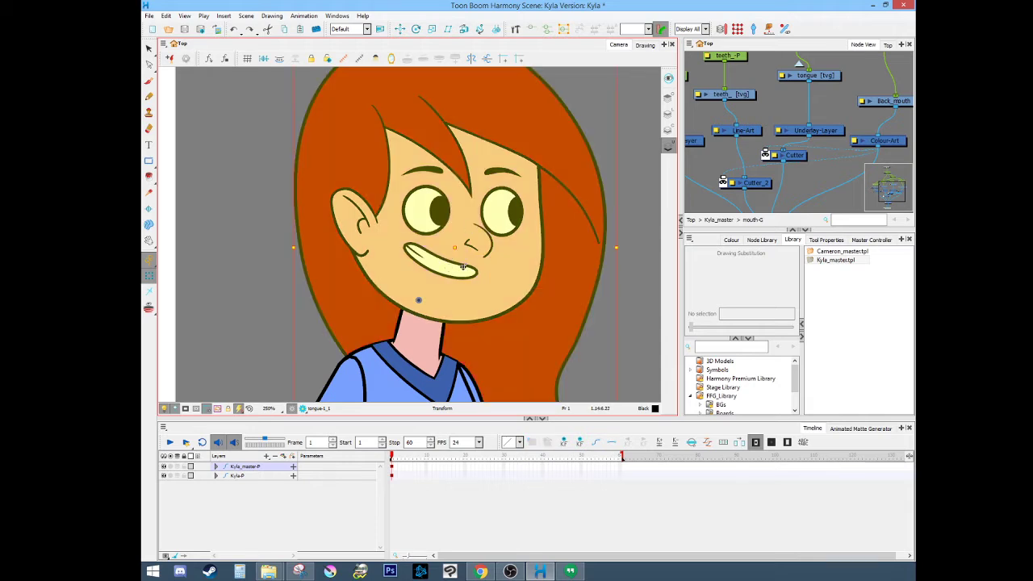
pyautogui.click(464, 266)
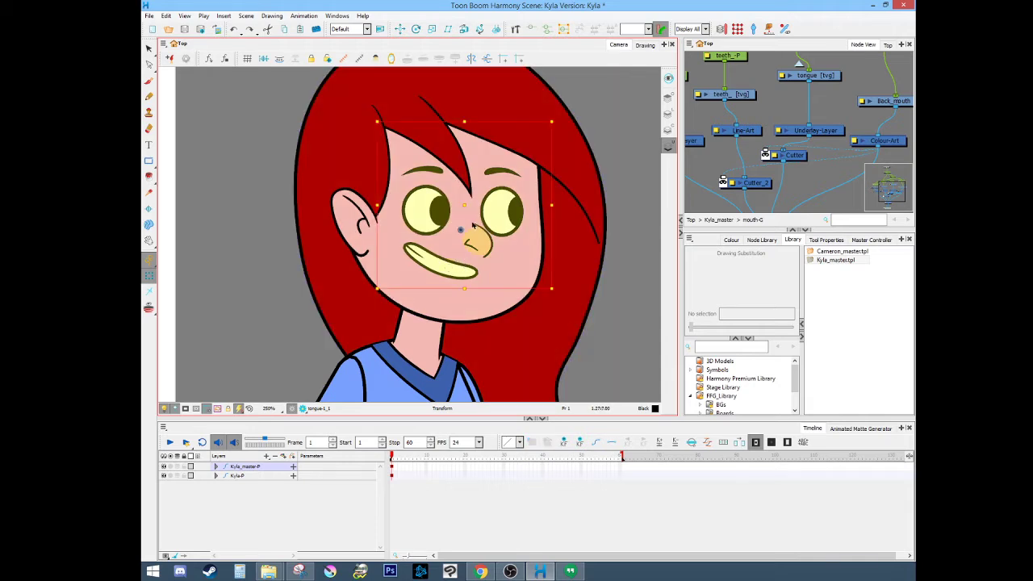
# Step: Try moving the facial features down the face and squashing them vertically, and undo both changes
pyautogui.moveTo(463, 206)
pyautogui.mouseDown()
pyautogui.moveTo(460, 171)
pyautogui.moveTo(459, 244)
pyautogui.mouseUp()
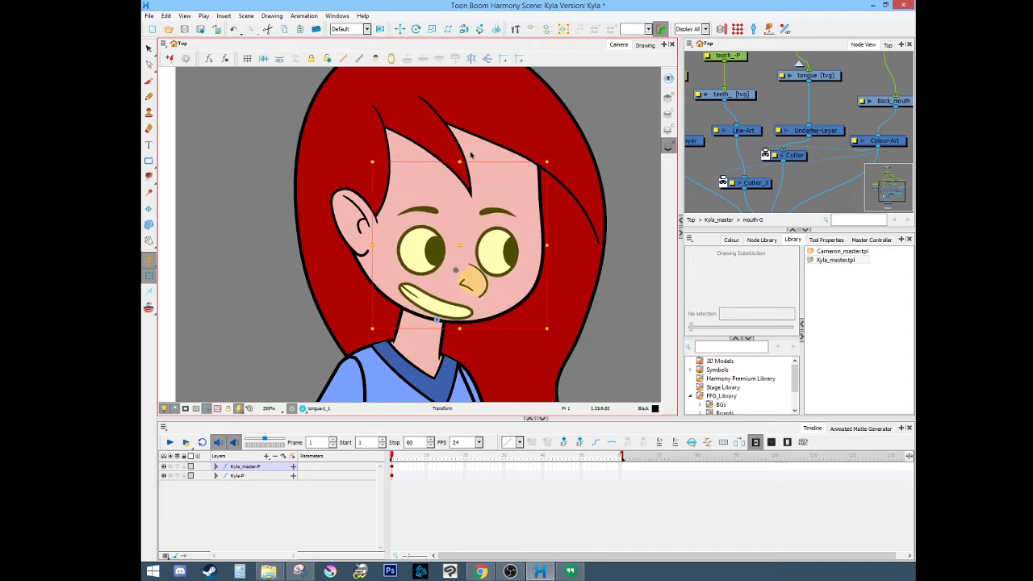
pyautogui.moveTo(459, 162); pyautogui.dragTo(457, 208)
pyautogui.hotkey('ctrl', 'z')
pyautogui.hotkey('ctrl', 'z')
# Step: Select the ear and the back hair in turn, and select every layer in the scene with the character in view
pyautogui.click(352, 223)
pyautogui.click(289, 262)
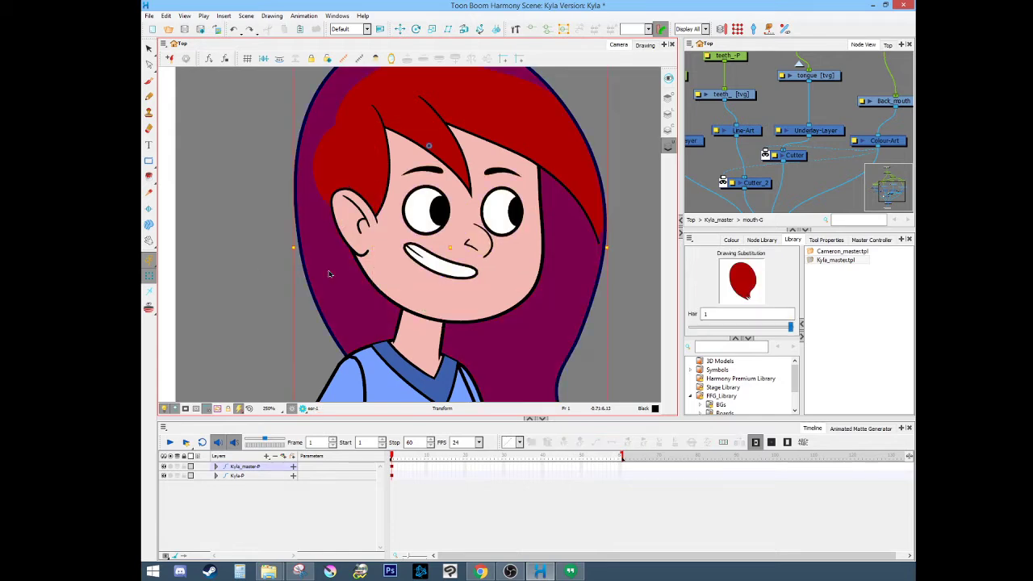
pyautogui.scroll(-5, 329, 274)
pyautogui.hotkey('ctrl', 'a')
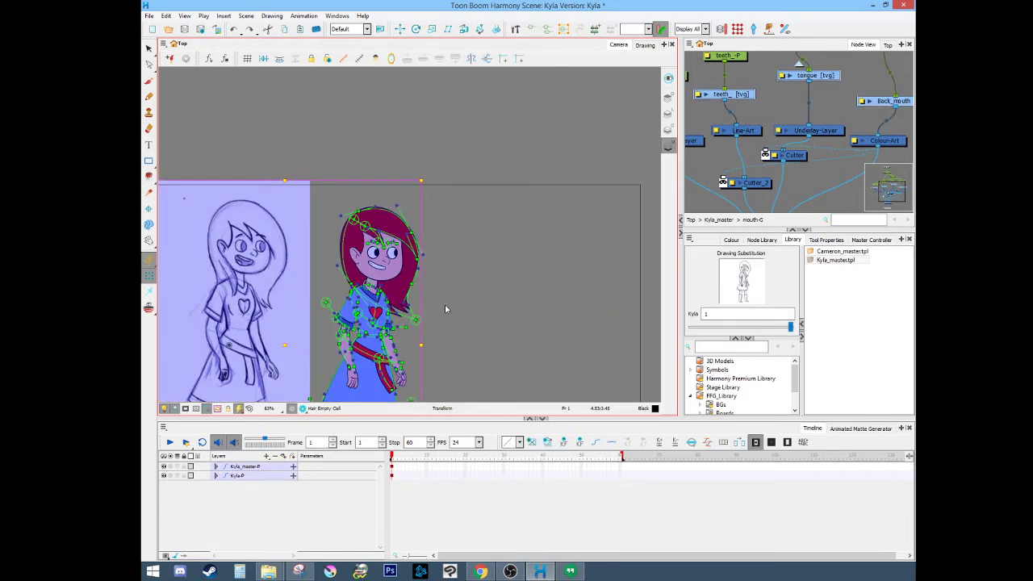
# Step: Deselect all layers to view the deformer controls across the whole character, and hide those controls
pyautogui.moveTo(445, 309); pyautogui.dragTo(528, 198)
pyautogui.scroll(1, 519, 233)
pyautogui.click(547, 229)
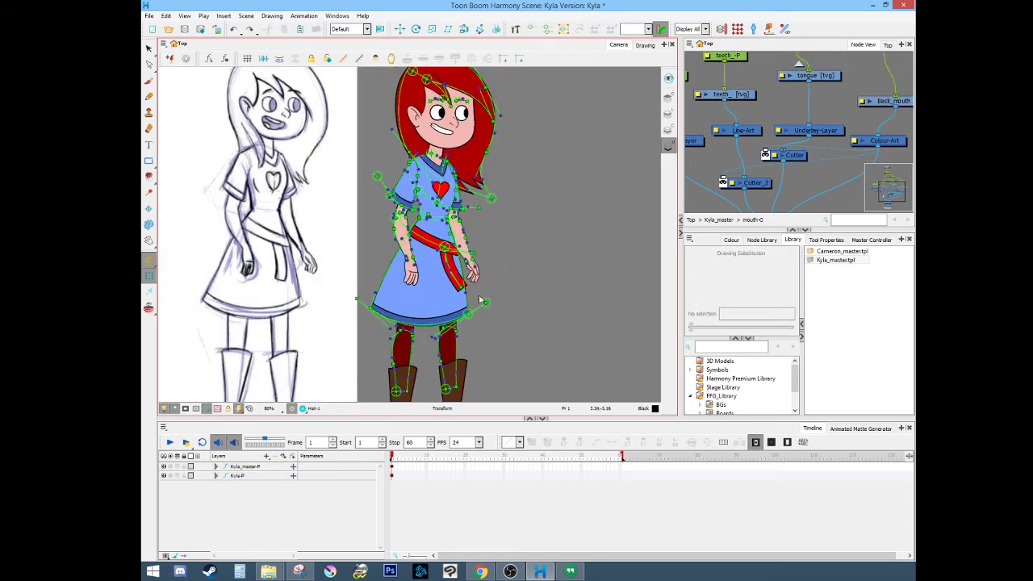
pyautogui.scroll(1, 513, 324)
pyautogui.scroll(-2, 513, 324)
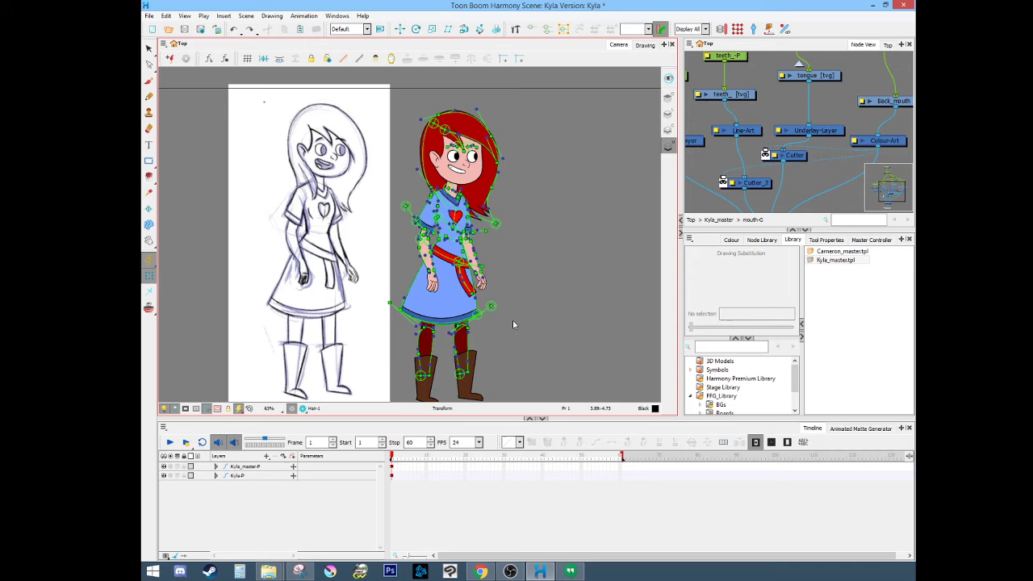
pyautogui.click(503, 341)
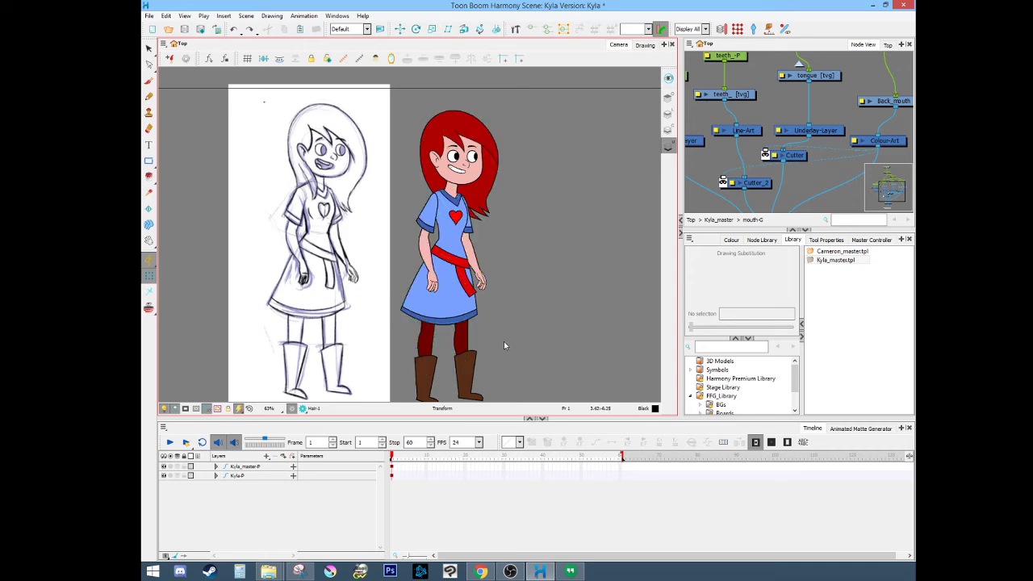
# Step: Select the skirt drawing and show its deformer controls
pyautogui.moveTo(503, 341); pyautogui.dragTo(543, 318)
pyautogui.scroll(5, 510, 292)
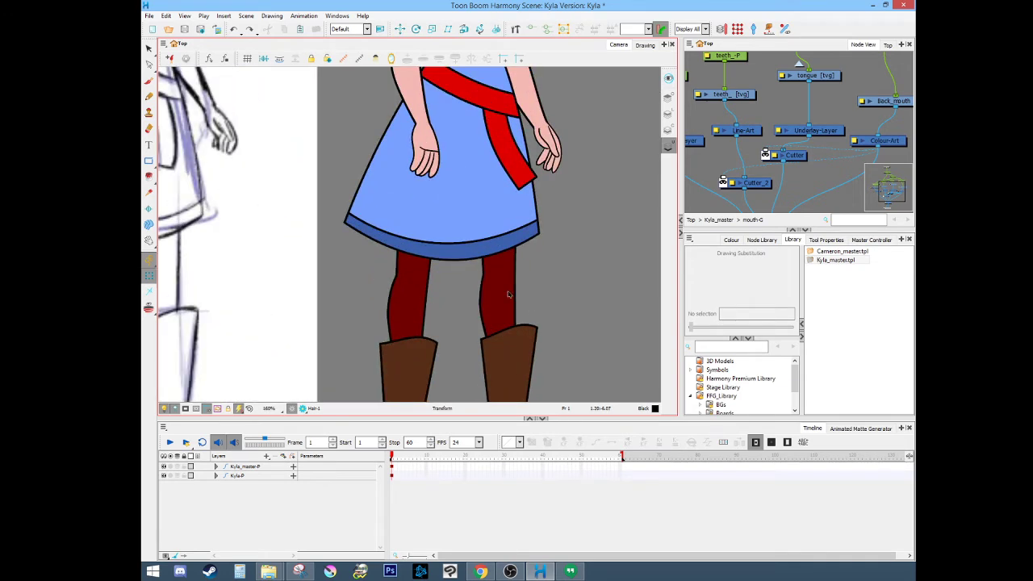
pyautogui.scroll(-3, 595, 157)
pyautogui.scroll(-2, 541, 255)
pyautogui.hotkey('shift', 't')
pyautogui.click(483, 272)
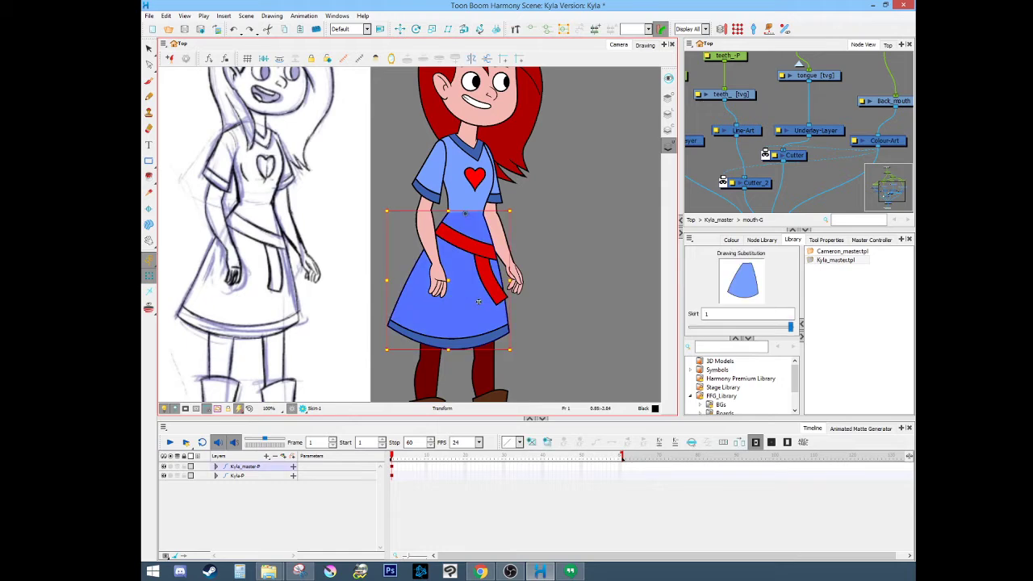
pyautogui.scroll(2, 482, 303)
pyautogui.click(577, 335)
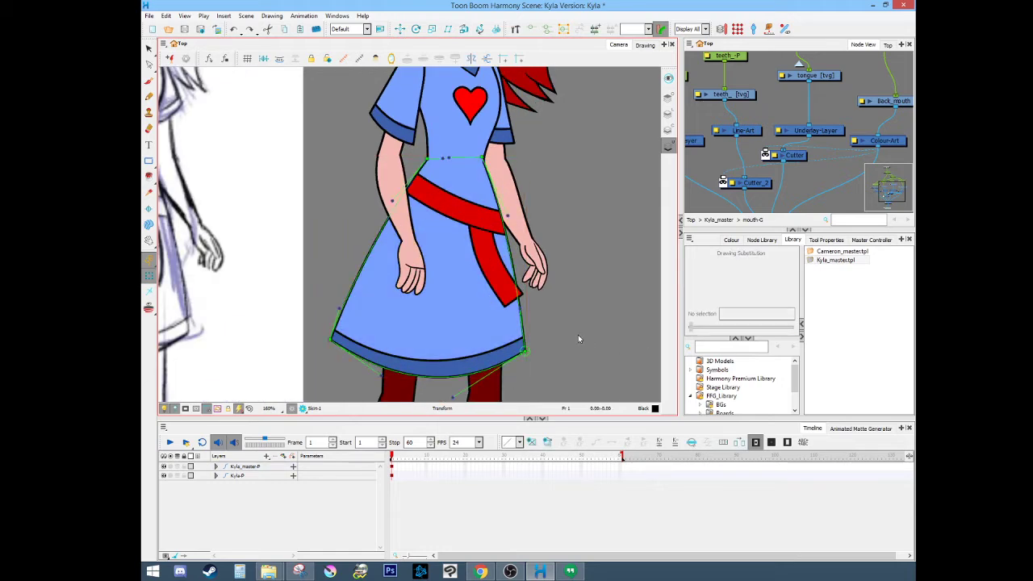
# Step: Try pulling the skirt's lower corner outward and up, reshaping its hem and side curves, and undo the changes
pyautogui.moveTo(564, 338); pyautogui.dragTo(659, 220)
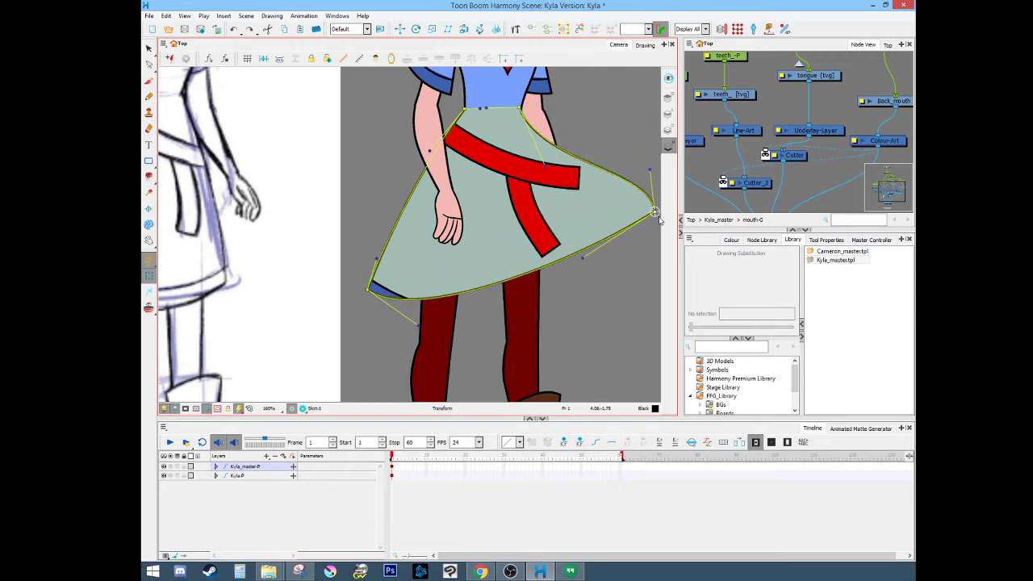
pyautogui.moveTo(581, 259); pyautogui.dragTo(496, 243)
pyautogui.moveTo(545, 164); pyautogui.dragTo(605, 105)
pyautogui.hotkey('ctrl', 'z')
pyautogui.hotkey('ctrl', 'z')
pyautogui.hotkey('ctrl', 'z')
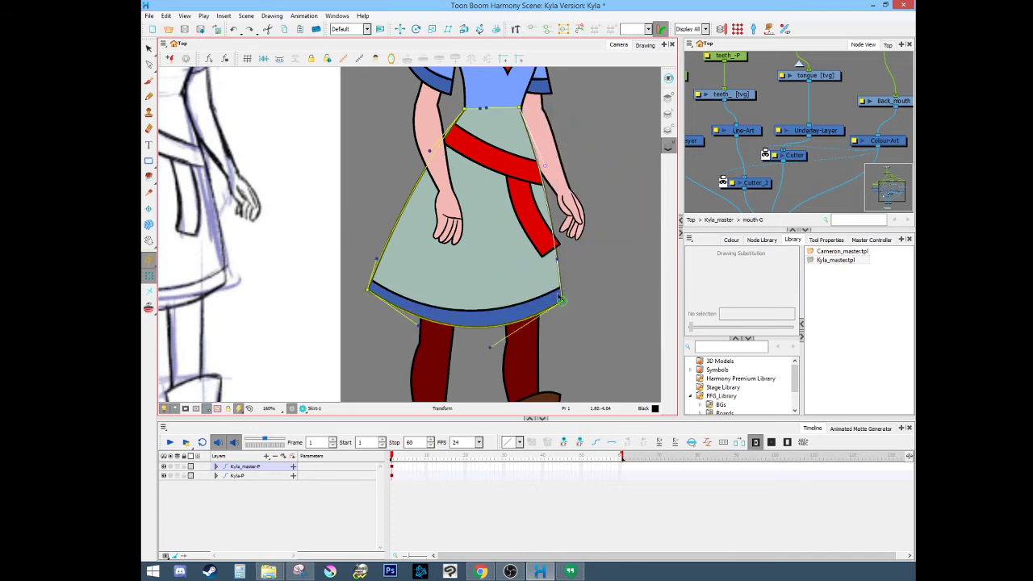
# Step: Show the skirt trim's deformer, try bending the trim upward with its end point and curve handle, and undo the bends
pyautogui.click(510, 328)
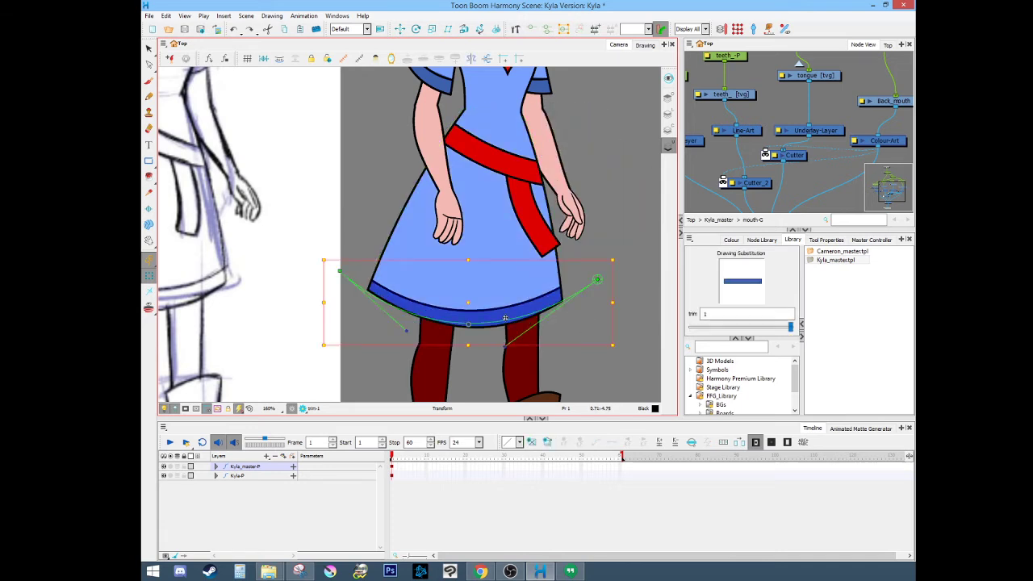
pyautogui.click(580, 326)
pyautogui.moveTo(597, 280); pyautogui.dragTo(557, 203)
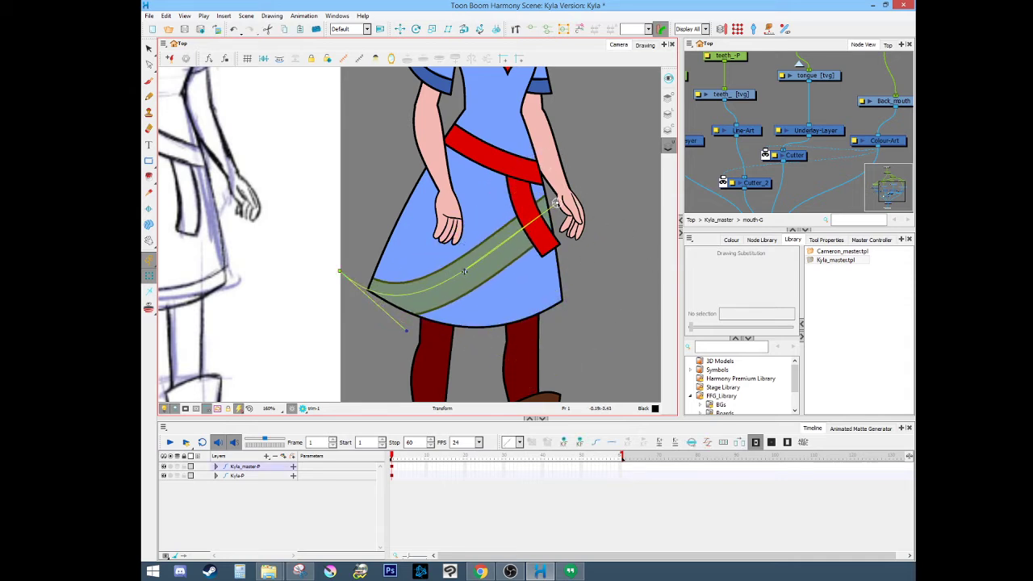
pyautogui.moveTo(464, 271); pyautogui.dragTo(425, 100)
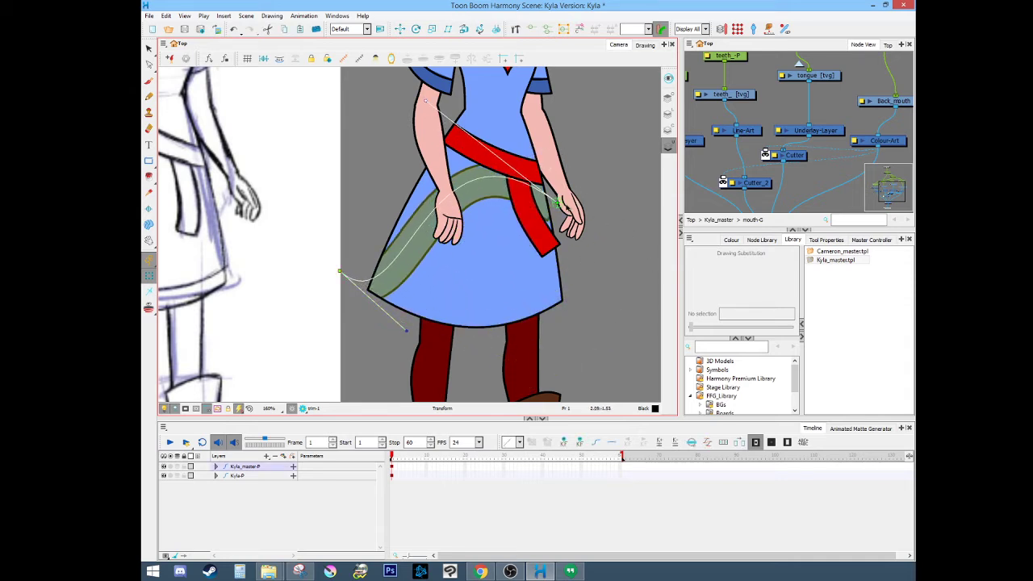
pyautogui.moveTo(558, 202); pyautogui.dragTo(579, 282)
pyautogui.hotkey('ctrl', 'z')
pyautogui.hotkey('ctrl', 'z')
pyautogui.hotkey('ctrl', 'z')
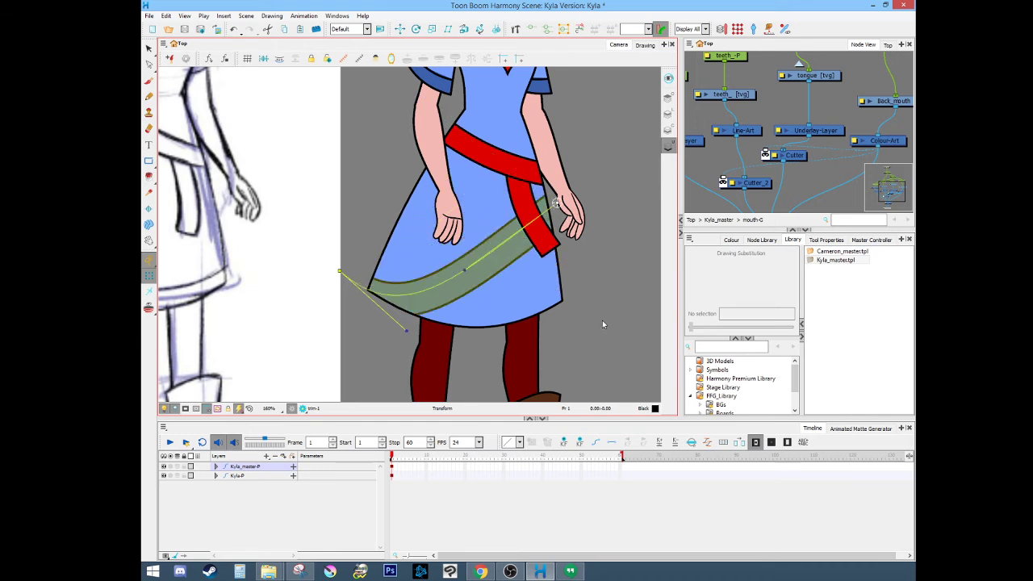
# Step: Select both hands in turn and step a hand's drawing substitution back and forth
pyautogui.moveTo(609, 193); pyautogui.dragTo(602, 256)
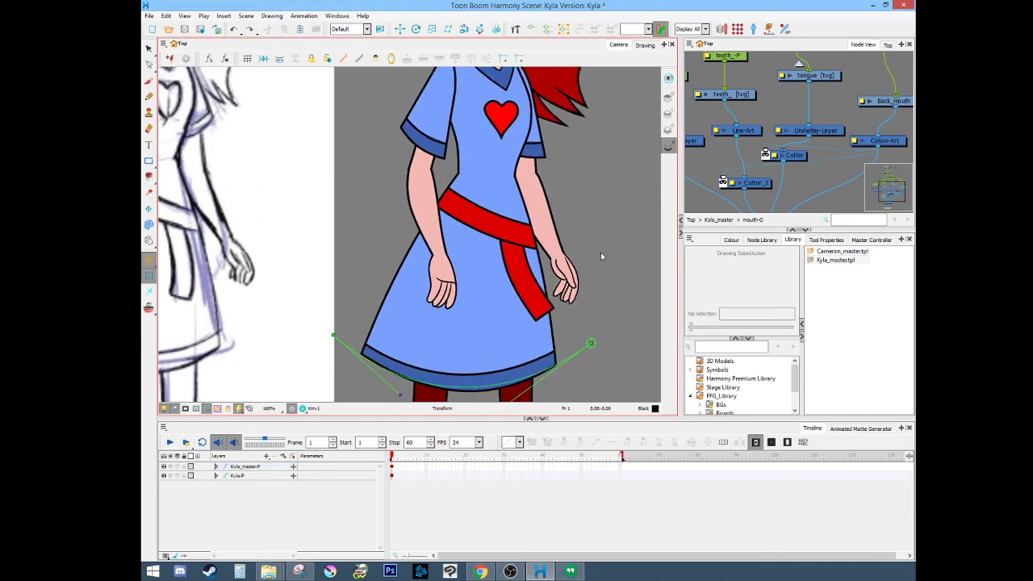
pyautogui.click(569, 269)
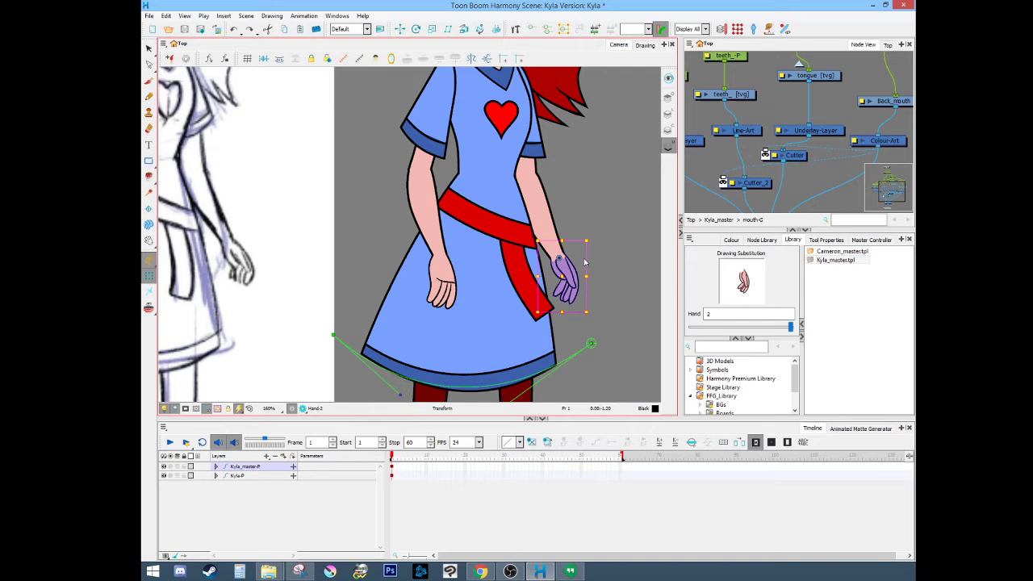
pyautogui.click(589, 187)
pyautogui.moveTo(589, 187); pyautogui.dragTo(572, 255)
pyautogui.hotkey('shift', 'm')
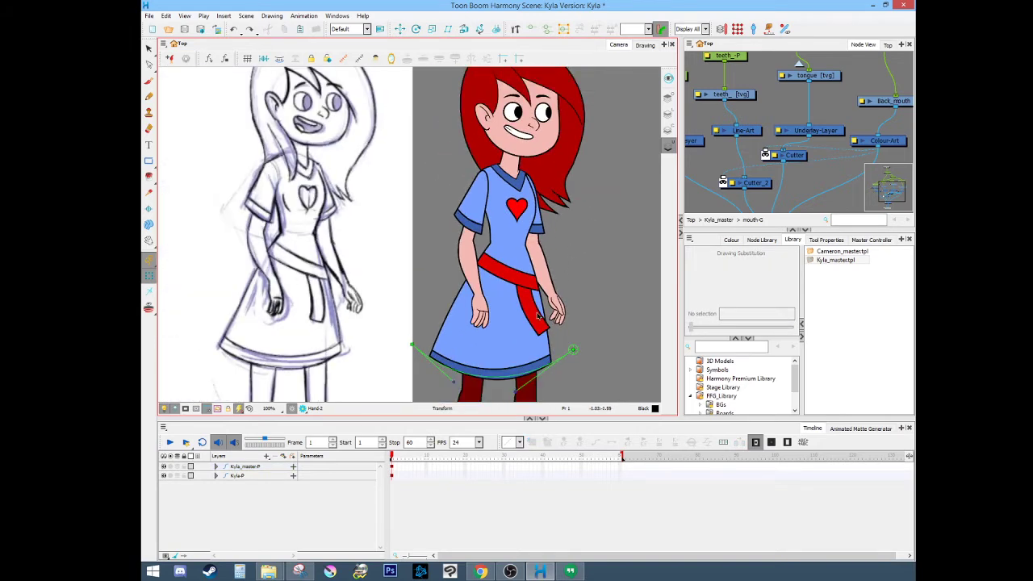
pyautogui.click(556, 308)
pyautogui.click(479, 311)
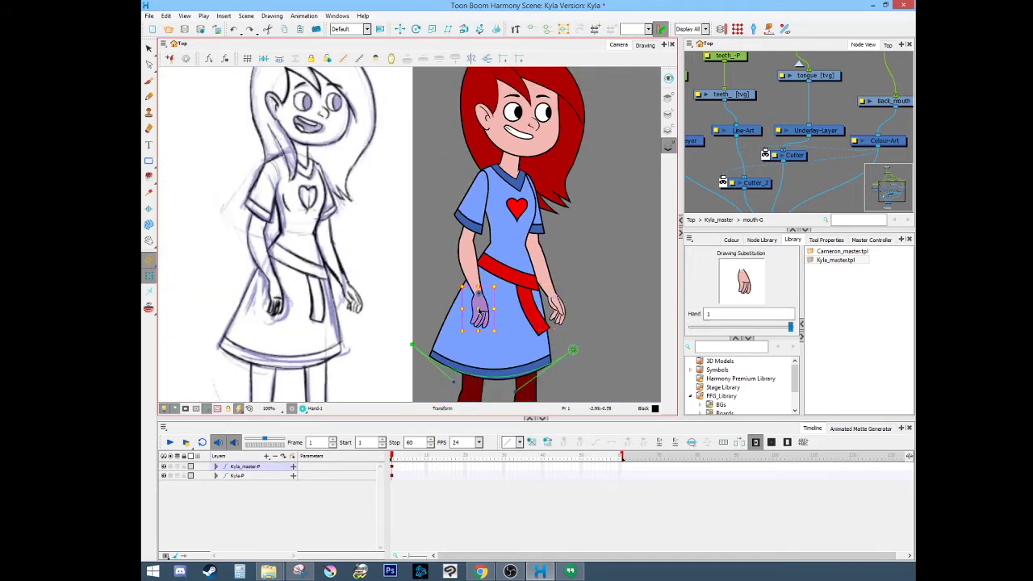
pyautogui.press('[')
pyautogui.press(']')
pyautogui.click(604, 253)
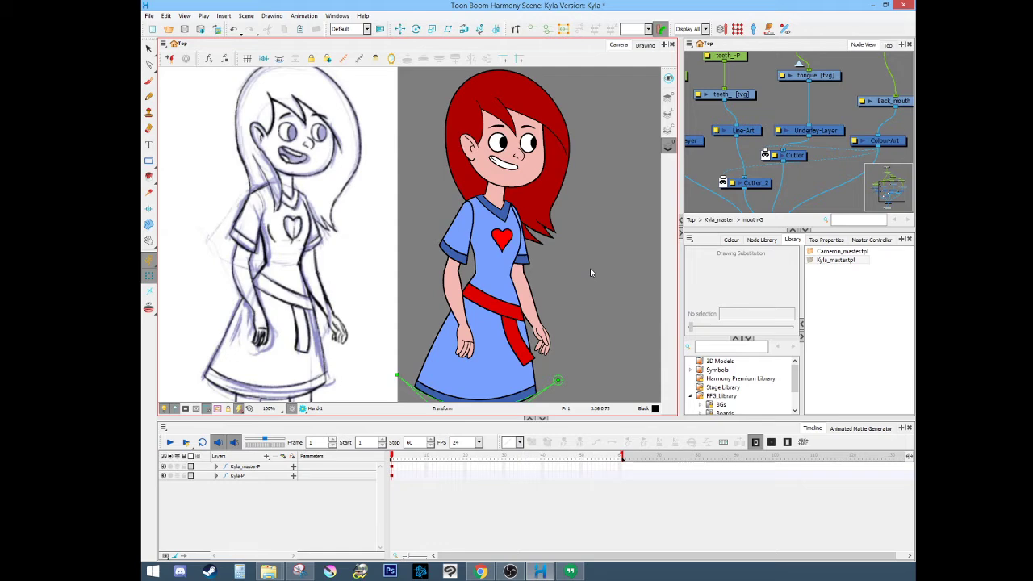
# Step: Select the heart on the shirt and the trim of each sleeve in turn
pyautogui.press('2')
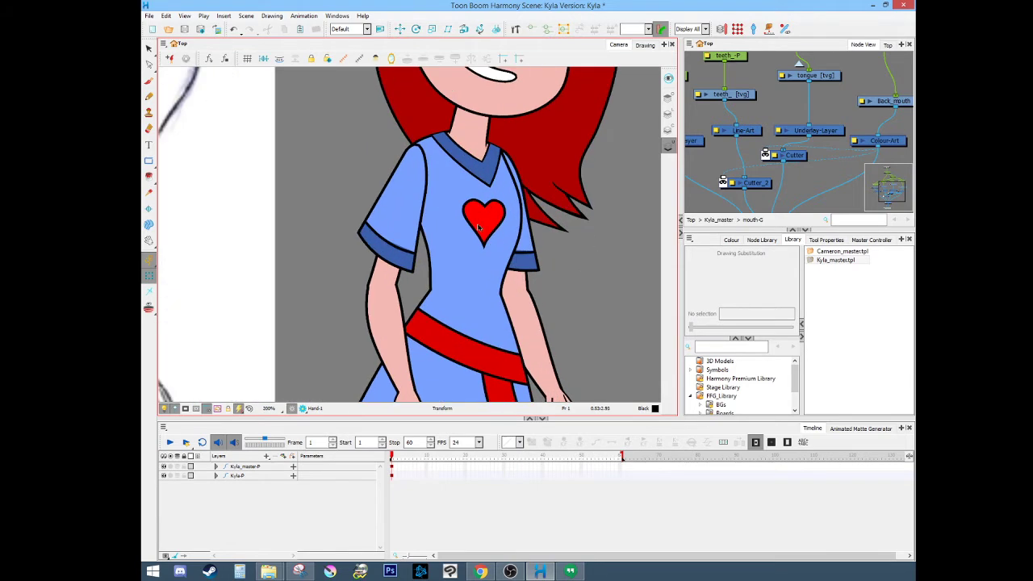
pyautogui.click(489, 221)
pyautogui.moveTo(492, 220)
pyautogui.mouseDown()
pyautogui.moveTo(530, 248)
pyautogui.moveTo(589, 233)
pyautogui.moveTo(526, 239)
pyautogui.moveTo(533, 248)
pyautogui.mouseUp()
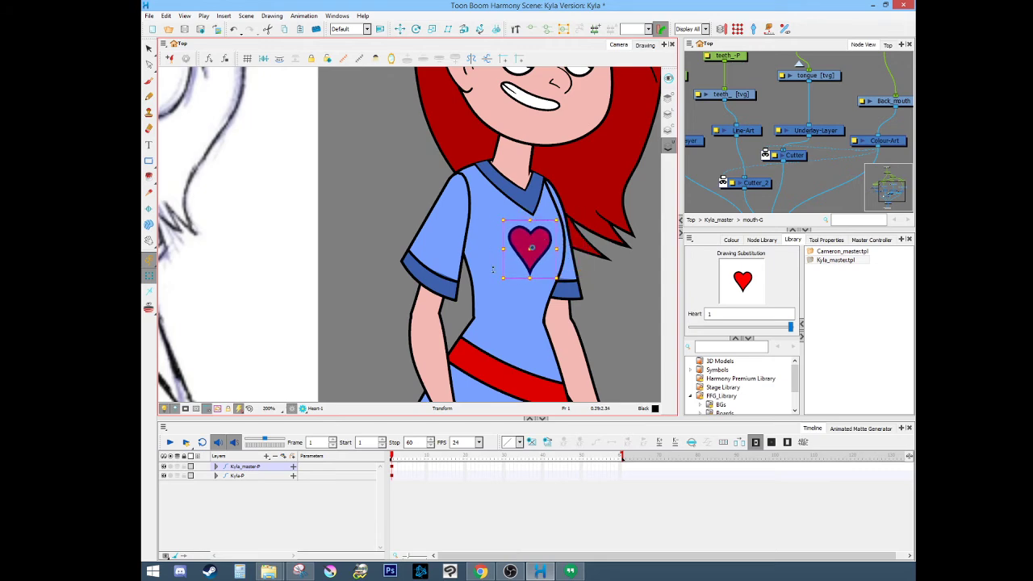
pyautogui.click(432, 265)
pyautogui.scroll(-2, 593, 291)
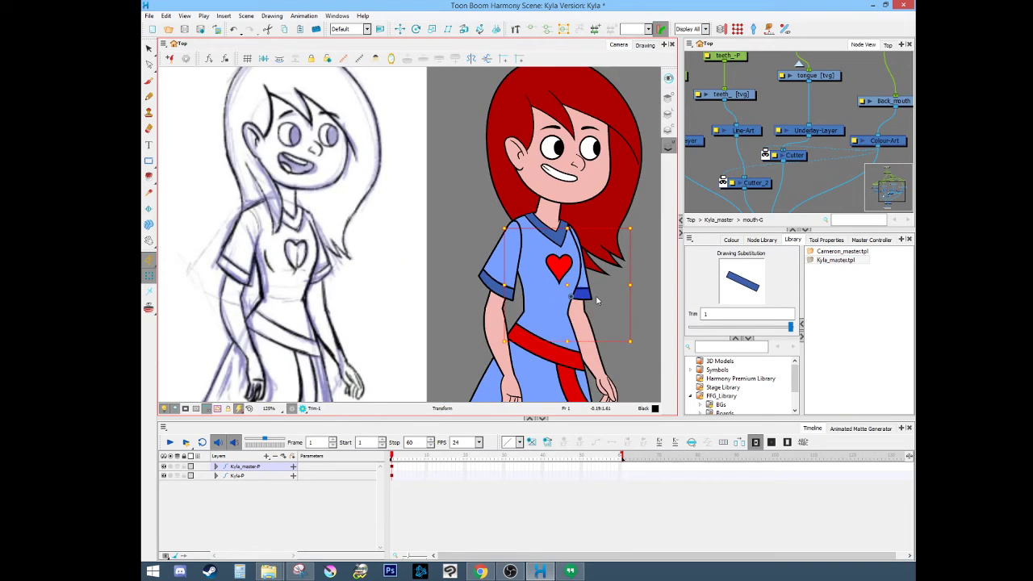
pyautogui.click(478, 287)
pyautogui.click(495, 287)
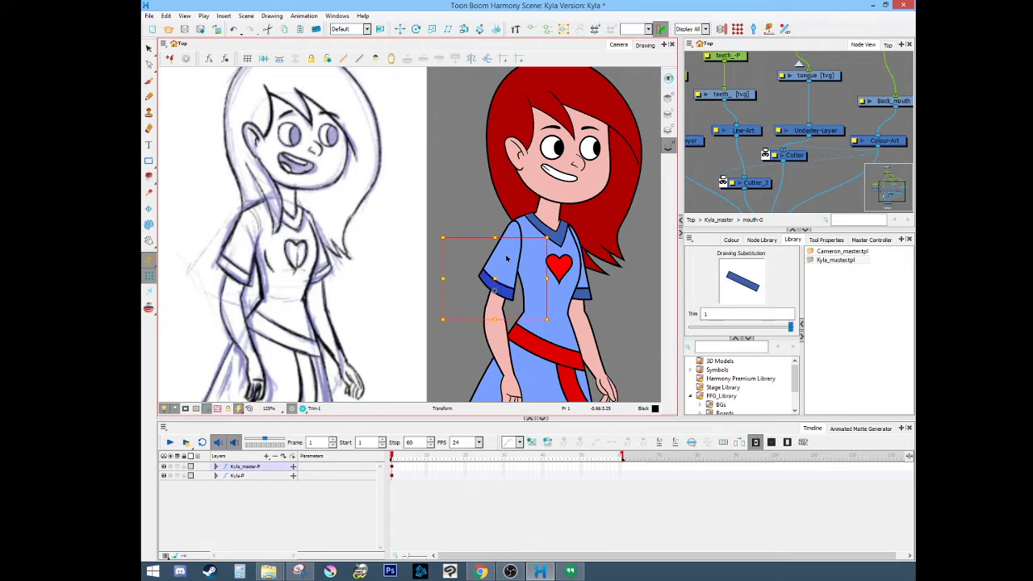
# Step: Step the selection from the near sleeve up to the whole arm, and from the sleeve trim through its parent hierarchy
pyautogui.click(508, 259)
pyautogui.press('b')
pyautogui.press('b')
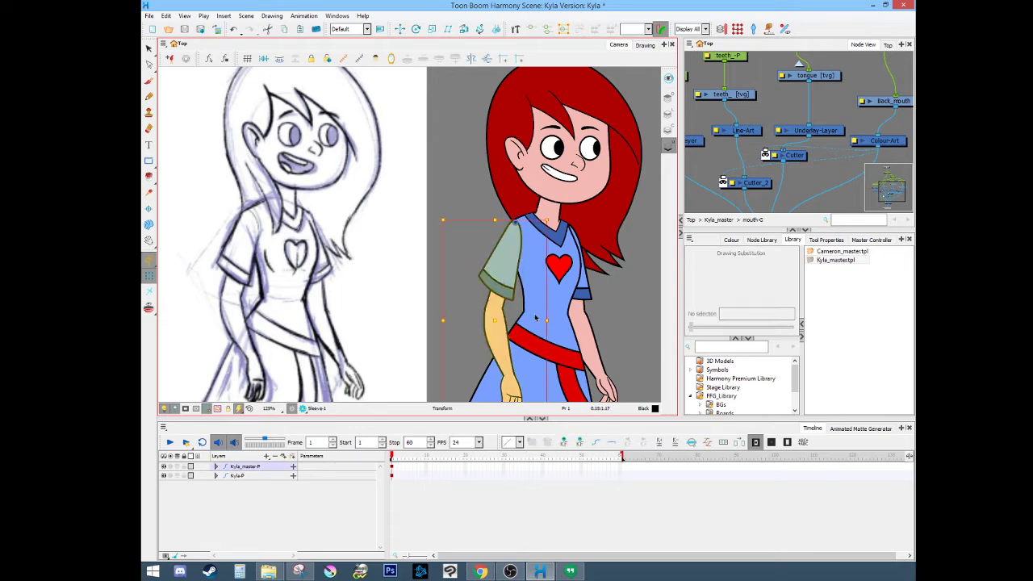
pyautogui.click(503, 287)
pyautogui.press('b')
pyautogui.hotkey('shift', 'b')
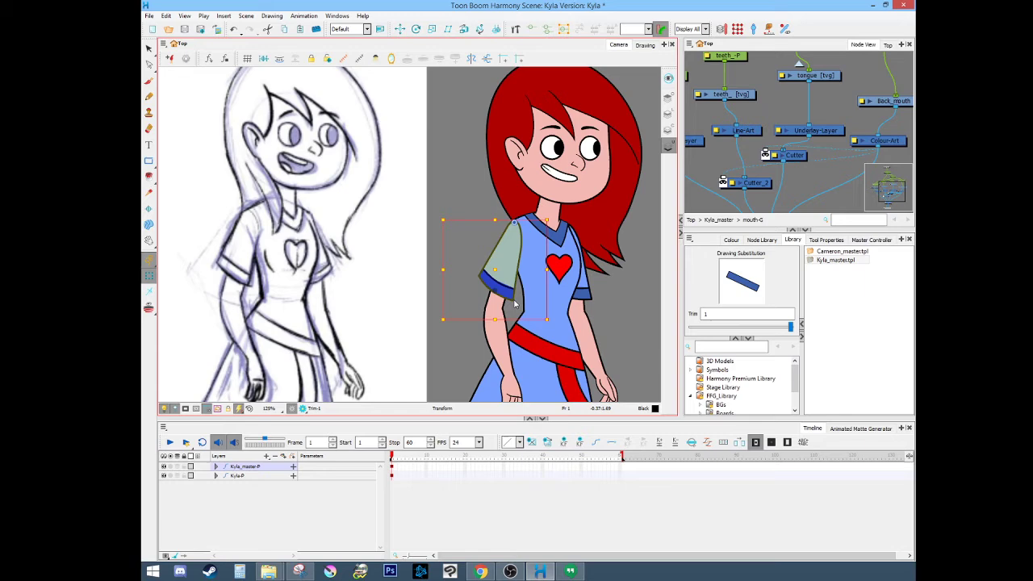
# Step: Show the near sleeve trim's deformer and adjust the trim's curve by moving its middle point
pyautogui.scroll(3, 457, 292)
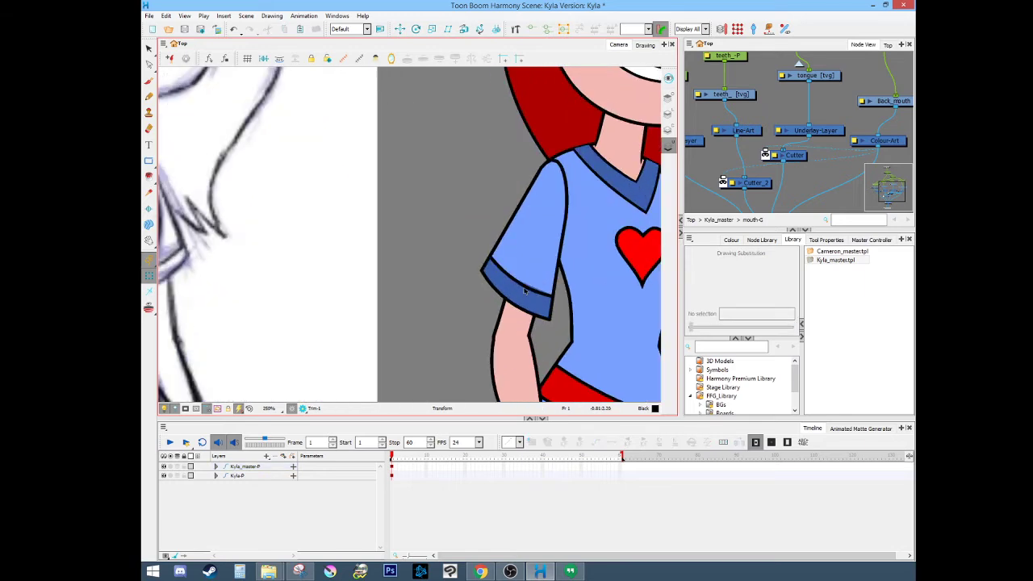
pyautogui.click(525, 290)
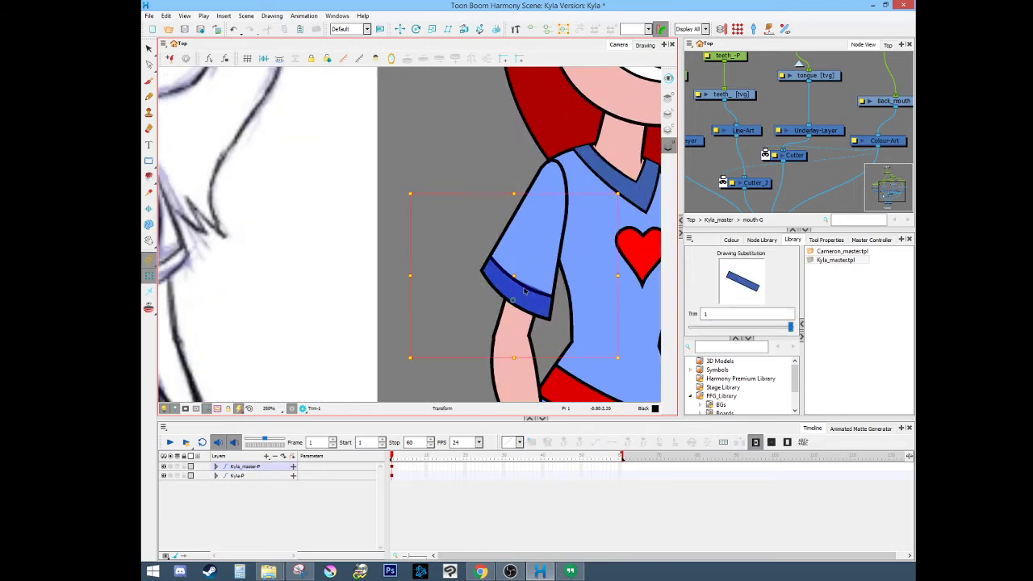
pyautogui.click(462, 333)
pyautogui.click(515, 303)
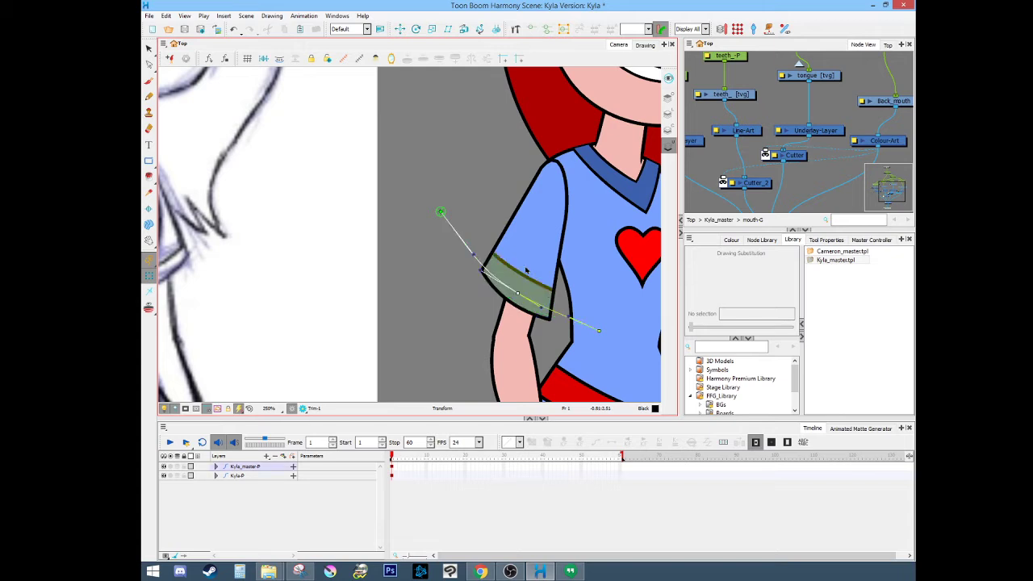
pyautogui.moveTo(523, 282); pyautogui.dragTo(531, 309)
pyautogui.click(449, 317)
pyautogui.click(524, 304)
pyautogui.hotkey('shift', 'm')
pyautogui.click(616, 317)
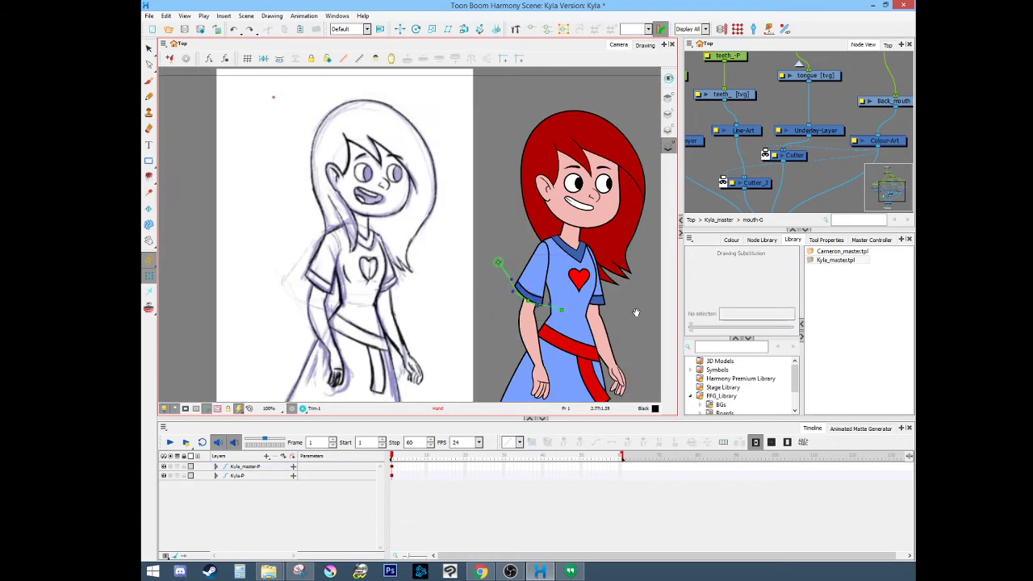
# Step: Select the belt drawing to inspect it, and clear the selection
pyautogui.moveTo(641, 355); pyautogui.dragTo(599, 259)
pyautogui.moveTo(588, 361)
pyautogui.mouseDown()
pyautogui.moveTo(590, 240)
pyautogui.moveTo(597, 351)
pyautogui.mouseUp()
pyautogui.click(560, 276)
pyautogui.click(591, 339)
pyautogui.moveTo(605, 223); pyautogui.dragTo(616, 266)
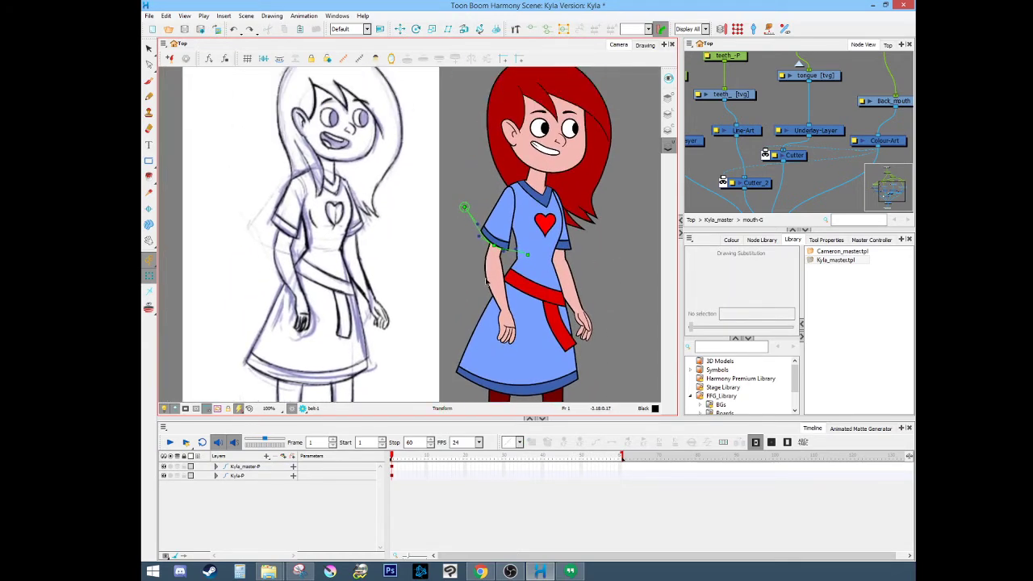
# Step: Select the near arm's forearm and bicep in turn to examine how they overlap at the elbow
pyautogui.click(489, 281)
pyautogui.click(457, 276)
pyautogui.scroll(2, 456, 276)
pyautogui.click(560, 237)
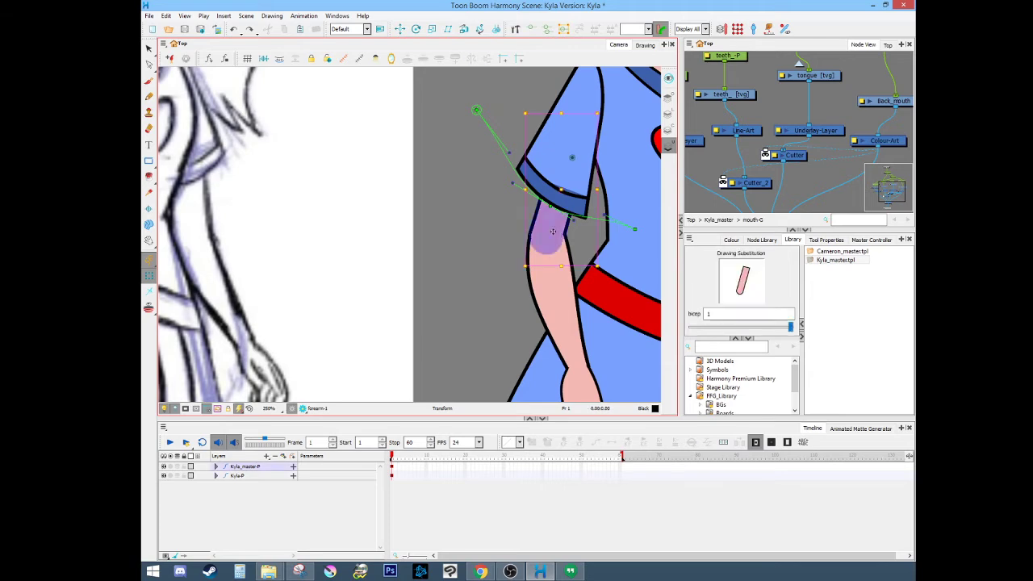
pyautogui.scroll(4, 560, 238)
pyautogui.click(409, 260)
# Step: Nudge the near forearm slightly to line up its outline with the bicep, and check the elbow in the render preview
pyautogui.moveTo(546, 316); pyautogui.dragTo(470, 201)
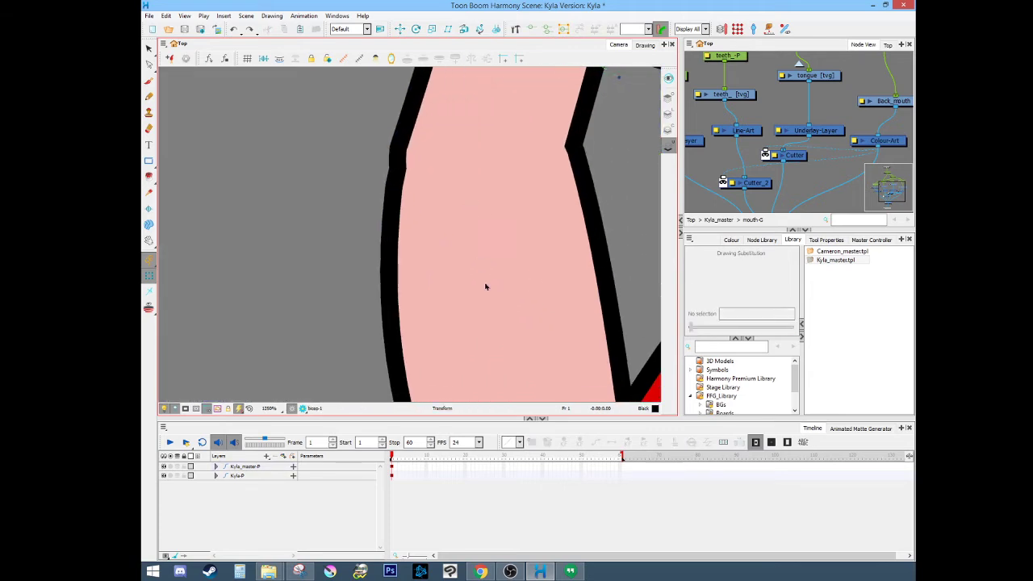
pyautogui.click(526, 302)
pyautogui.moveTo(528, 303)
pyautogui.mouseDown()
pyautogui.moveTo(514, 303)
pyautogui.moveTo(524, 292)
pyautogui.mouseUp()
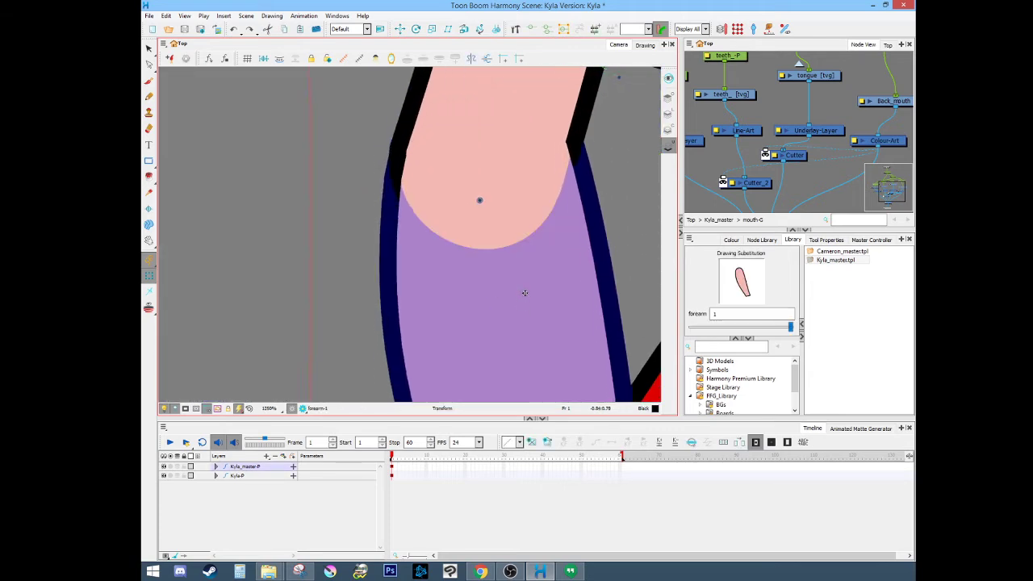
pyautogui.click(272, 381)
pyautogui.click(303, 409)
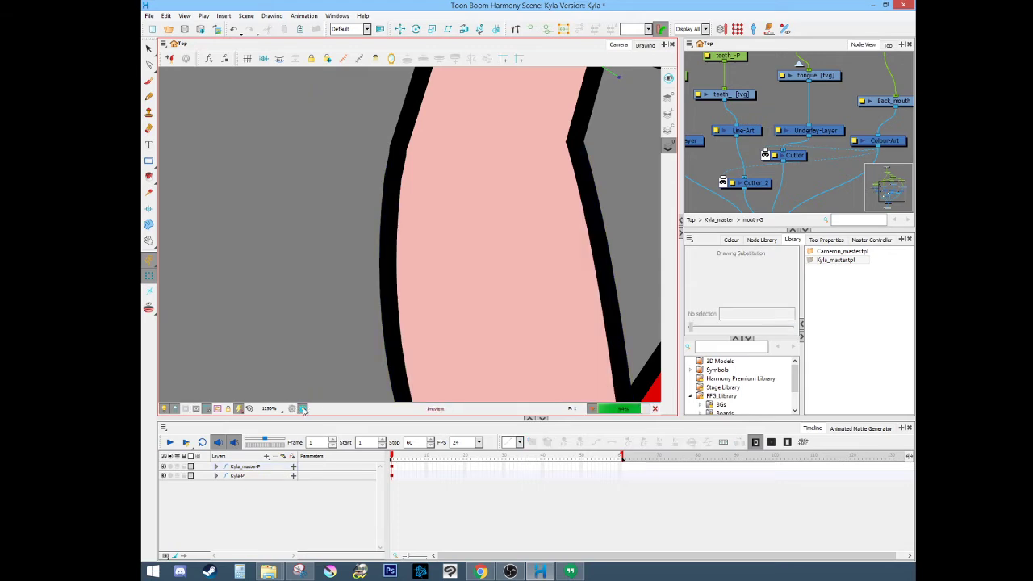
pyautogui.click(303, 409)
# Step: Select the near forearm, examine its full shape with the surrounding drawings faded, and clear the selection
pyautogui.scroll(-10, 319, 275)
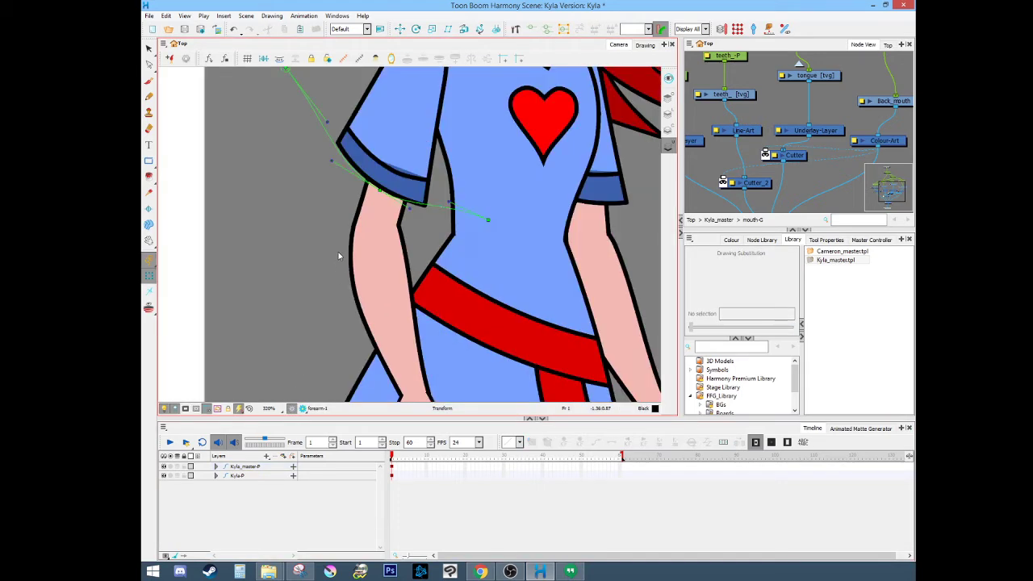
pyautogui.moveTo(455, 260); pyautogui.dragTo(501, 258)
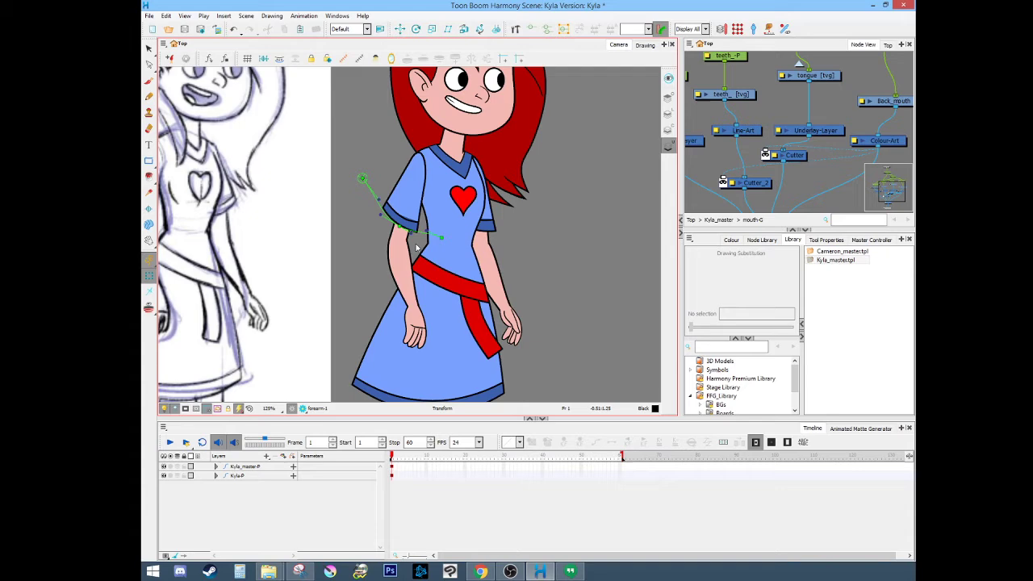
pyautogui.click(456, 229)
pyautogui.click(400, 277)
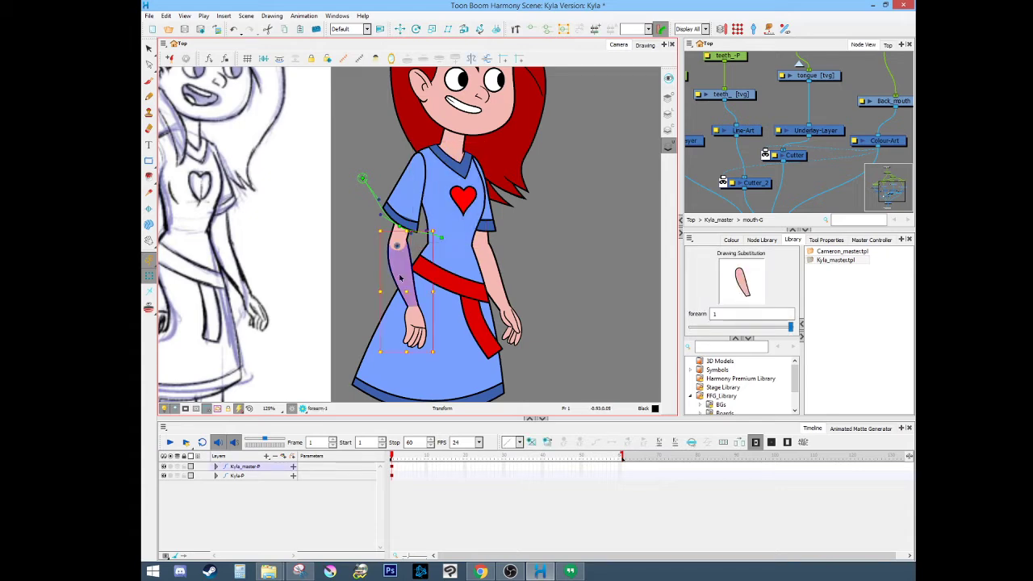
pyautogui.click(148, 49)
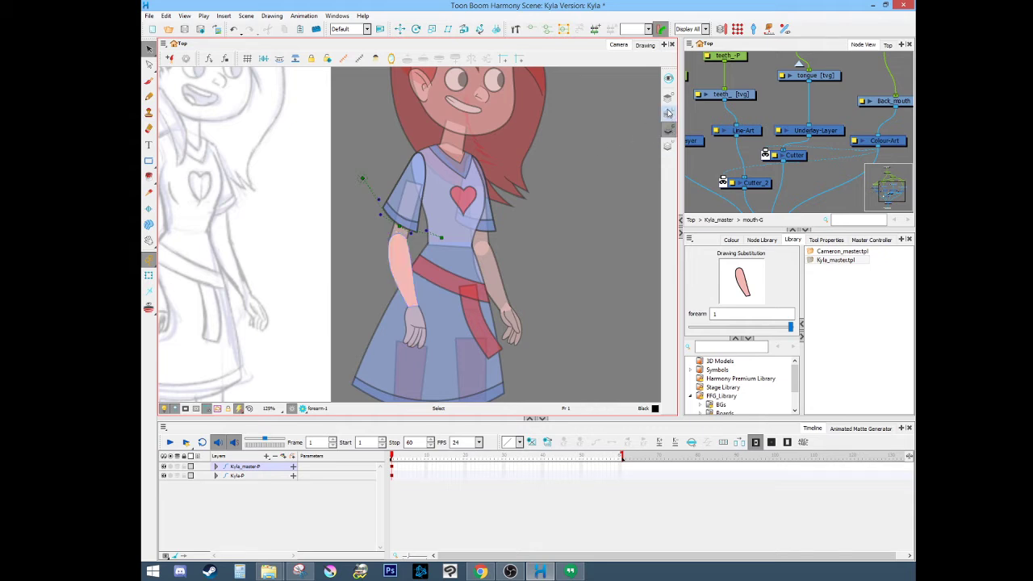
pyautogui.click(149, 275)
pyautogui.click(553, 263)
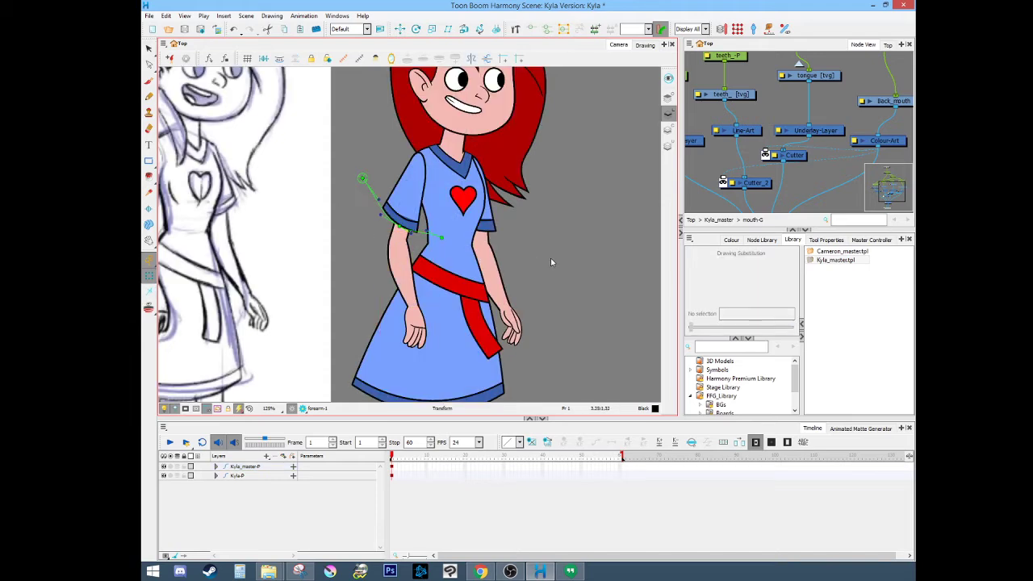
# Step: Select the far lower leg and examine how its rounded top overlaps the upper leg with the other drawings faded
pyautogui.press('space')
pyautogui.moveTo(557, 290); pyautogui.dragTo(603, 153)
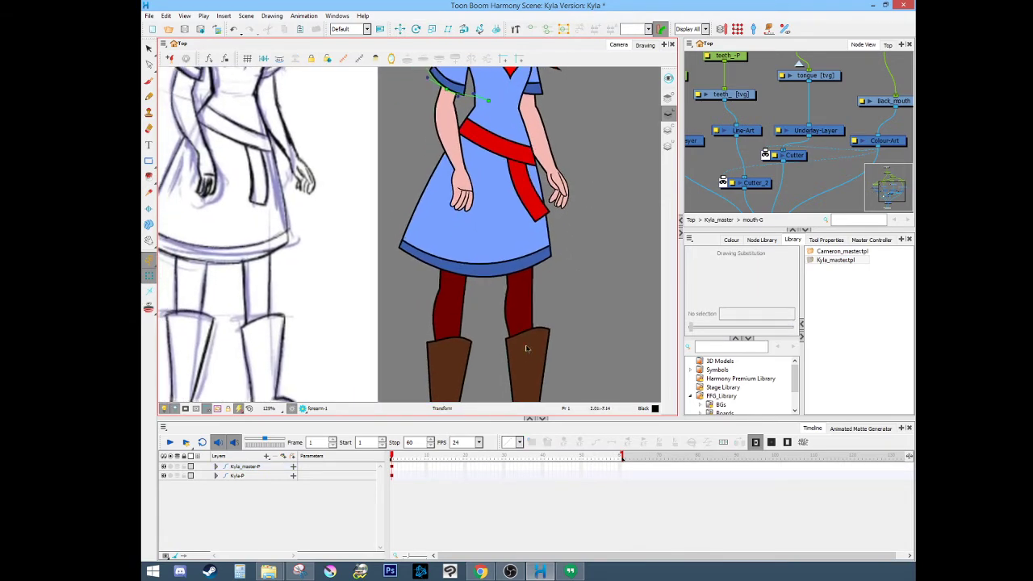
pyautogui.click(526, 348)
pyautogui.press('space')
pyautogui.moveTo(579, 347); pyautogui.dragTo(590, 357)
pyautogui.click(532, 319)
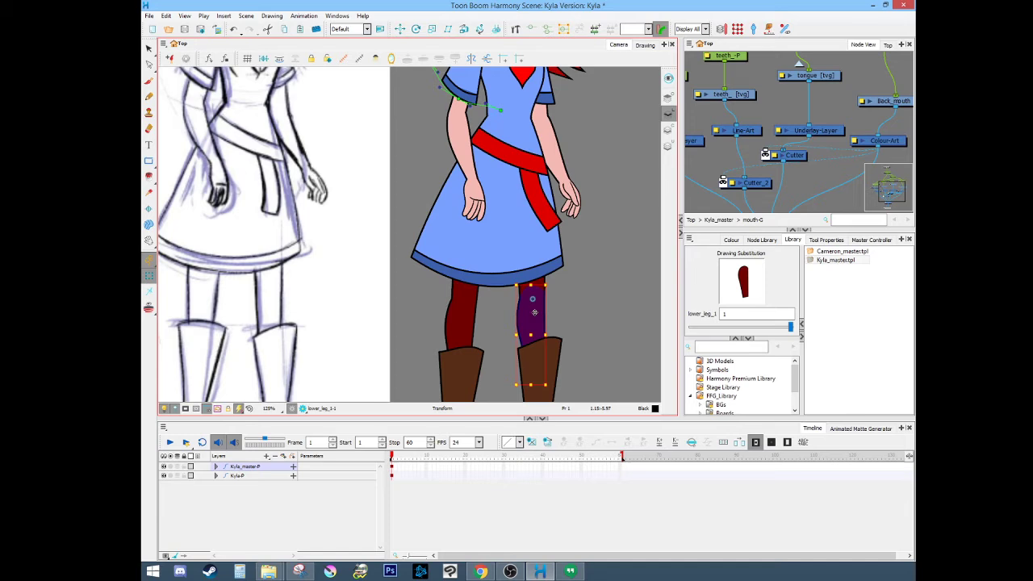
pyautogui.click(148, 49)
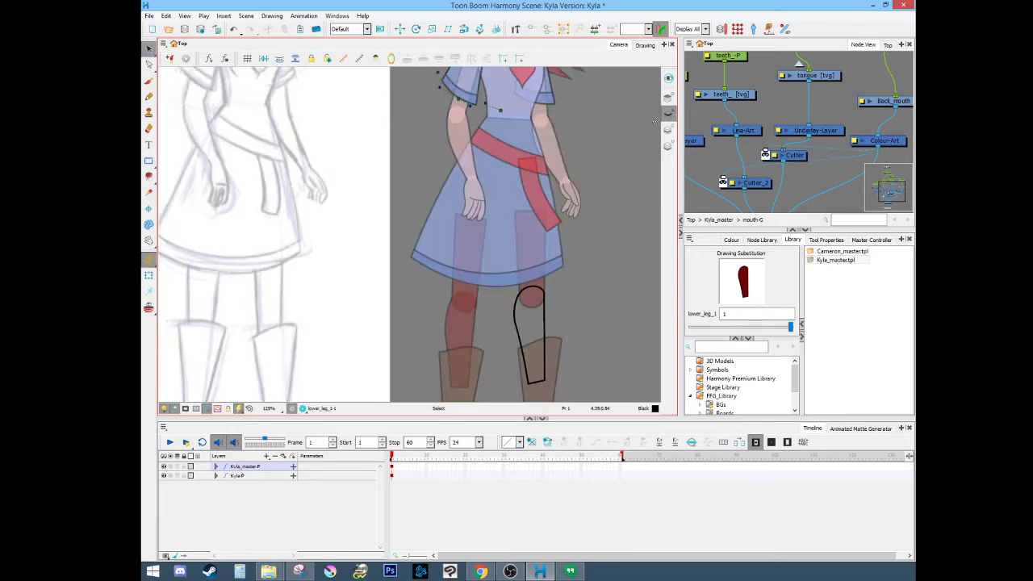
pyautogui.click(149, 275)
pyautogui.press('Escape')
# Step: Try moving the far lower leg away from the knee, and undo the move
pyautogui.press('2')
pyautogui.press('2')
pyautogui.click(522, 317)
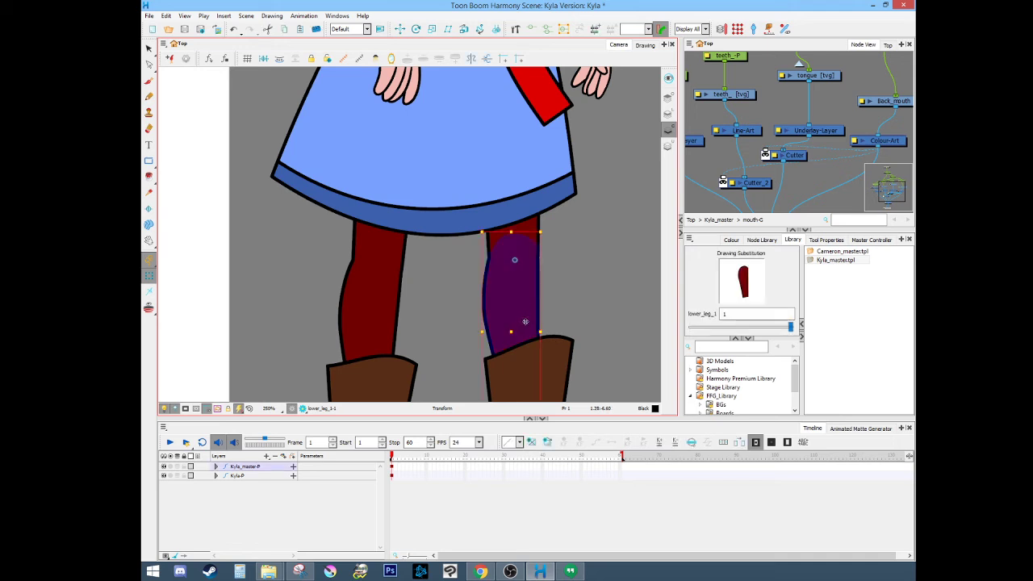
pyautogui.moveTo(521, 317); pyautogui.dragTo(484, 277)
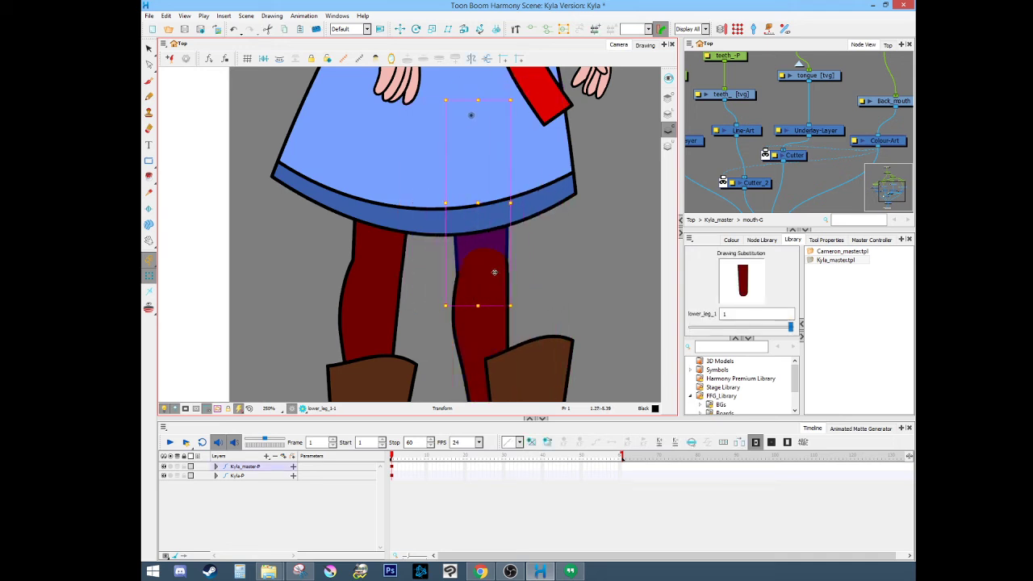
pyautogui.click(516, 278)
pyautogui.hotkey('ctrl', 'z')
pyautogui.hotkey('ctrl', 'z')
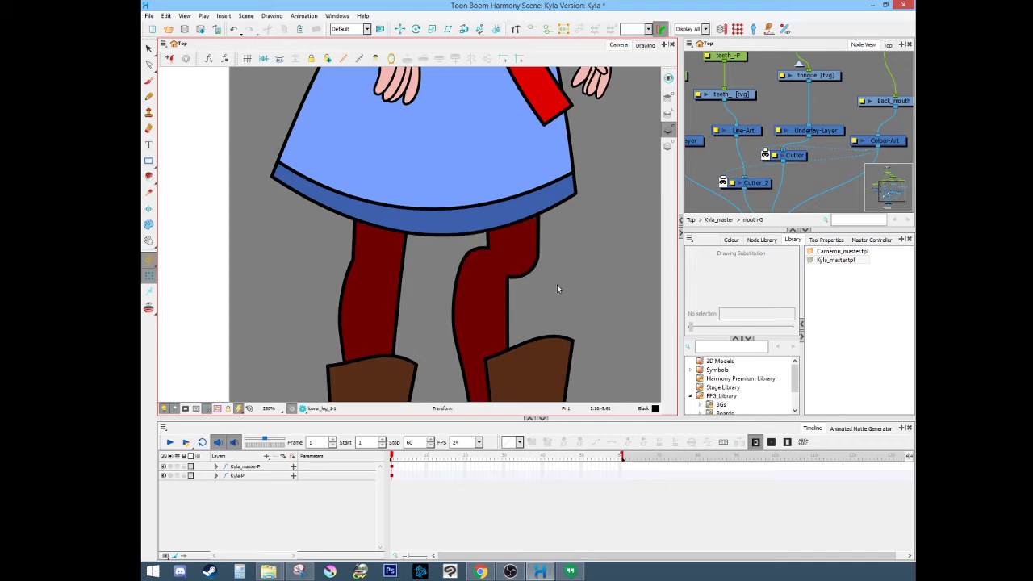
# Step: Hide the sleeve trim's deformer controls and inspect the far bicep and far upper leg in turn
pyautogui.press('2')
pyautogui.press('2')
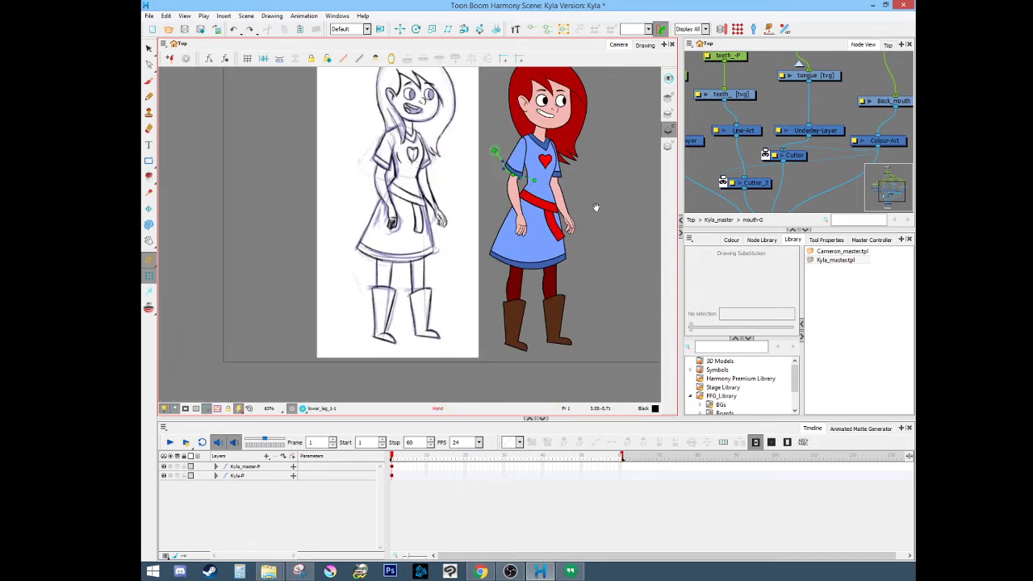
pyautogui.moveTo(594, 207); pyautogui.dragTo(560, 245)
pyautogui.scroll(5, 496, 242)
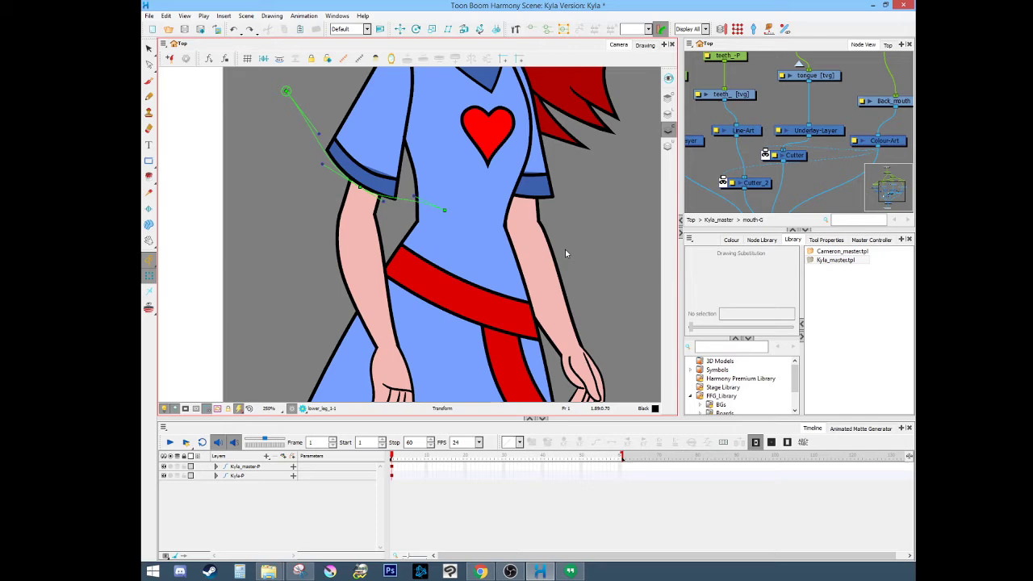
pyautogui.hotkey('shift', 'c')
pyautogui.click(526, 208)
pyautogui.moveTo(427, 351); pyautogui.dragTo(427, 137)
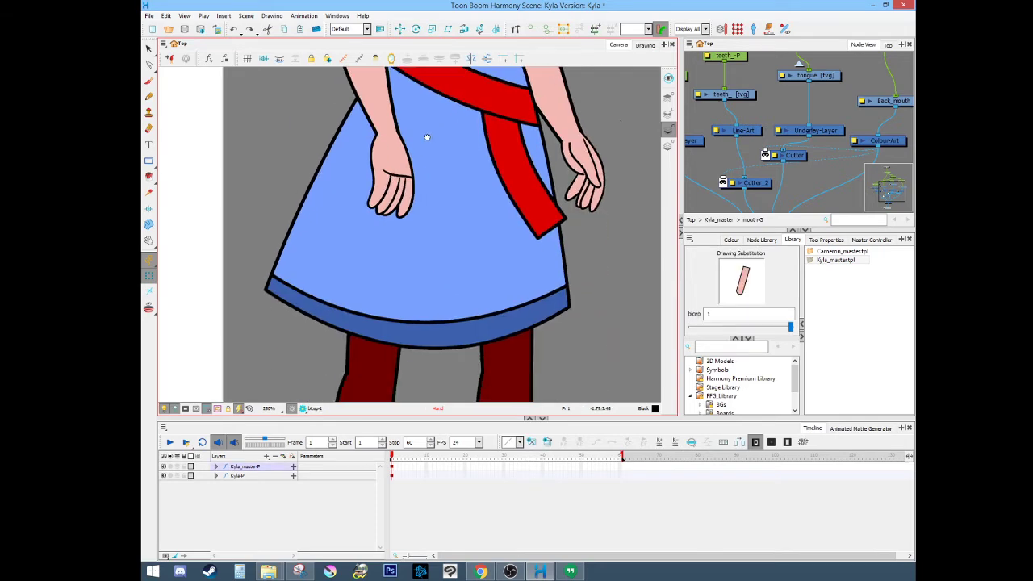
pyautogui.click(520, 351)
pyautogui.click(606, 263)
pyautogui.press('space')
pyautogui.moveTo(608, 139); pyautogui.dragTo(577, 306)
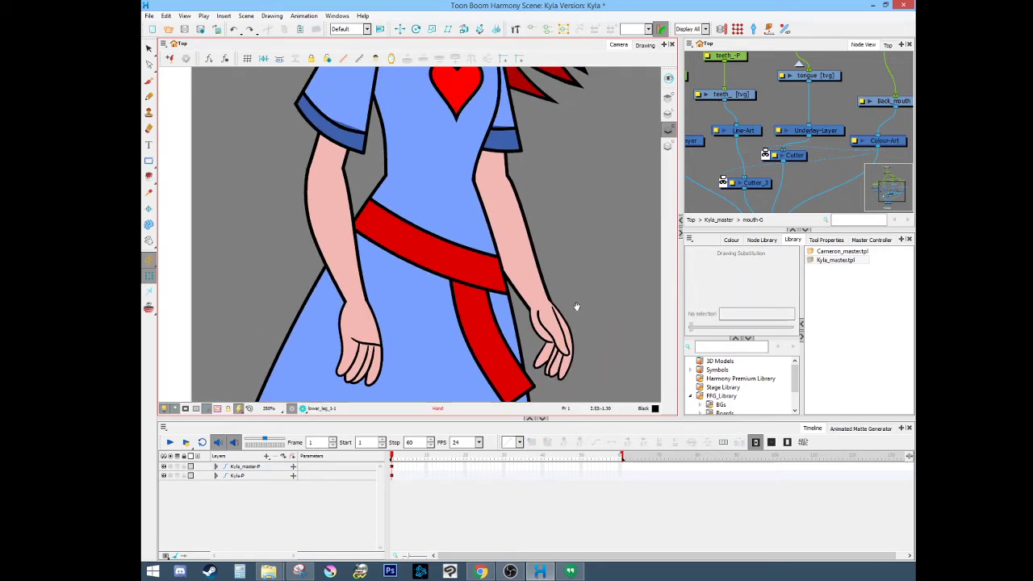
# Step: Select the whole near arm through its parent peg and rotate it up at the shoulder, reaching forward
pyautogui.click(338, 235)
pyautogui.scroll(-3, 333, 236)
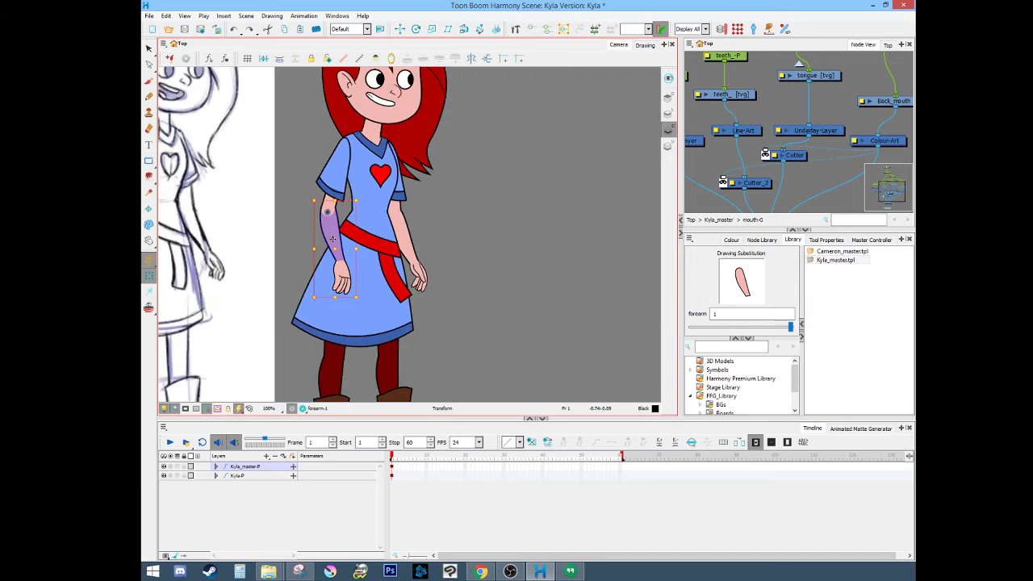
pyautogui.press('b')
pyautogui.press('b')
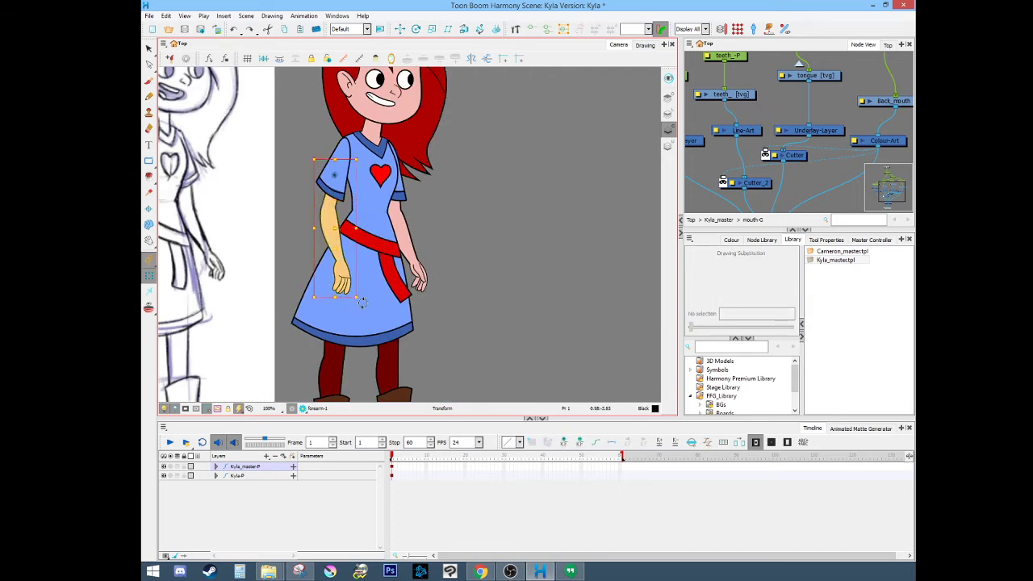
pyautogui.press('b')
pyautogui.moveTo(375, 301); pyautogui.dragTo(499, 81)
pyautogui.click(559, 152)
# Step: Rotate the near forearm and hand level, move them away from the bicep, and tuck the bicep out of sight behind the sleeve
pyautogui.scroll(2, 429, 158)
pyautogui.click(456, 119)
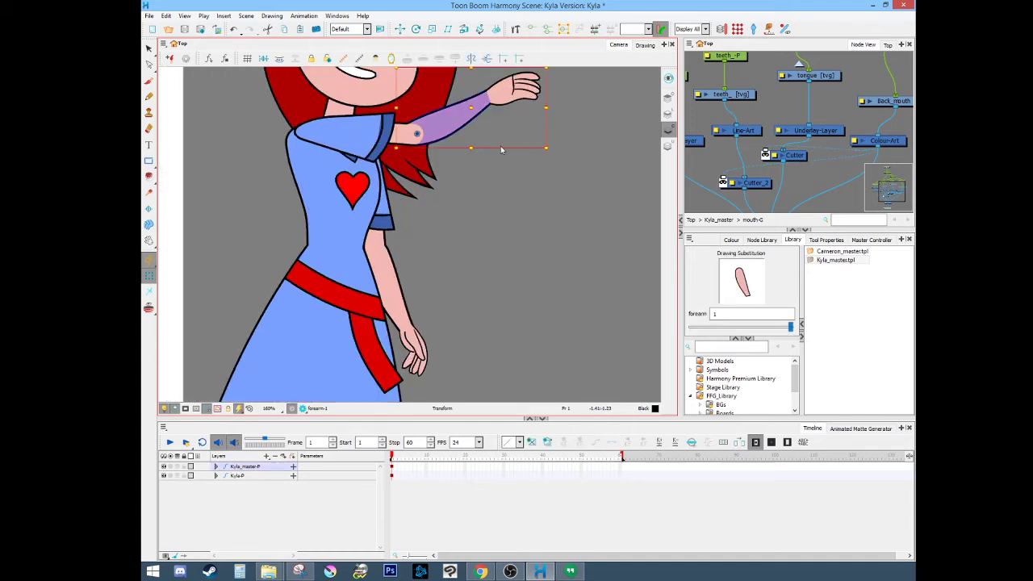
pyautogui.moveTo(551, 153); pyautogui.dragTo(570, 230)
pyautogui.moveTo(512, 134); pyautogui.dragTo(608, 134)
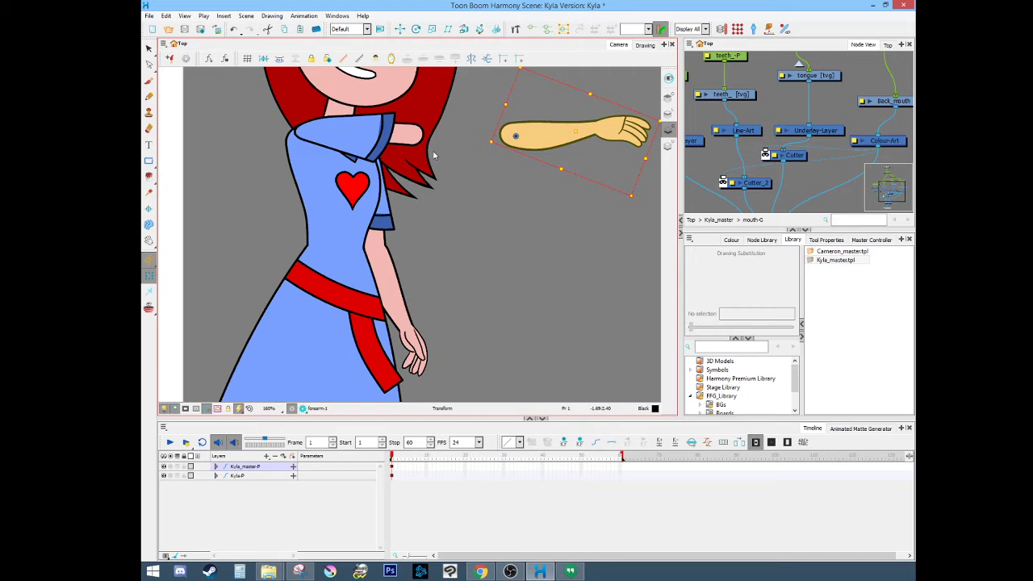
pyautogui.click(371, 140)
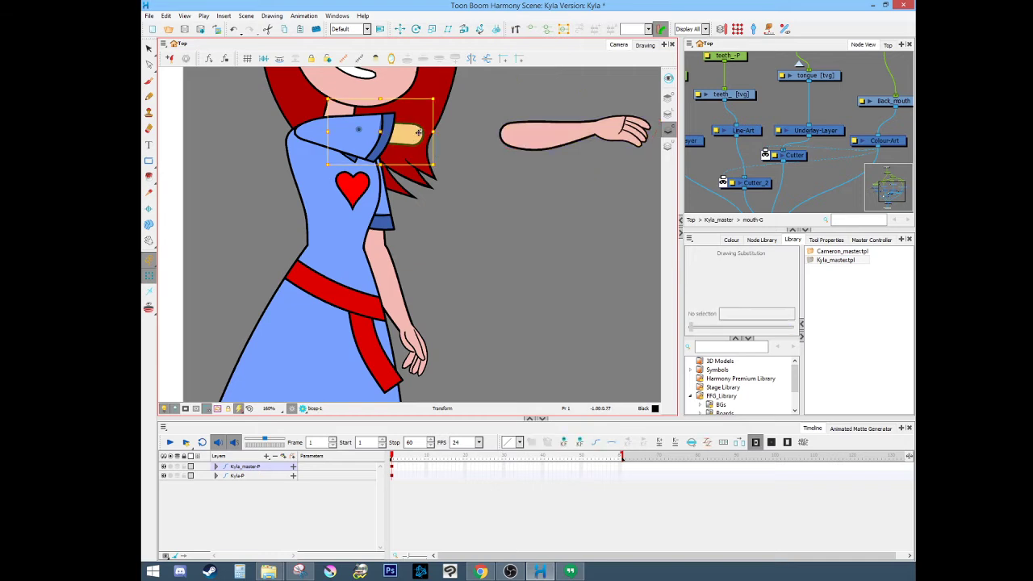
# Step: Show the detached near forearm's deformer controls and bring its elbow end into close view
pyautogui.click(538, 142)
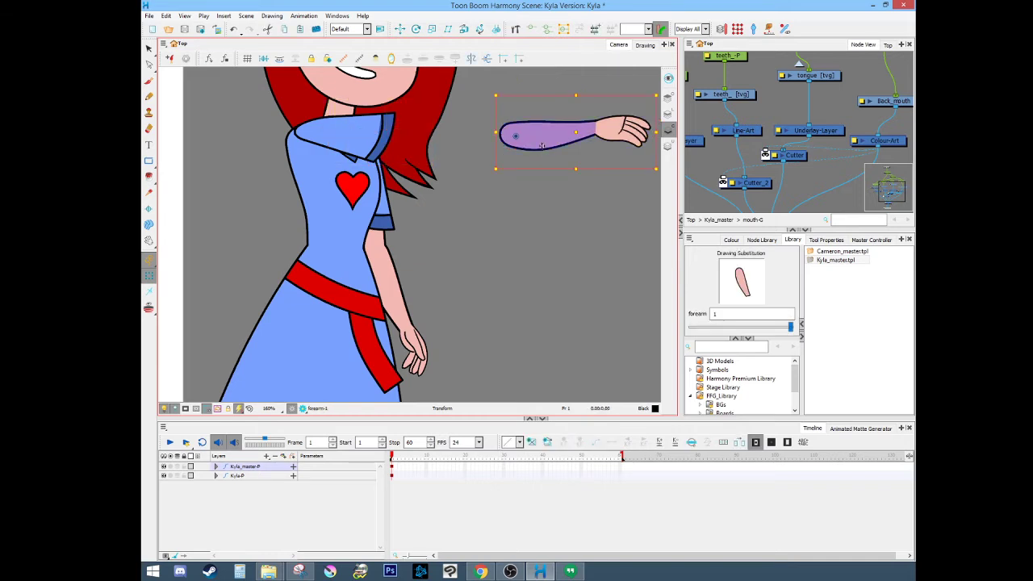
pyautogui.hotkey('shift', 'F11')
pyautogui.click(511, 230)
pyautogui.scroll(5, 494, 143)
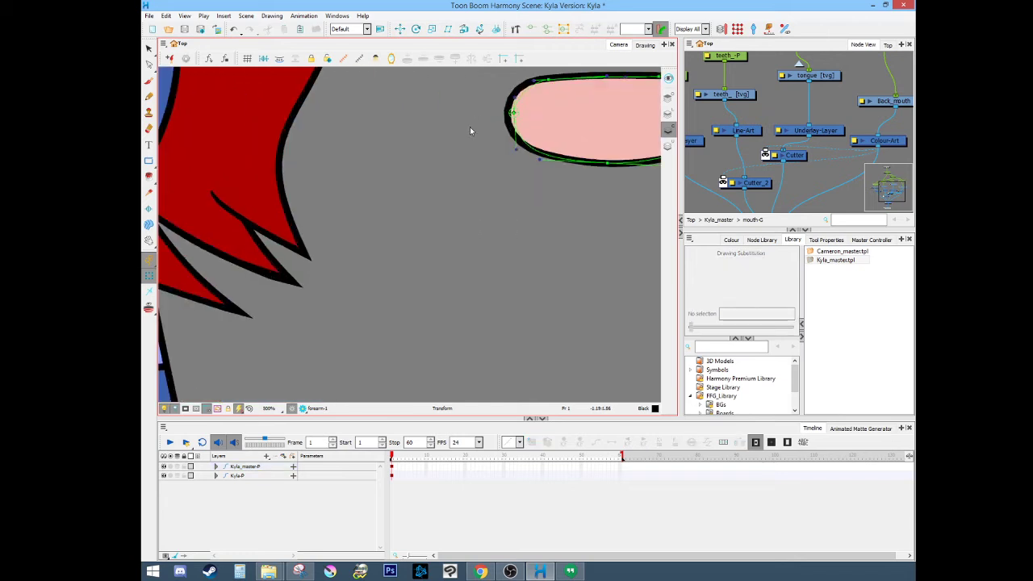
pyautogui.press('space')
pyautogui.moveTo(469, 126); pyautogui.dragTo(428, 195)
pyautogui.moveTo(571, 195)
pyautogui.mouseDown()
pyautogui.moveTo(381, 151)
pyautogui.moveTo(387, 145)
pyautogui.mouseUp()
pyautogui.scroll(-2, 459, 187)
pyautogui.scroll(2, 465, 191)
pyautogui.click(418, 215)
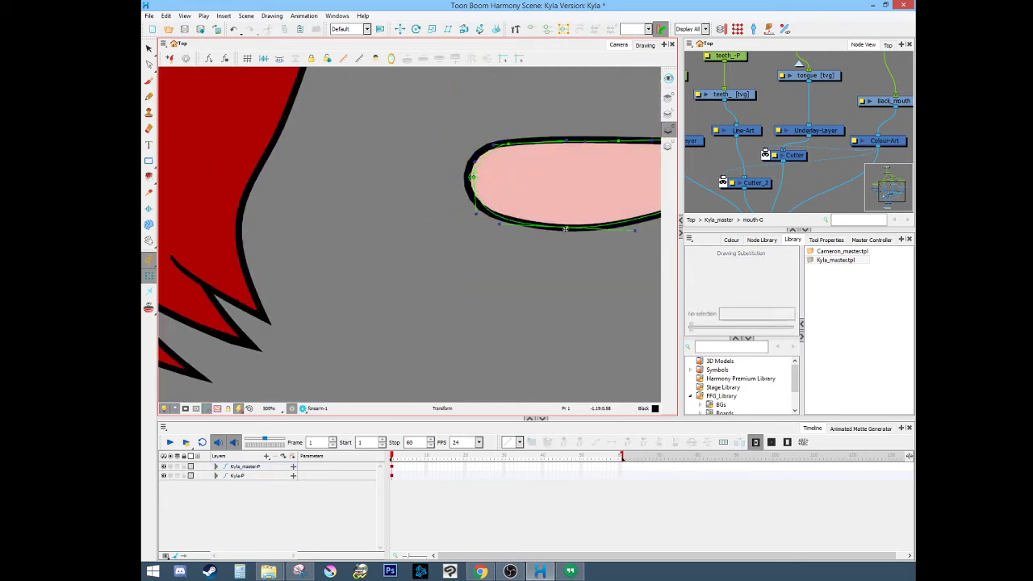
# Step: Select the deformer points around the forearm's elbow end and stretch them into the sleeve to form one continuous arm
pyautogui.click(565, 229)
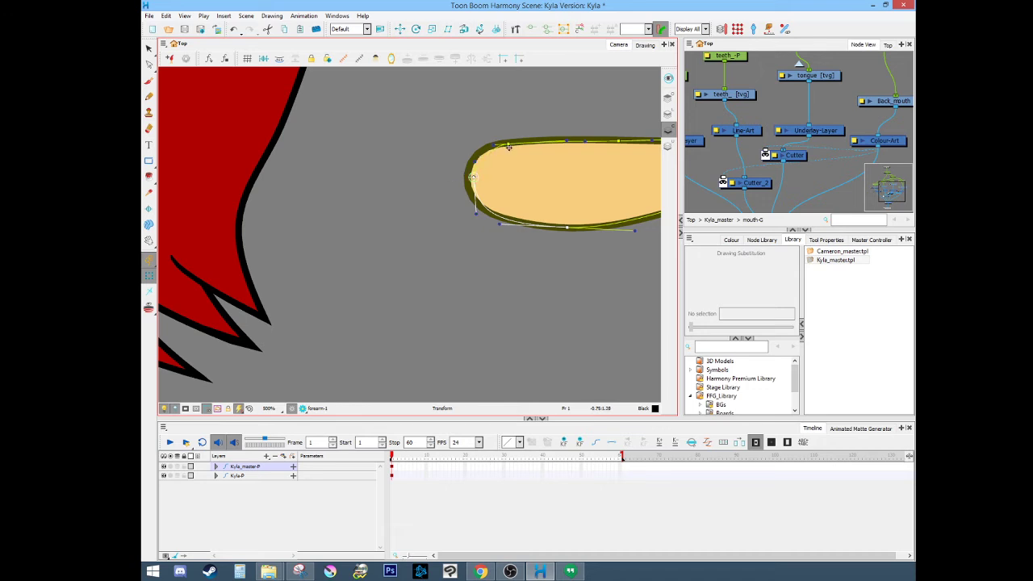
pyautogui.scroll(-3, 329, 215)
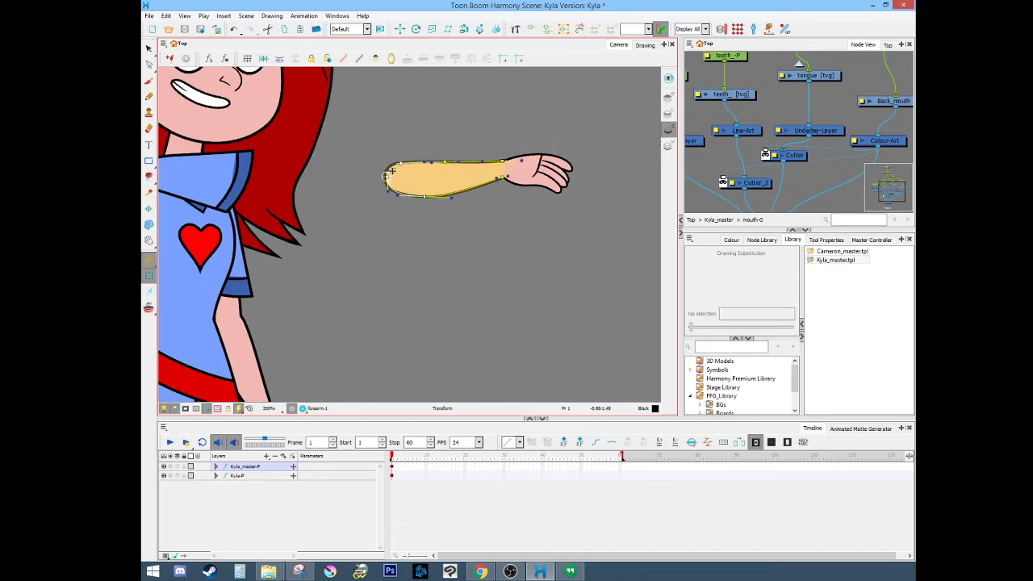
pyautogui.moveTo(386, 177); pyautogui.dragTo(196, 172)
pyautogui.click(339, 248)
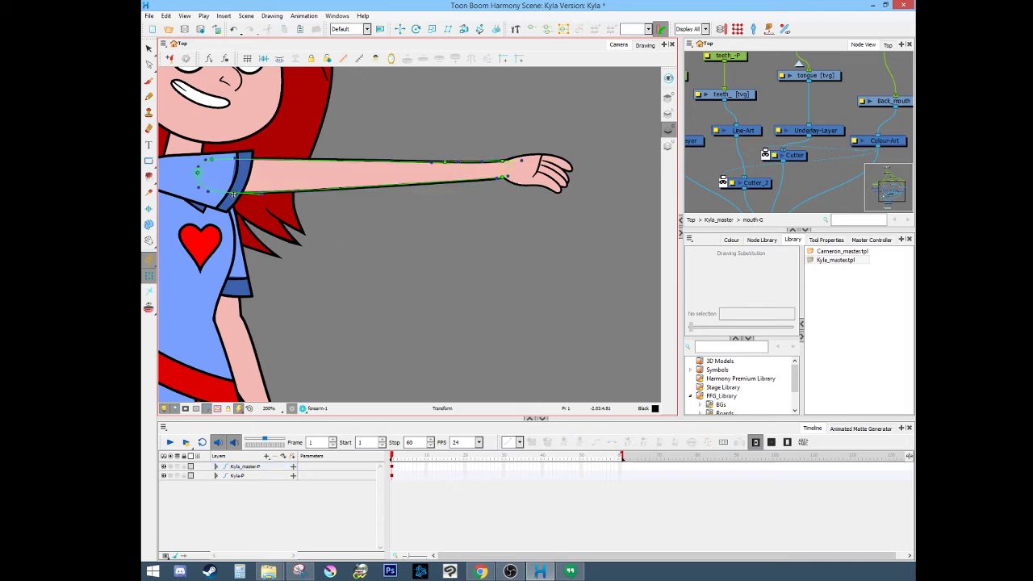
# Step: Reshape the stretched arm's underside by moving its middle deformer point toward the wrist and adjusting the curve handles
pyautogui.click(380, 184)
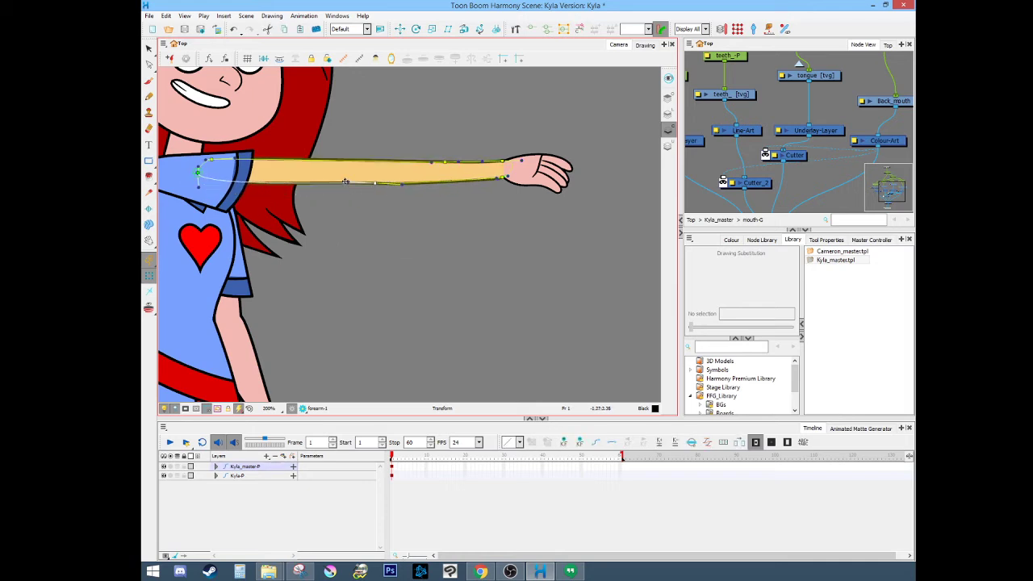
pyautogui.moveTo(347, 179)
pyautogui.mouseDown()
pyautogui.moveTo(369, 164)
pyautogui.moveTo(350, 194)
pyautogui.moveTo(355, 183)
pyautogui.mouseUp()
pyautogui.click(348, 219)
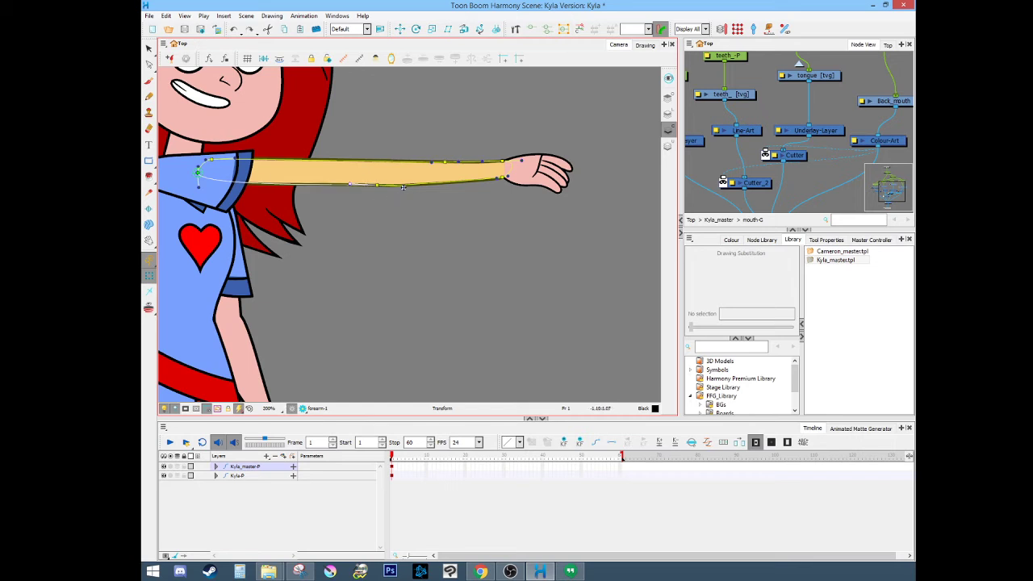
pyautogui.scroll(1, 397, 201)
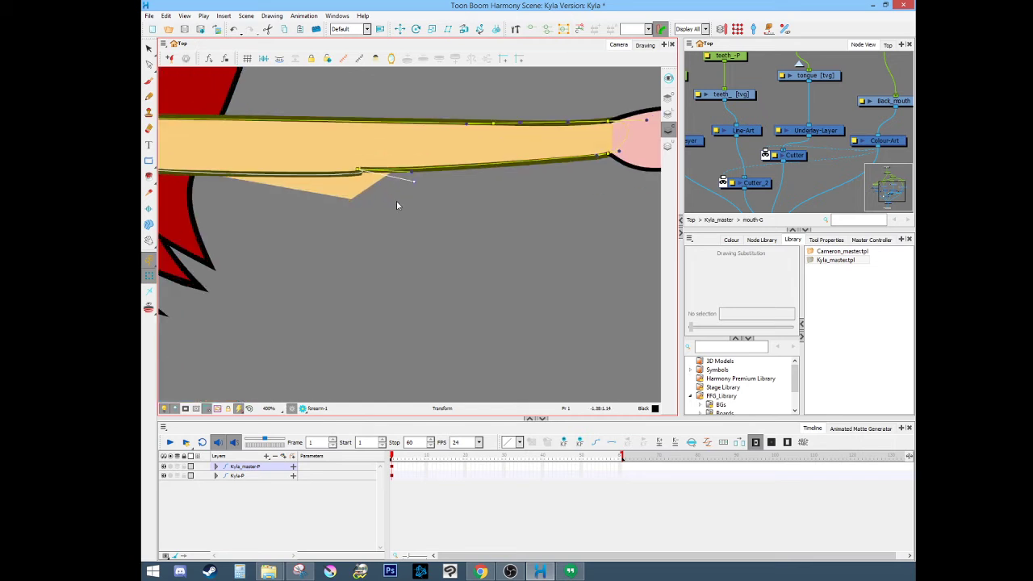
pyautogui.press('space')
pyautogui.moveTo(400, 217); pyautogui.dragTo(467, 259)
pyautogui.moveTo(478, 210); pyautogui.dragTo(556, 233)
pyautogui.scroll(-3, 510, 258)
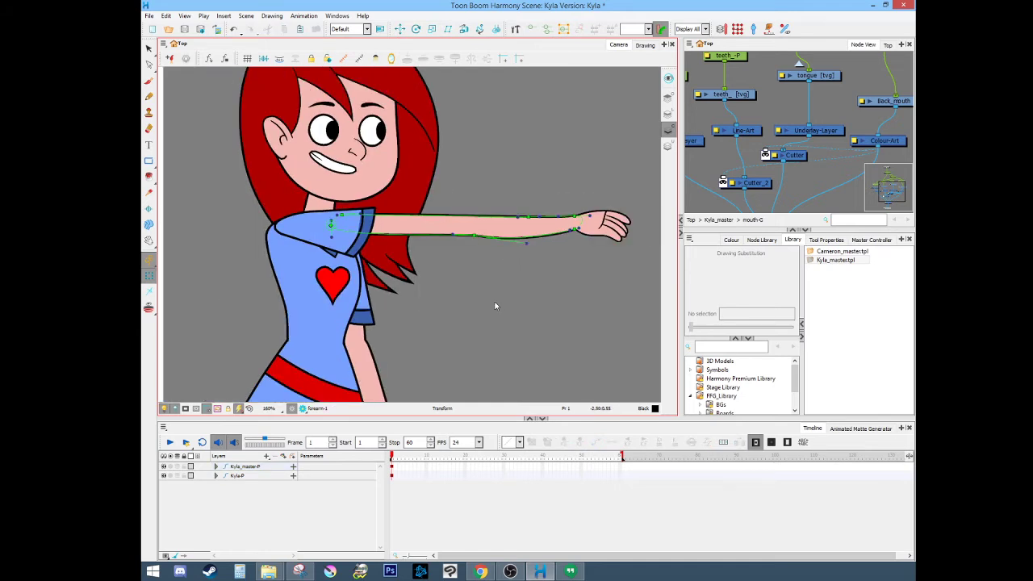
# Step: Hide the forearm's deformer controls and review the outstretched arm on the full character
pyautogui.click(492, 301)
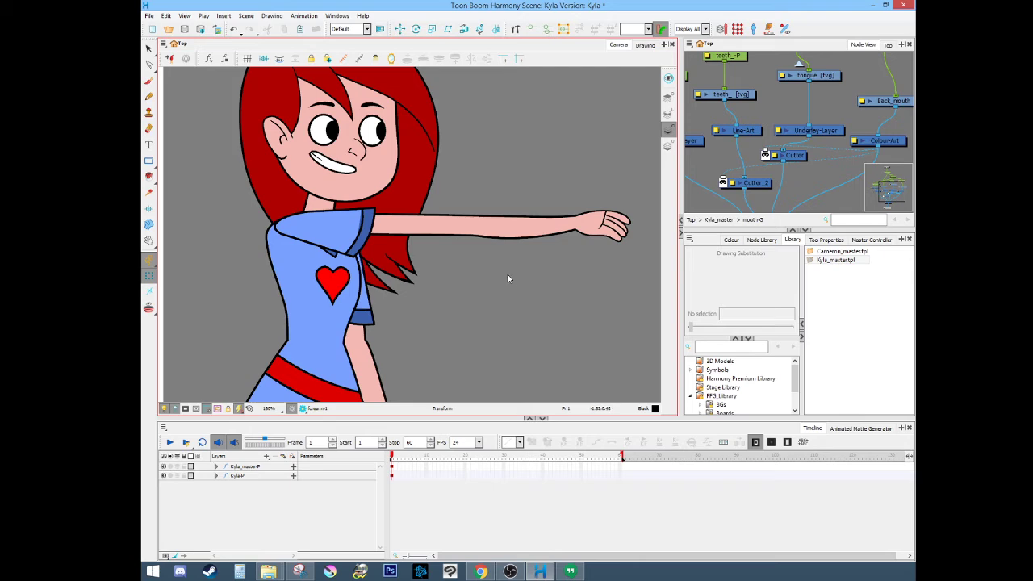
pyautogui.scroll(-2, 507, 278)
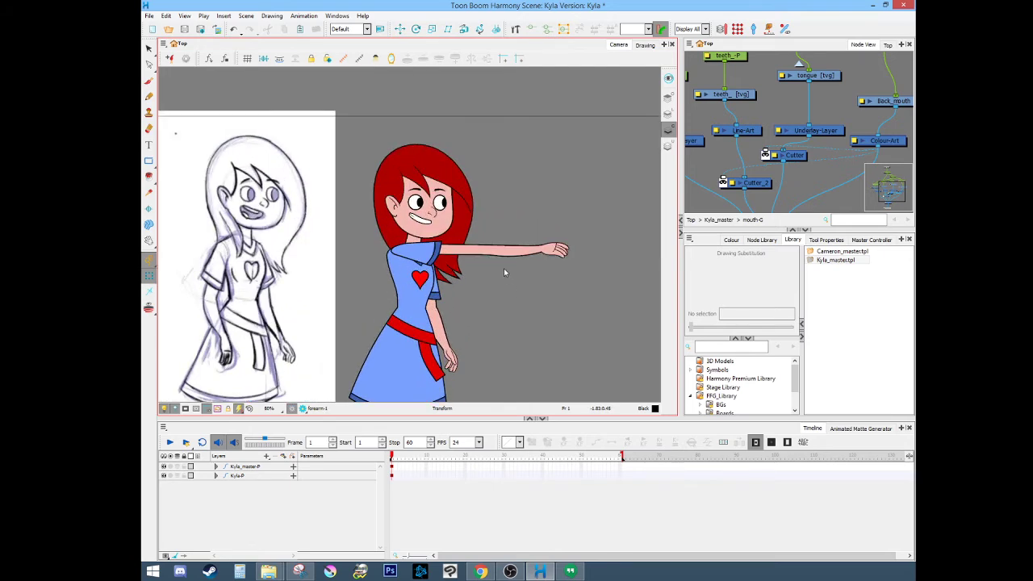
pyautogui.scroll(4, 501, 266)
pyautogui.scroll(-2, 456, 328)
# Step: Select the whole far arm with its sleeve through the parent peg and rotate it up beside the near arm
pyautogui.moveTo(452, 329); pyautogui.dragTo(493, 158)
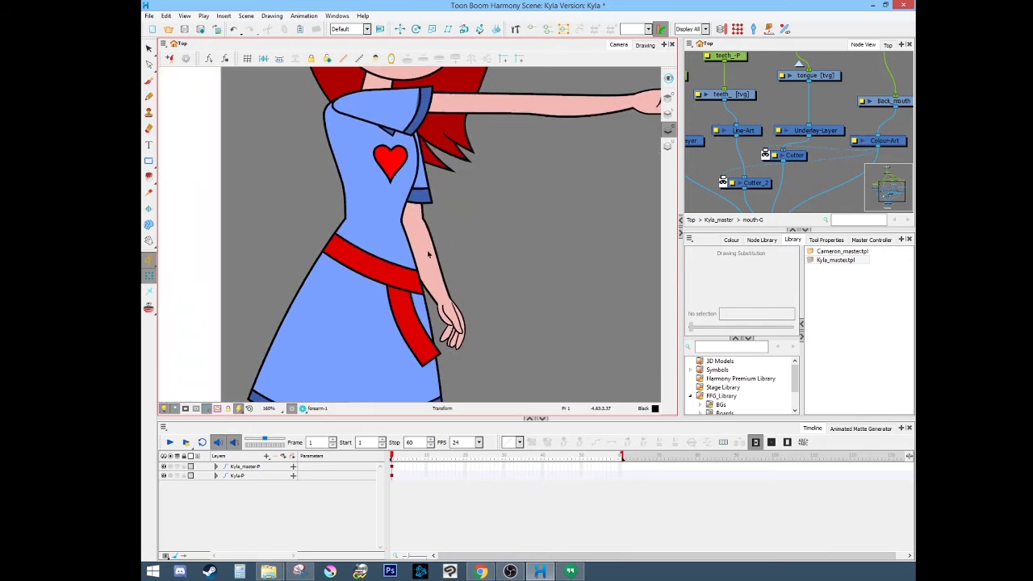
pyautogui.click(428, 253)
pyautogui.press('b')
pyautogui.press('b')
pyautogui.press('b')
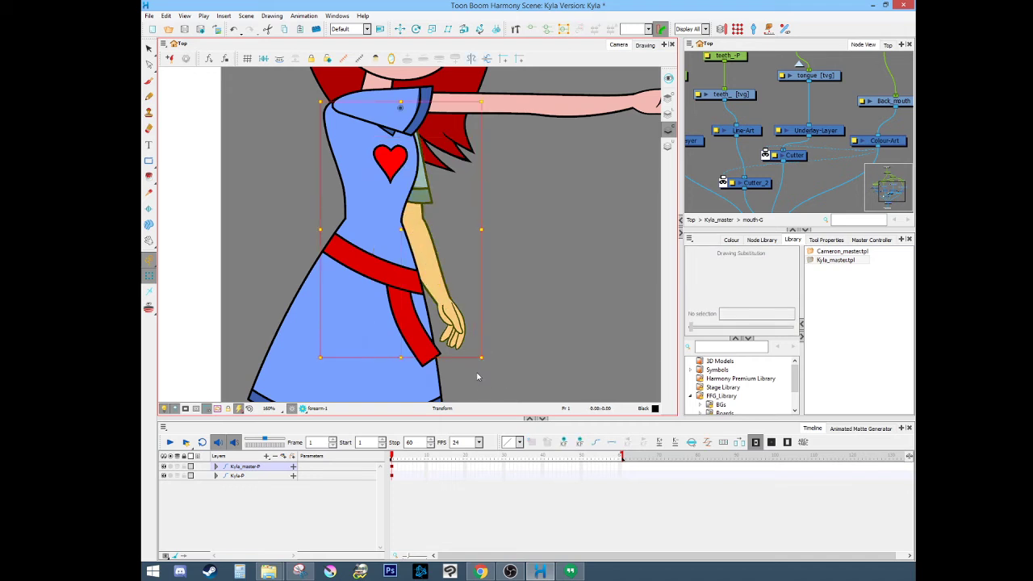
pyautogui.moveTo(489, 365); pyautogui.dragTo(613, 75)
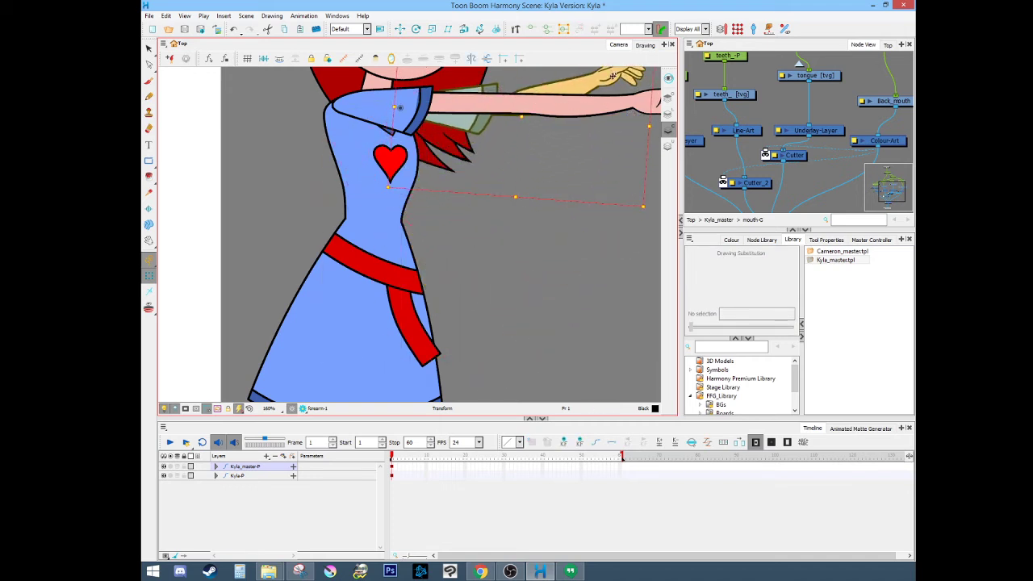
# Step: Rotate the far arm down below the near arm, then rotate its forearm down at the elbow and review the joint
pyautogui.moveTo(525, 115); pyautogui.dragTo(508, 158)
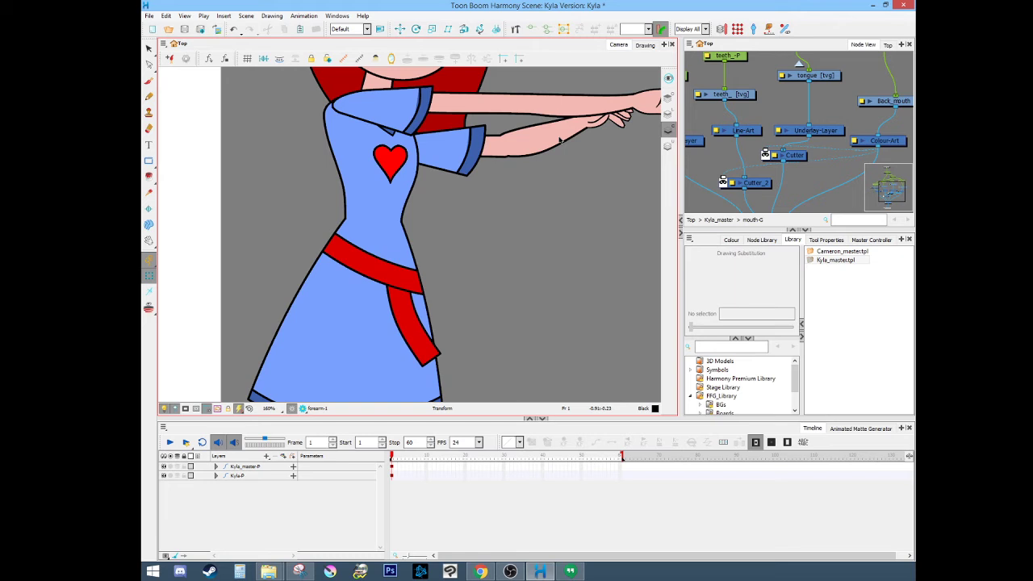
pyautogui.click(559, 140)
pyautogui.moveTo(647, 188); pyautogui.dragTo(635, 219)
pyautogui.moveTo(562, 145); pyautogui.dragTo(553, 154)
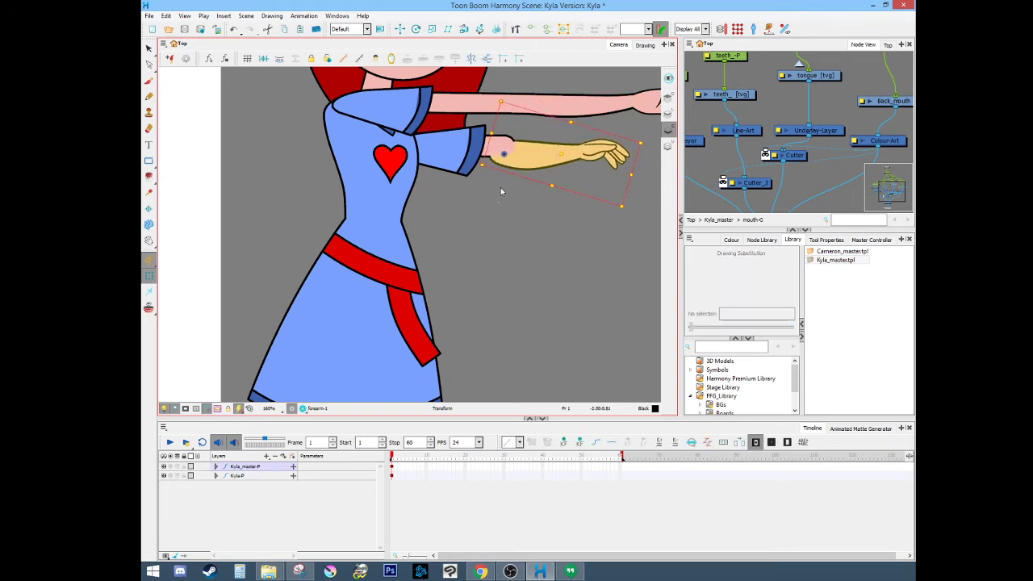
pyautogui.scroll(4, 517, 166)
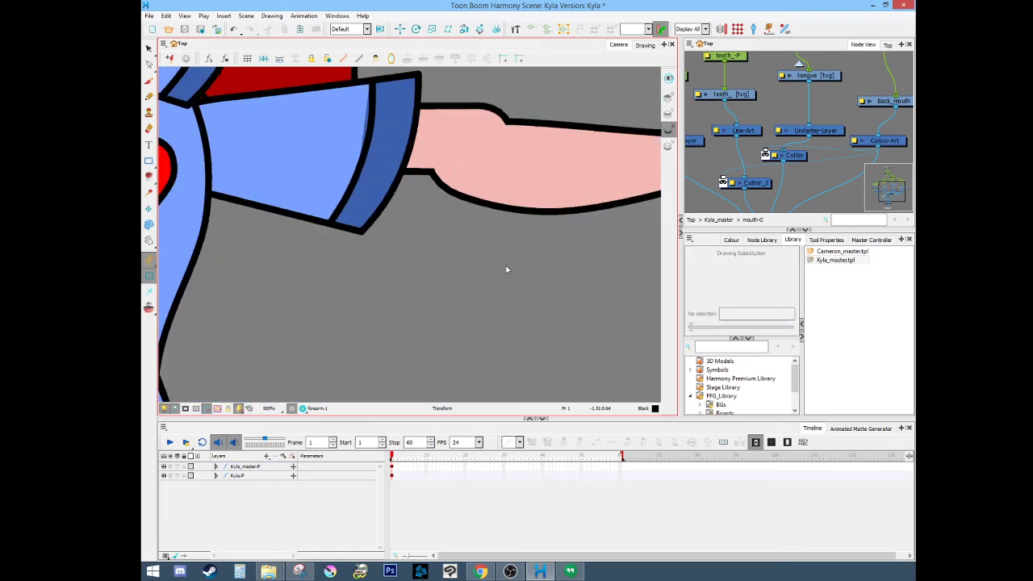
pyautogui.scroll(-5, 503, 289)
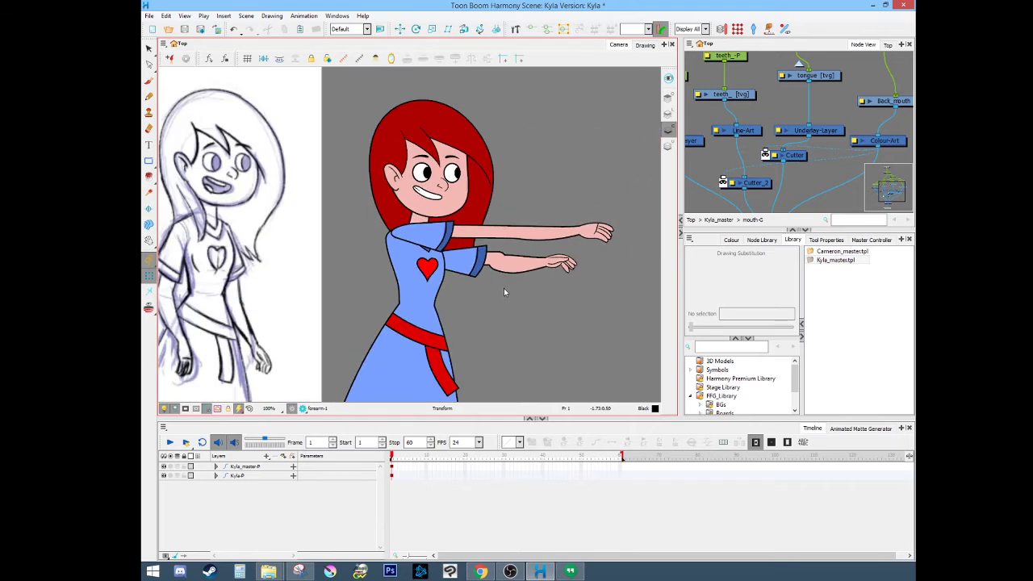
# Step: Undo the far arm's rotation and the near arm's stretch and rotation to restore both arms to their resting pose
pyautogui.hotkey('ctrl', 'z')
pyautogui.hotkey('ctrl', 'z')
pyautogui.hotkey('ctrl', 'z')
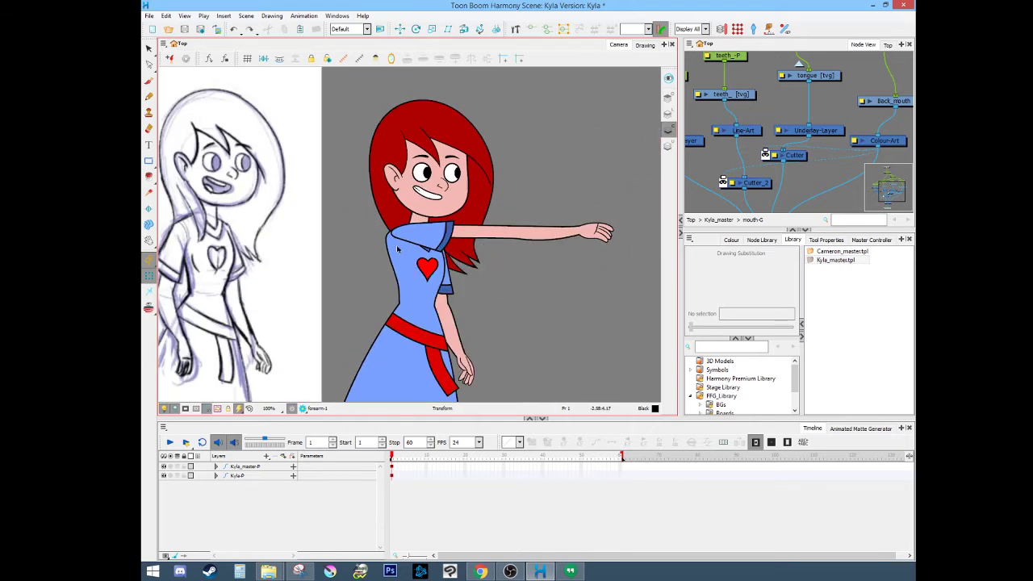
pyautogui.hotkey('ctrl', 'z')
pyautogui.hotkey('ctrl', 'z')
pyautogui.hotkey('ctrl', 'z')
pyautogui.hotkey('ctrl', 'z')
pyautogui.hotkey('ctrl', 'z')
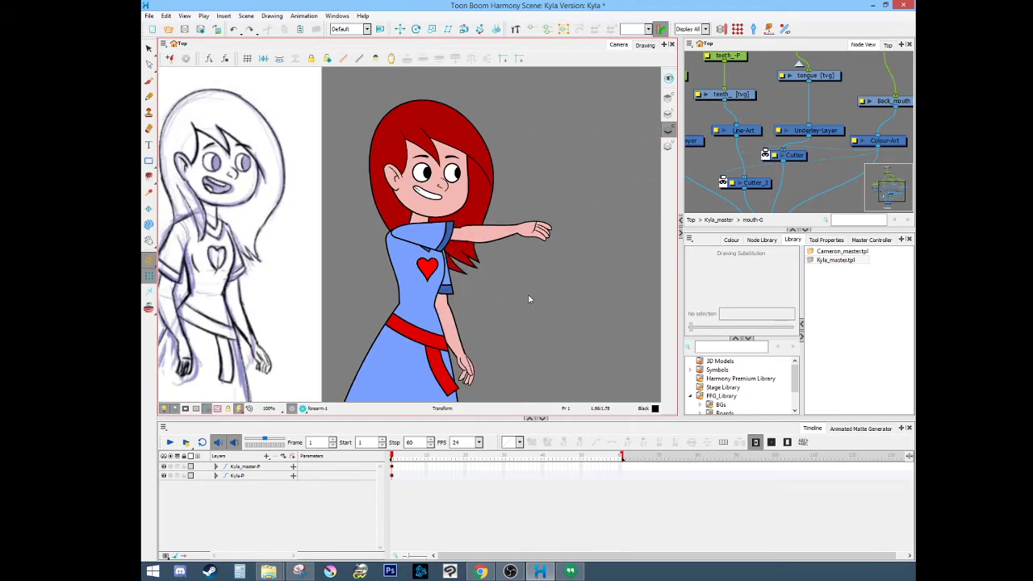
pyautogui.hotkey('ctrl', 'z')
pyautogui.hotkey('ctrl', 'z')
# Step: Select the far eye's fill drawing and switch its substitution to drawing 5
pyautogui.moveTo(519, 304); pyautogui.dragTo(574, 282)
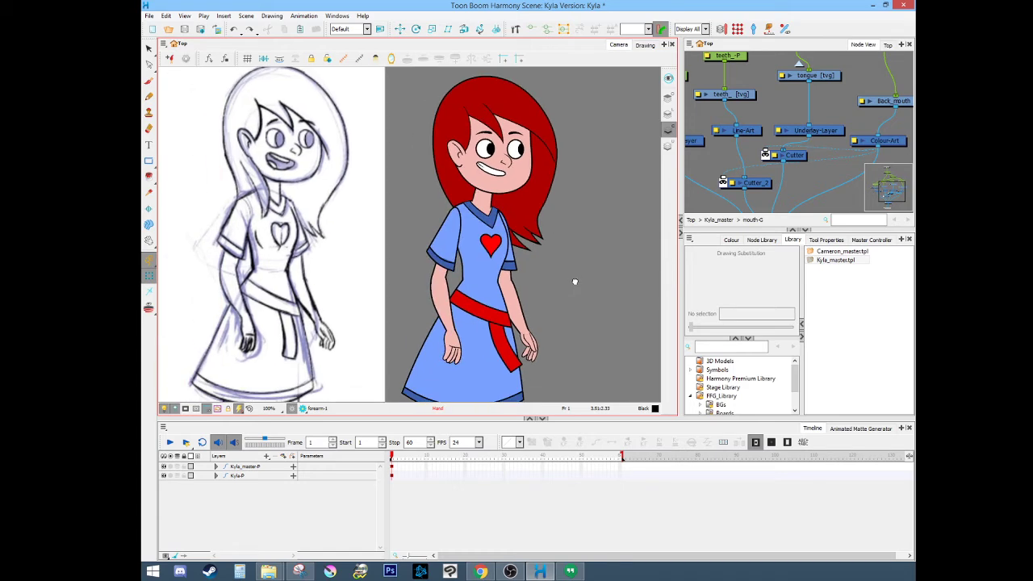
pyautogui.moveTo(518, 145); pyautogui.dragTo(528, 242)
pyautogui.scroll(5, 528, 242)
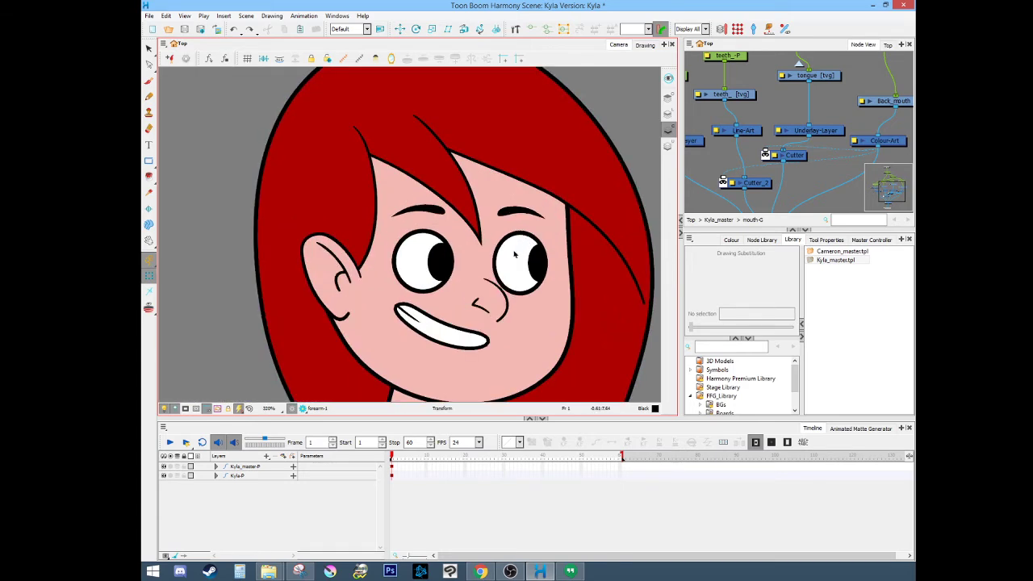
pyautogui.click(514, 254)
pyautogui.press(']')
pyautogui.press(']')
pyautogui.press(']')
pyautogui.press(']')
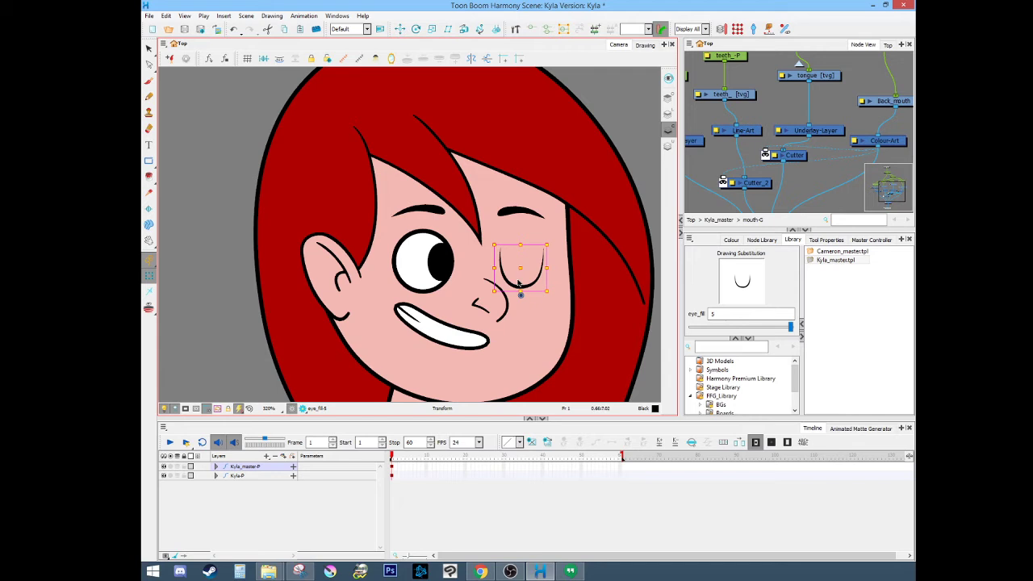
# Step: Flip back and forth through the far eye's drawing substitutions and return to drawing 1
pyautogui.press('[')
pyautogui.press('[')
pyautogui.press('[')
pyautogui.press('[')
pyautogui.press(']')
pyautogui.press(']')
pyautogui.press(']')
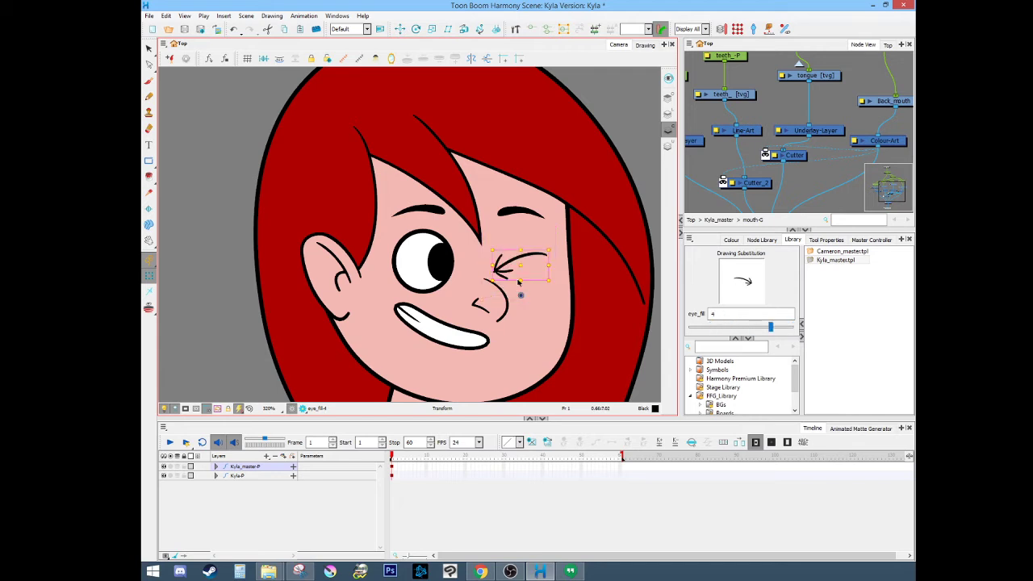
pyautogui.press(']')
pyautogui.press('[')
pyautogui.press('[')
pyautogui.press('[')
pyautogui.press('[')
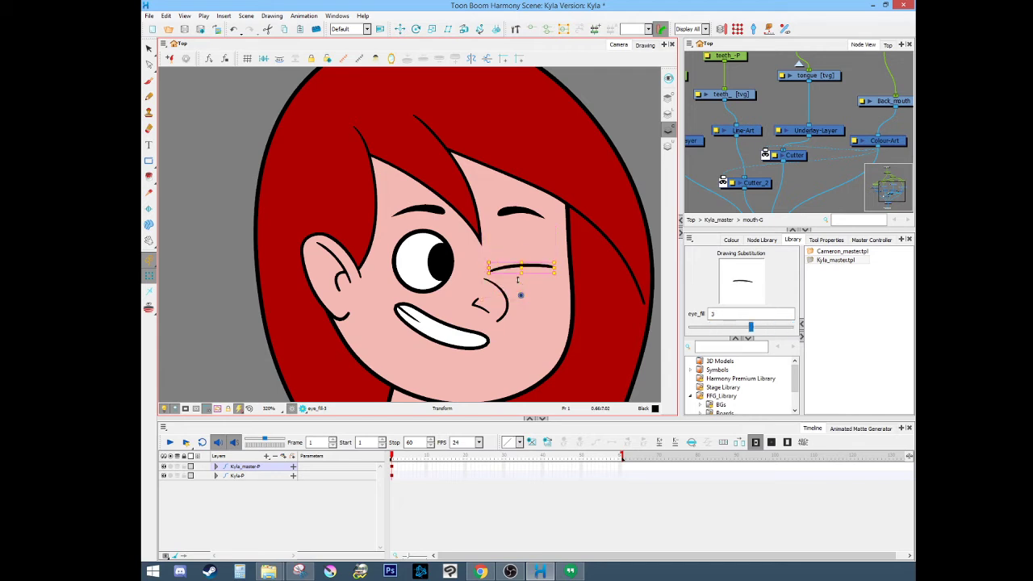
# Step: Move the far eye's pupil slightly upward inside the eye
pyautogui.click(535, 267)
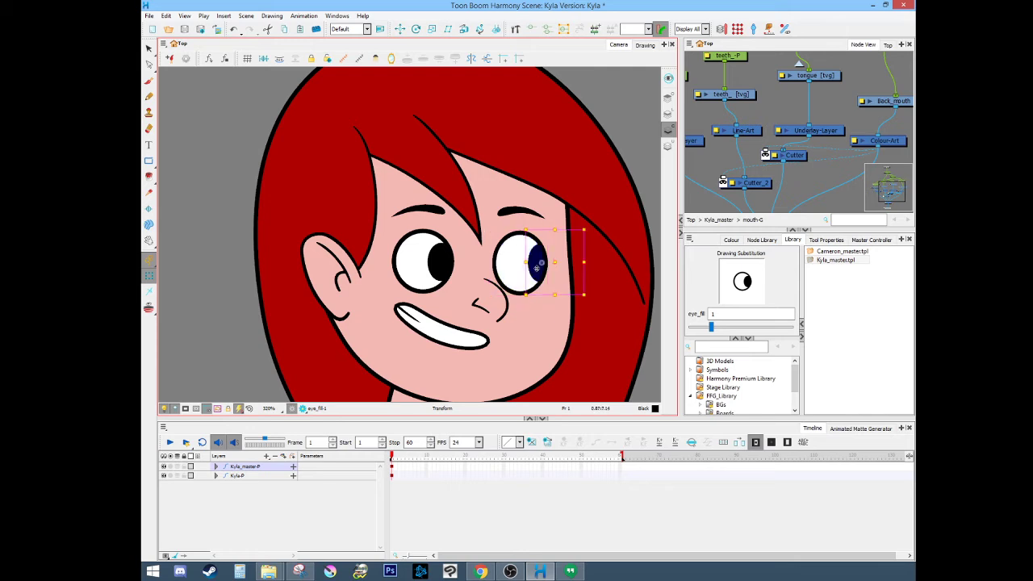
pyautogui.moveTo(539, 271)
pyautogui.mouseDown()
pyautogui.moveTo(522, 292)
pyautogui.moveTo(549, 248)
pyautogui.moveTo(521, 276)
pyautogui.moveTo(504, 258)
pyautogui.moveTo(536, 269)
pyautogui.moveTo(531, 251)
pyautogui.moveTo(547, 275)
pyautogui.moveTo(504, 248)
pyautogui.moveTo(536, 255)
pyautogui.moveTo(508, 260)
pyautogui.moveTo(525, 268)
pyautogui.moveTo(540, 264)
pyautogui.mouseUp()
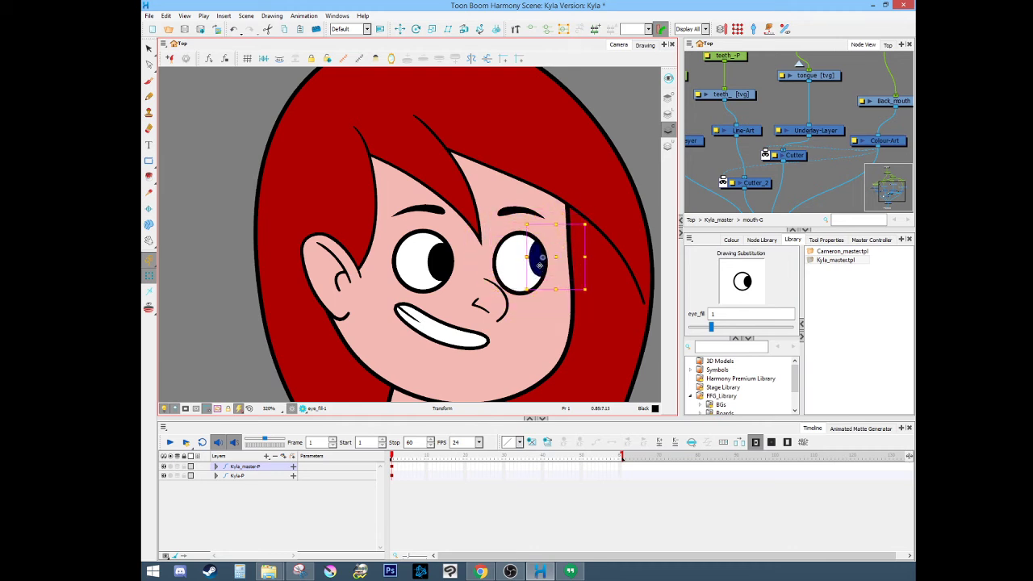
pyautogui.click(634, 148)
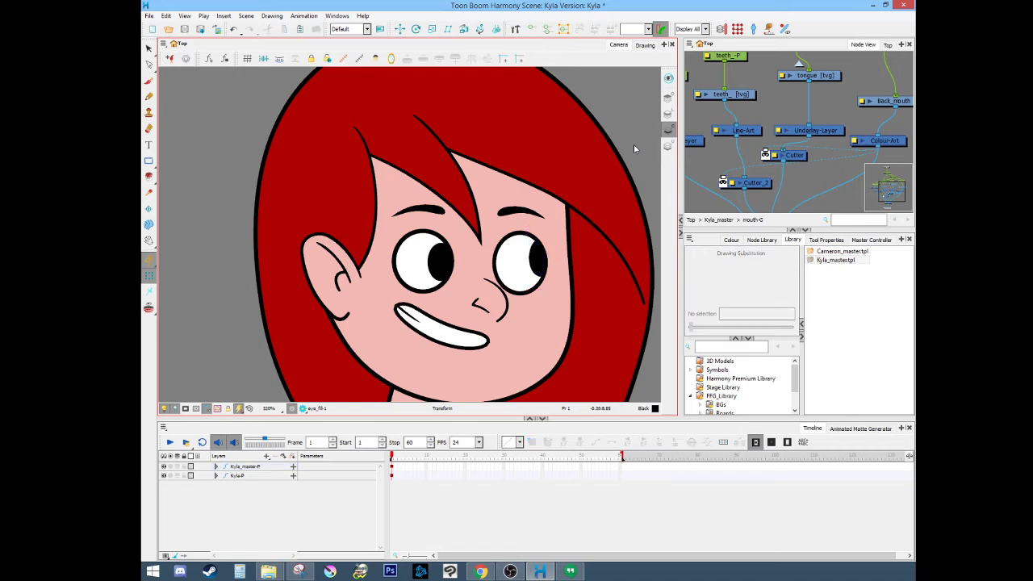
pyautogui.click(536, 270)
# Step: Show the far eyebrow's deformer and pull its points and handle into an angry S-curve overlapping the eye
pyautogui.click(517, 210)
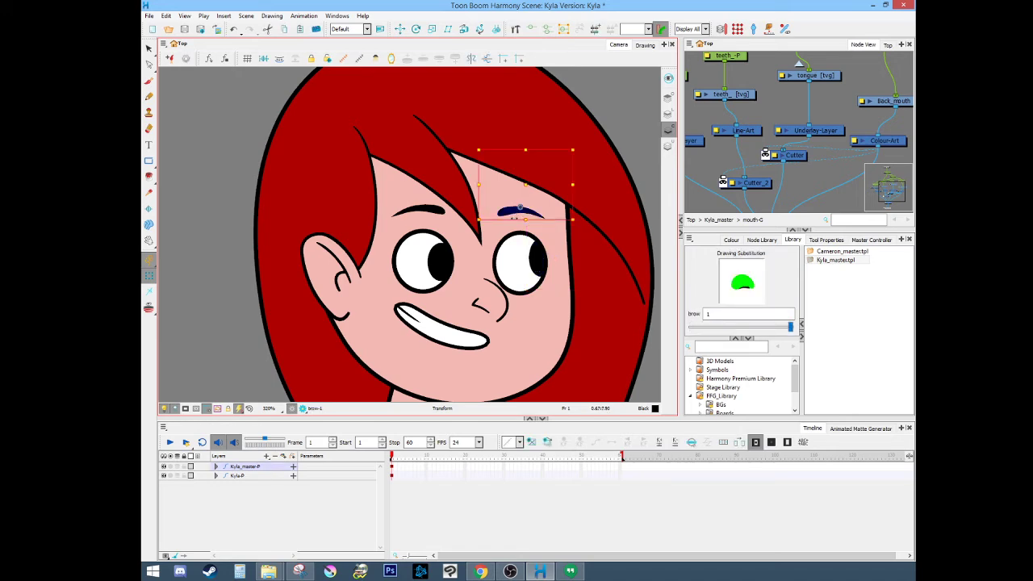
pyautogui.scroll(3, 514, 213)
pyautogui.scroll(-3, 517, 207)
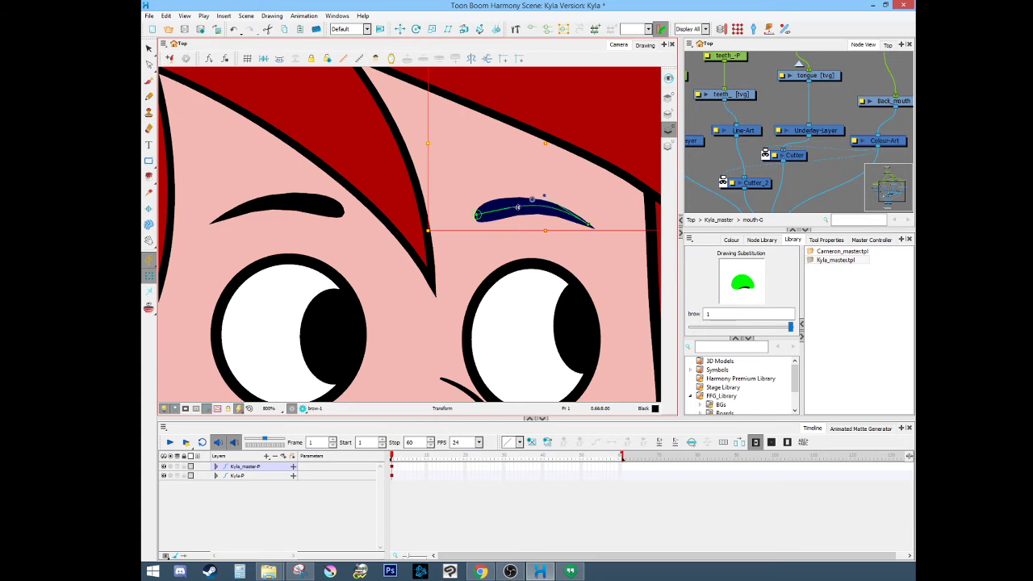
pyautogui.moveTo(528, 179)
pyautogui.mouseDown()
pyautogui.moveTo(526, 228)
pyautogui.moveTo(528, 181)
pyautogui.moveTo(520, 225)
pyautogui.moveTo(615, 189)
pyautogui.moveTo(609, 196)
pyautogui.mouseUp()
pyautogui.scroll(3, 542, 242)
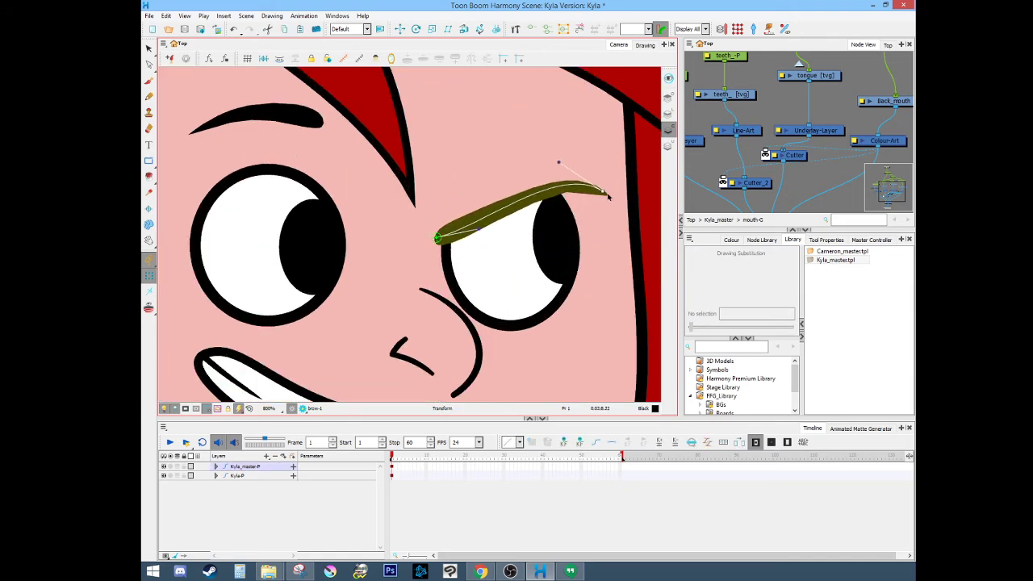
pyautogui.moveTo(480, 240); pyautogui.dragTo(480, 297)
pyautogui.moveTo(436, 239); pyautogui.dragTo(416, 251)
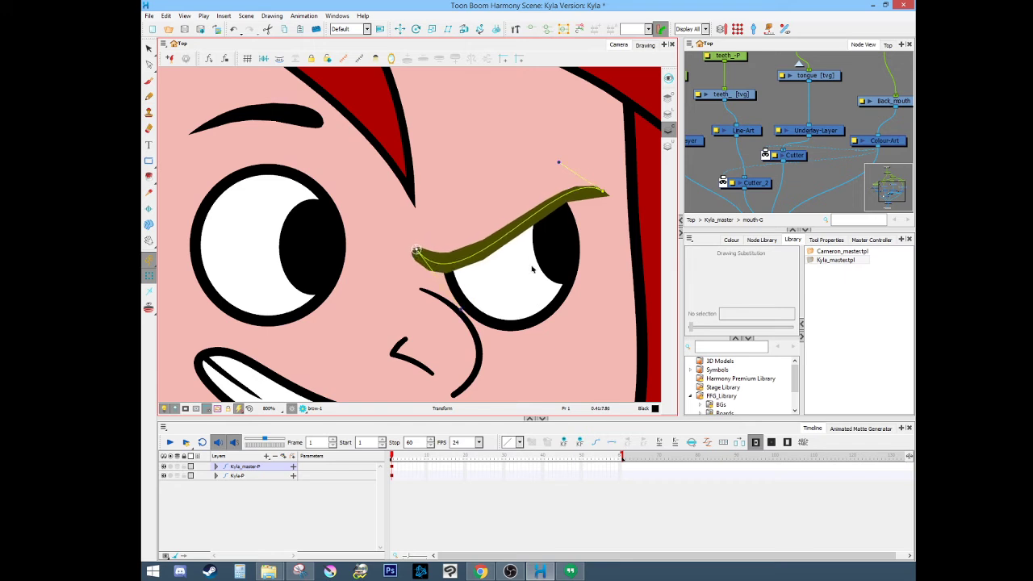
# Step: Locate the eyebrow's deformation in the node network, go up to the eye-G_1 group and select the brow_1 drawing
pyautogui.press('o')
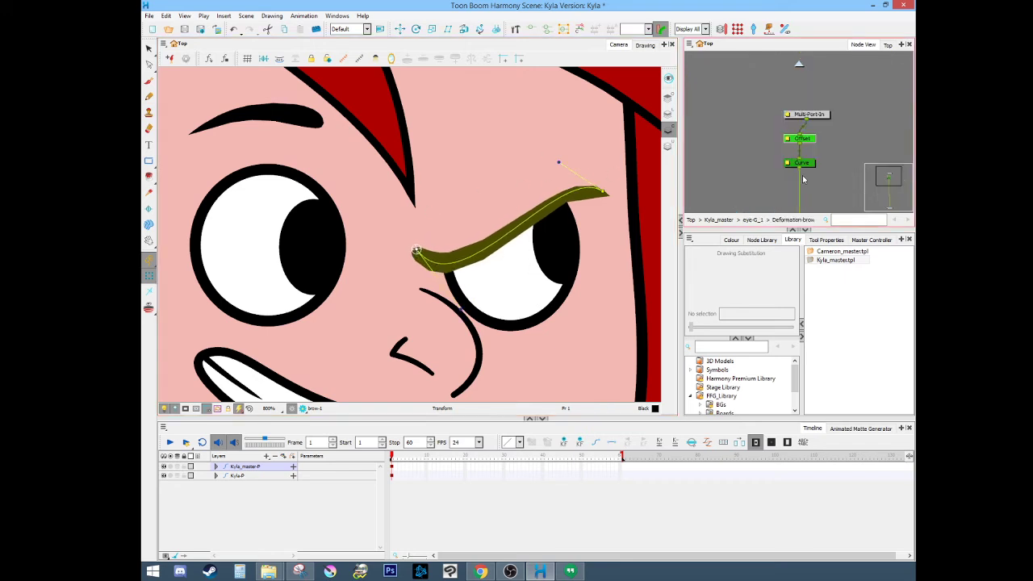
pyautogui.click(753, 220)
pyautogui.scroll(3, 781, 157)
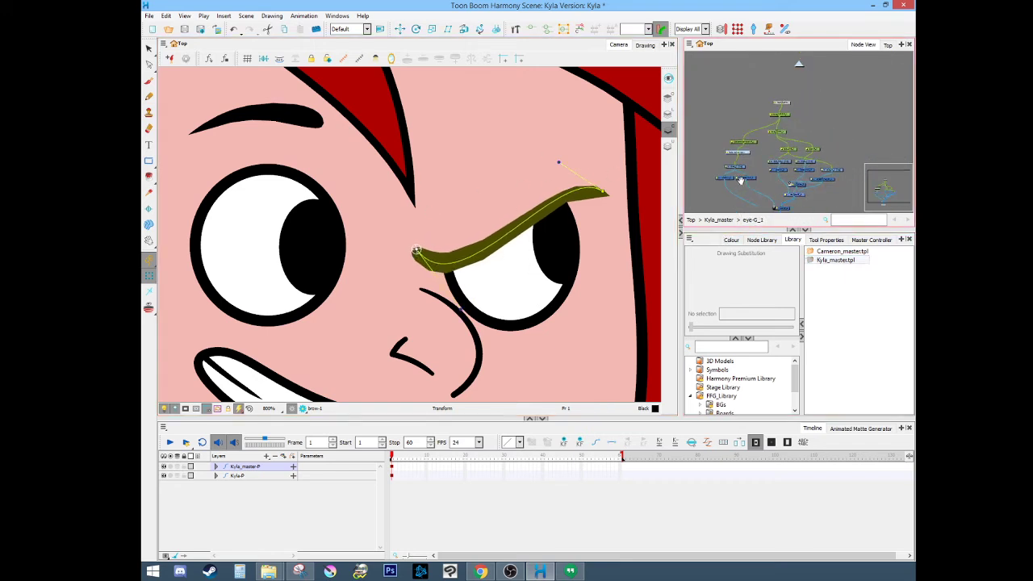
pyautogui.click(771, 160)
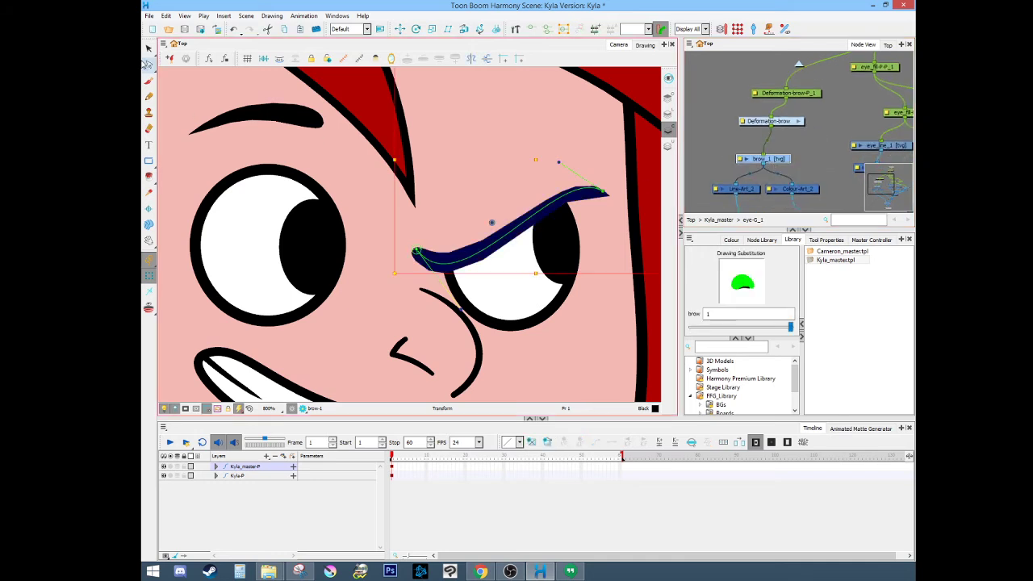
# Step: Inspect the green cutter patch in the far eyebrow's drawing and compare it with the transformed result
pyautogui.click(149, 50)
pyautogui.scroll(-1, 499, 176)
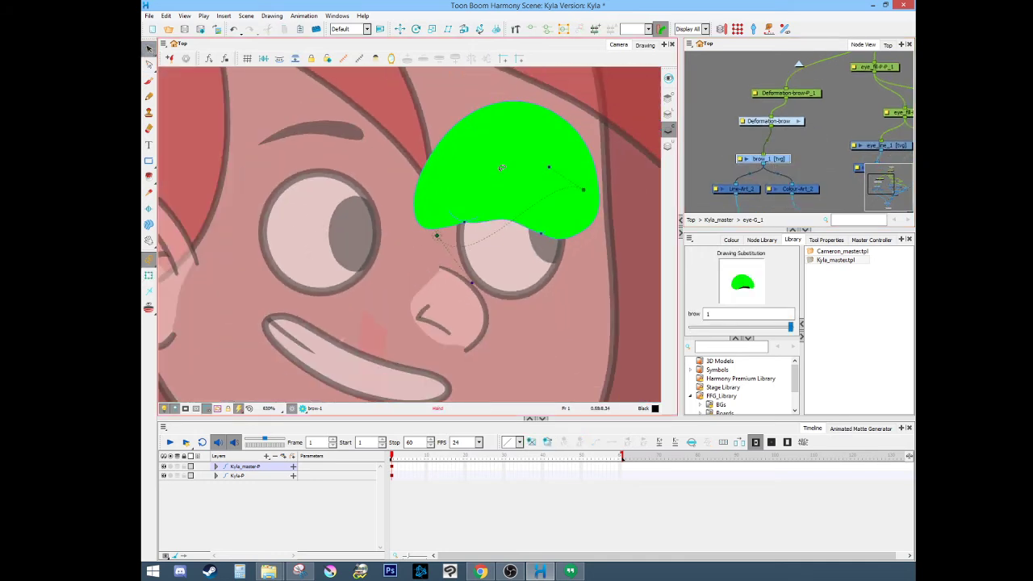
pyautogui.click(514, 167)
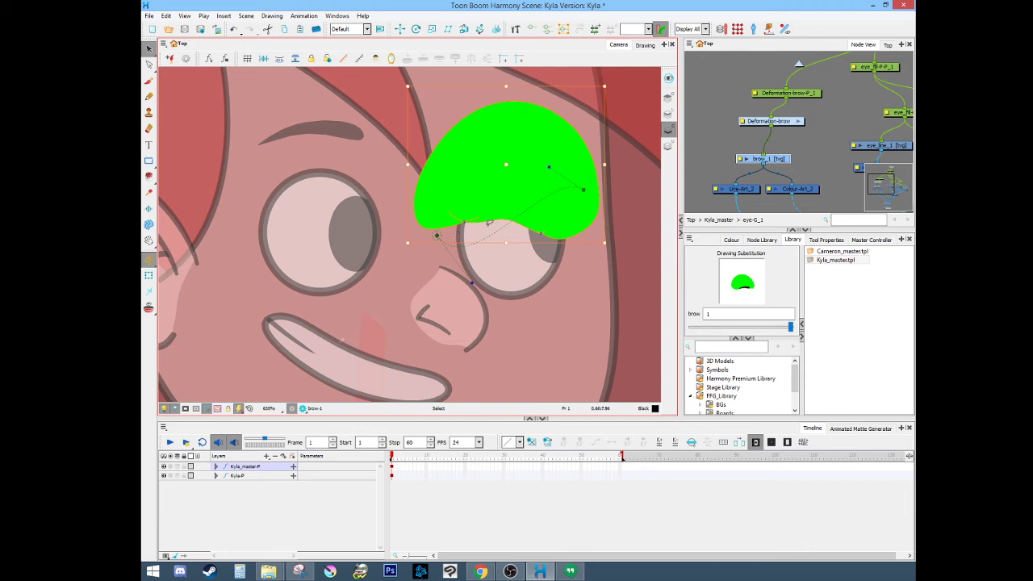
pyautogui.click(150, 276)
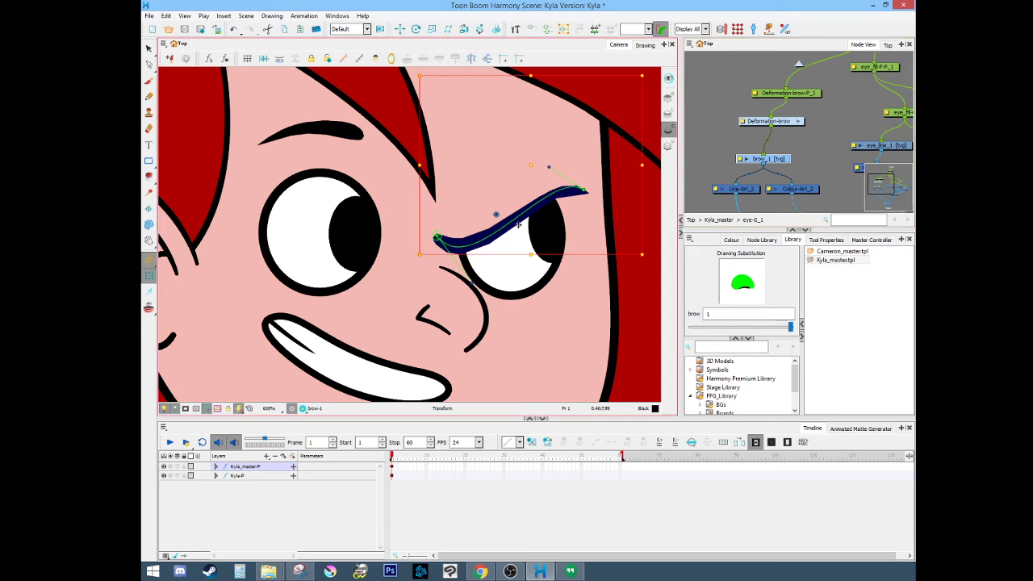
# Step: Delete the green patch from the eyebrow drawing and view how the eye renders without the cutter shape
pyautogui.hotkey('alt', 's')
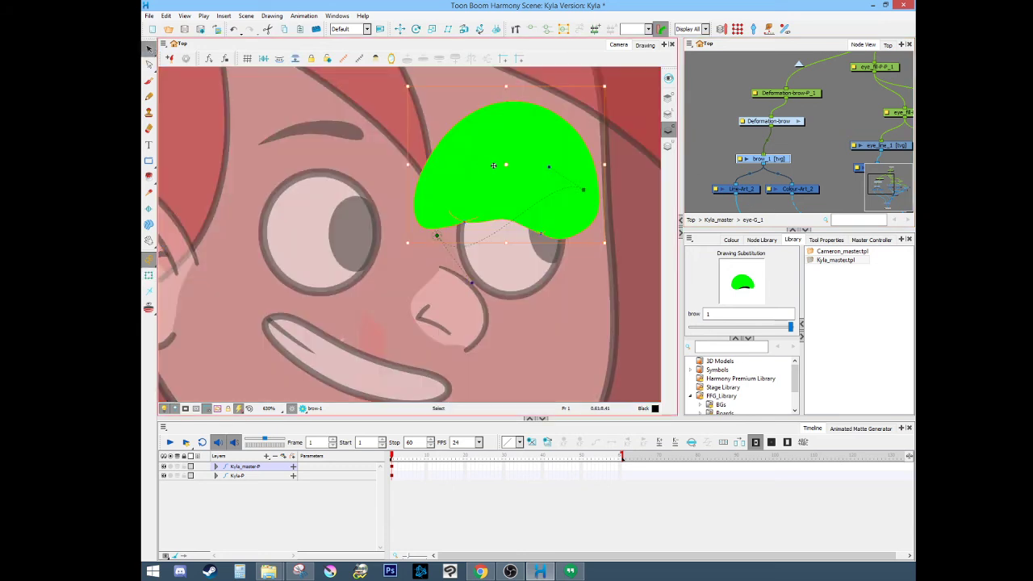
pyautogui.press('Delete')
pyautogui.click(147, 263)
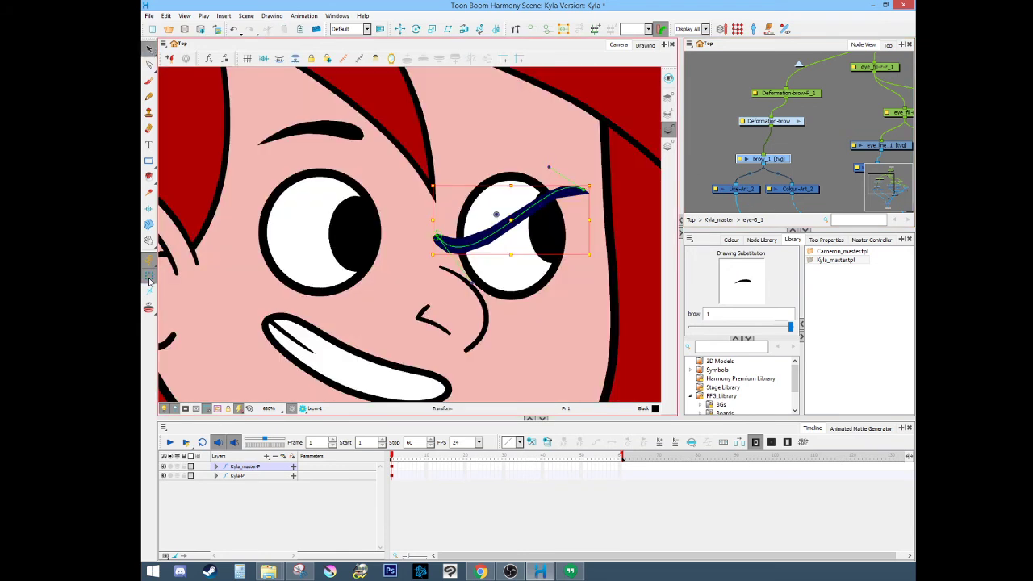
pyautogui.click(706, 156)
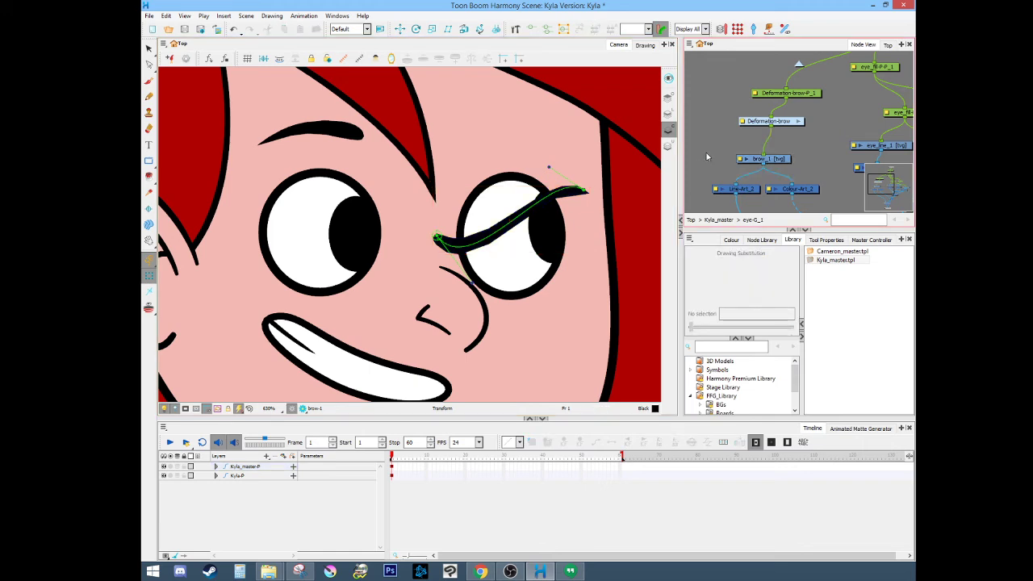
# Step: Undo the green patch deletion and the far eyebrow's deformation
pyautogui.scroll(-3, 538, 220)
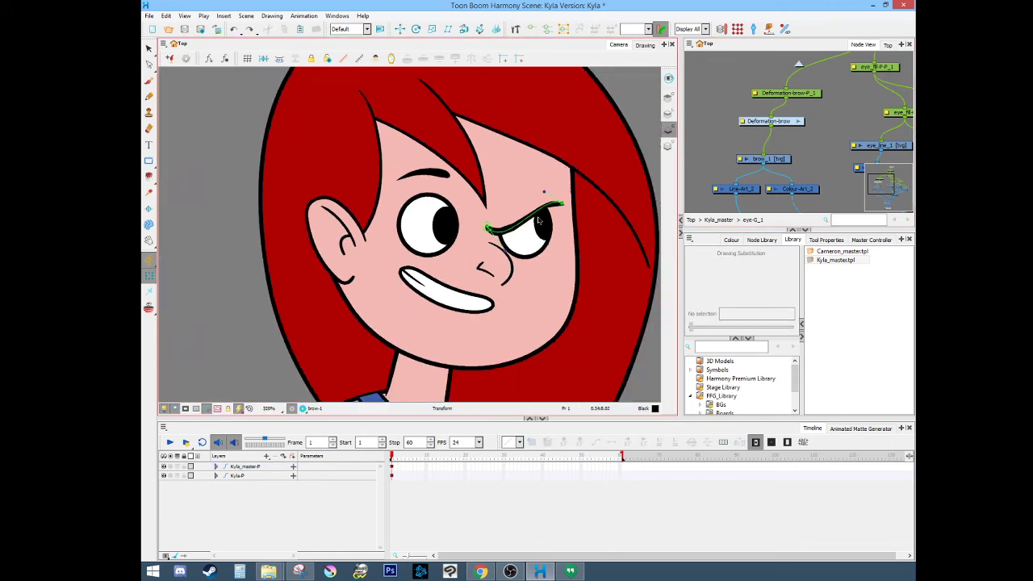
pyautogui.scroll(-2, 538, 220)
pyautogui.scroll(-3, 508, 242)
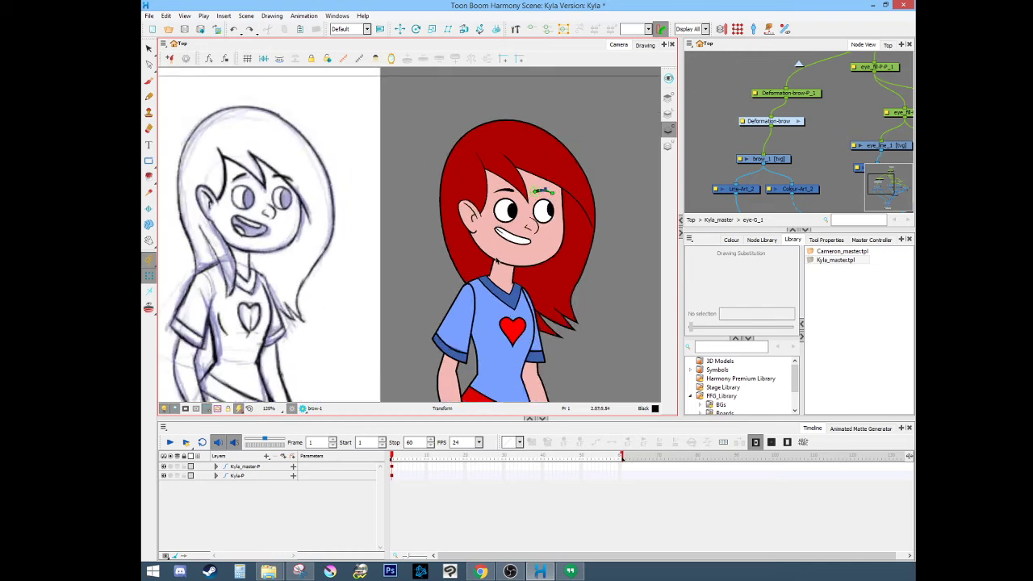
pyautogui.scroll(3, 498, 255)
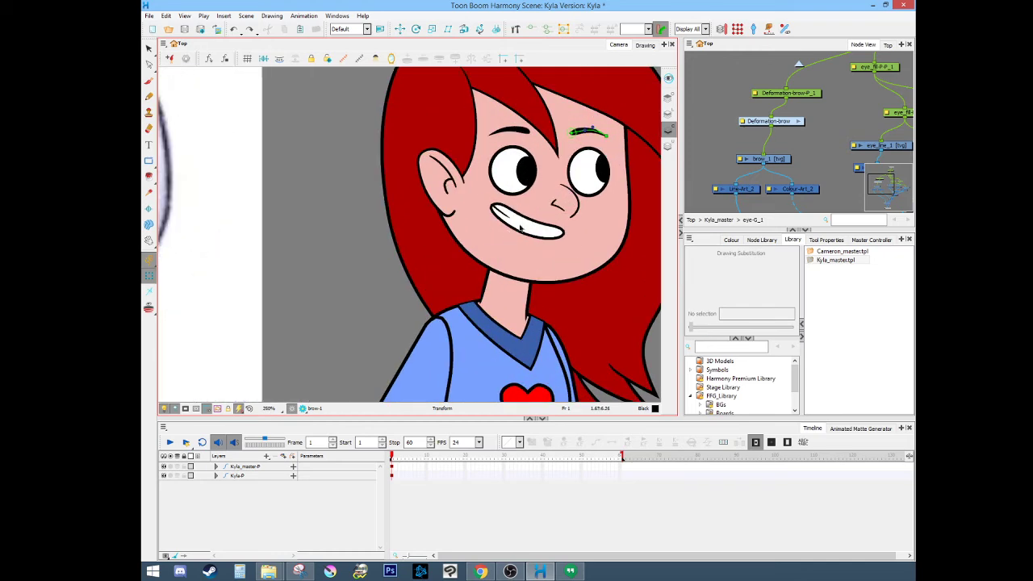
# Step: Select the back hair drawing and extend the selection to the whole hair through its parent peg
pyautogui.click(521, 228)
pyautogui.click(454, 280)
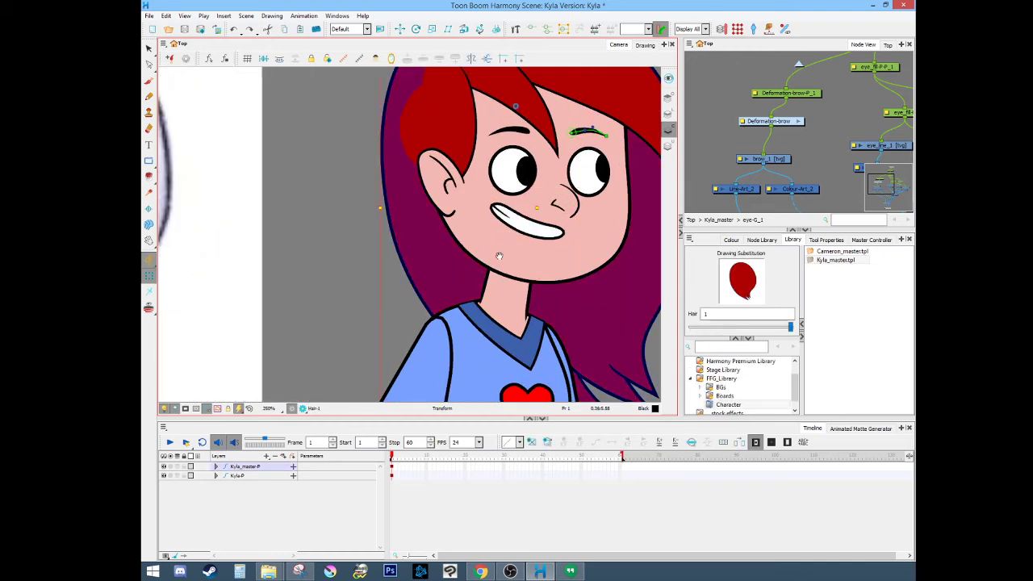
pyautogui.moveTo(554, 224); pyautogui.dragTo(479, 242)
pyautogui.press('b')
pyautogui.scroll(-3, 479, 242)
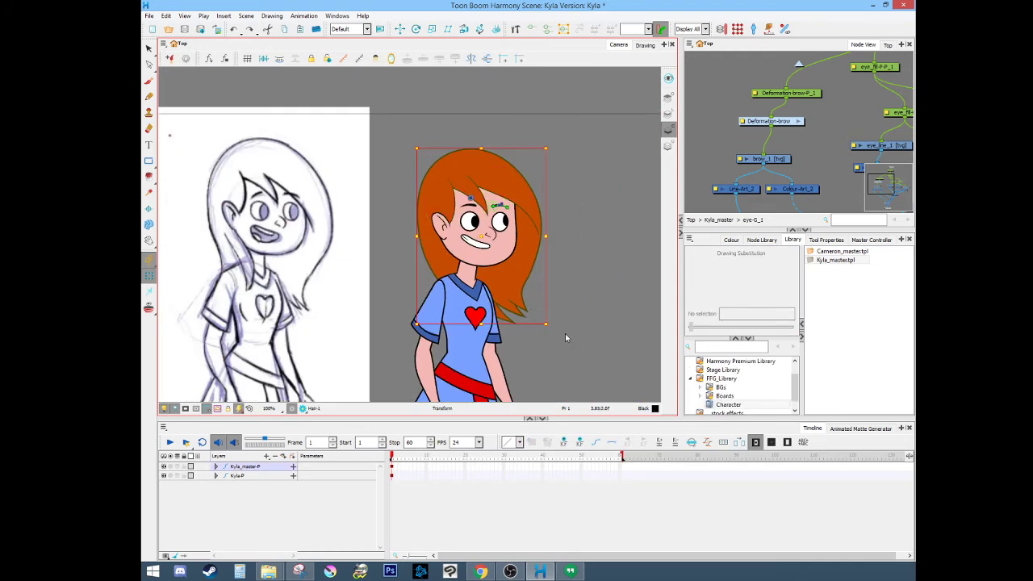
# Step: Try transforming the whole hair from its lower corner and moving it off the head, undoing each change
pyautogui.moveTo(548, 329)
pyautogui.mouseDown()
pyautogui.moveTo(560, 321)
pyautogui.moveTo(536, 330)
pyautogui.mouseUp()
pyautogui.hotkey('ctrl', 'z')
pyautogui.moveTo(505, 270); pyautogui.dragTo(633, 232)
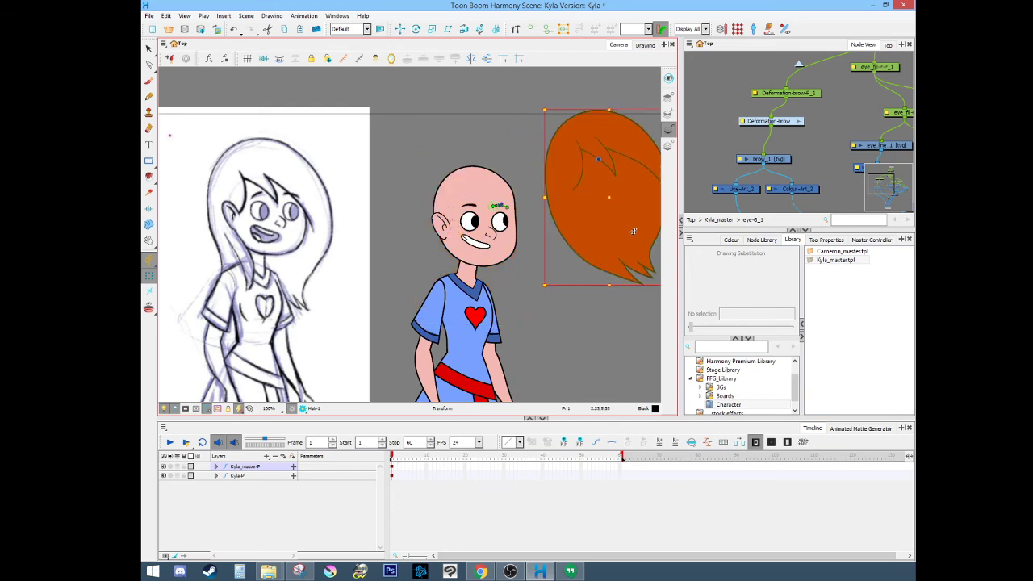
pyautogui.hotkey('ctrl', 'z')
pyautogui.scroll(3, 461, 226)
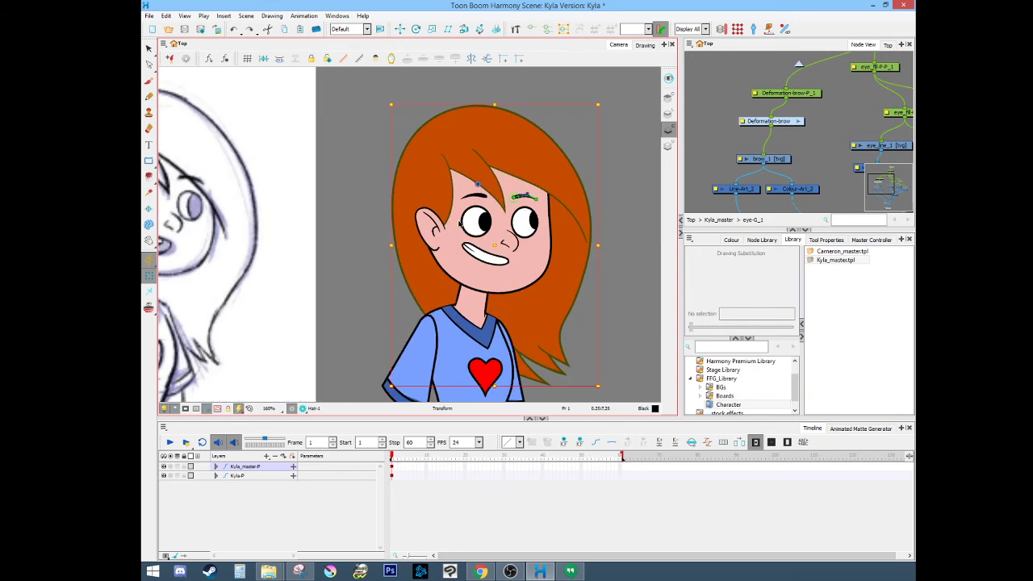
# Step: Select the side, fringe, bang and back hair pieces individually and display the deformation controls of the pieces that have them
pyautogui.click(357, 243)
pyautogui.click(438, 192)
pyautogui.moveTo(482, 187); pyautogui.dragTo(452, 231)
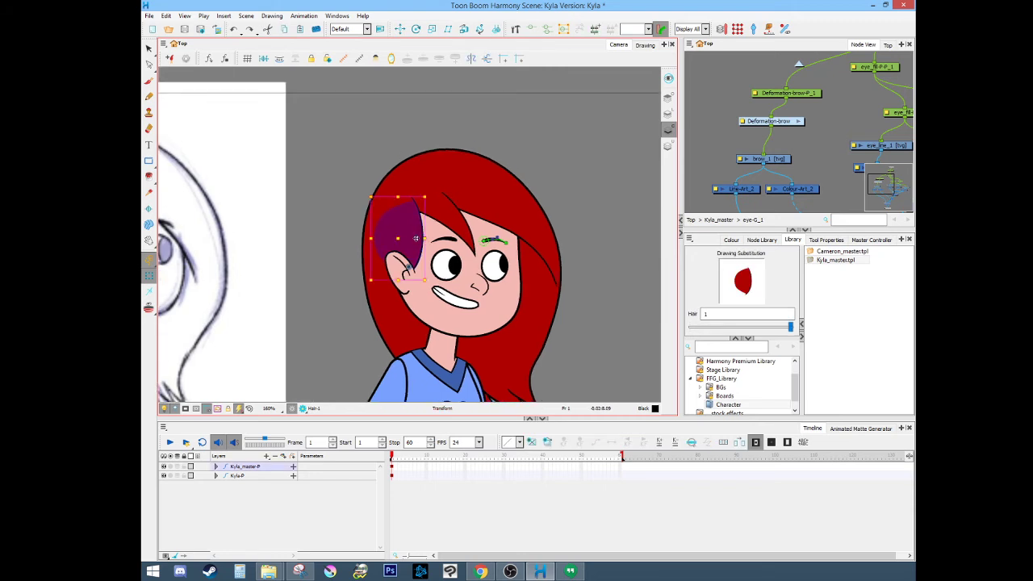
pyautogui.click(458, 218)
pyautogui.click(499, 218)
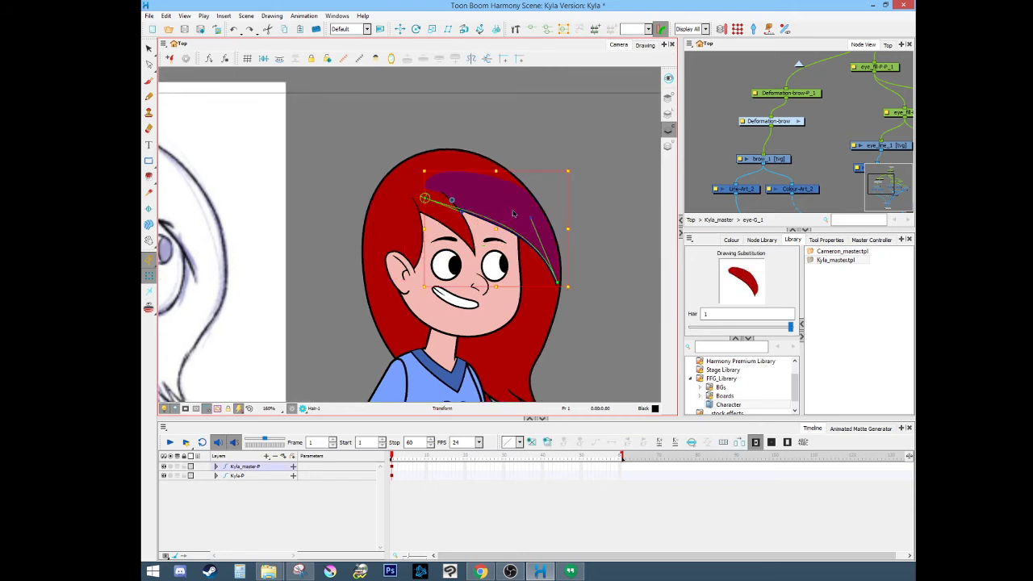
pyautogui.press('Escape')
pyautogui.click(458, 233)
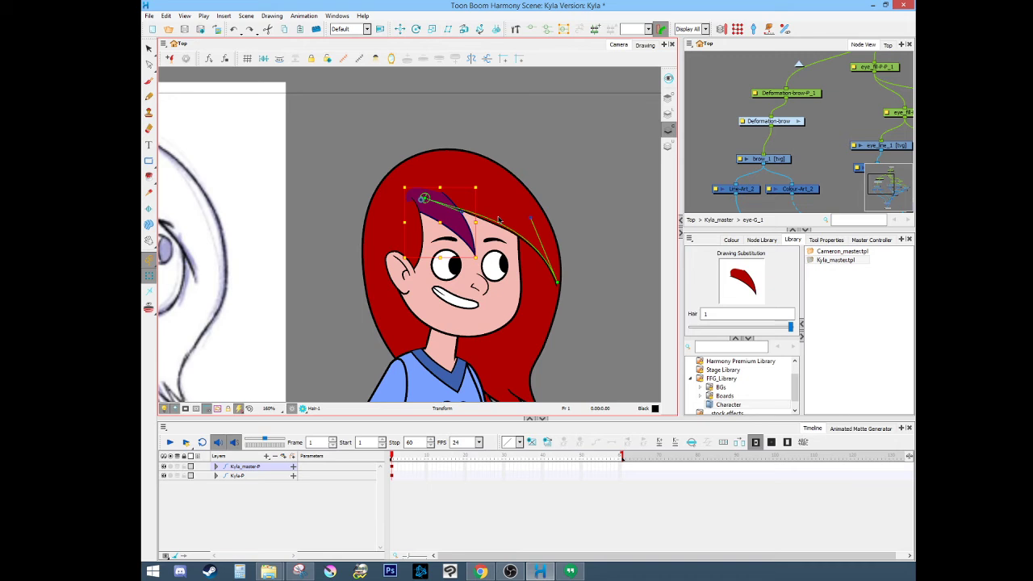
pyautogui.click(540, 284)
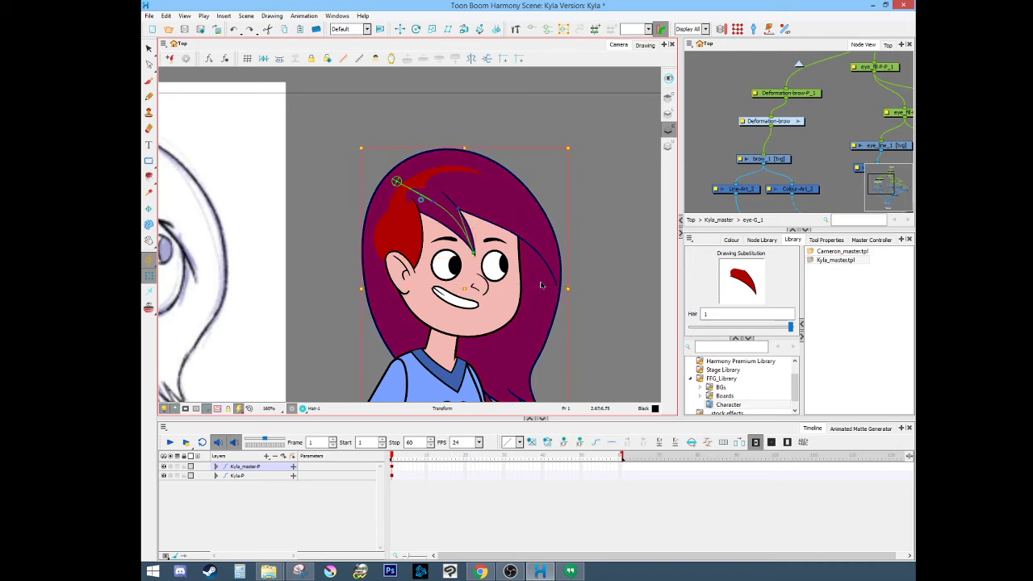
pyautogui.click(592, 256)
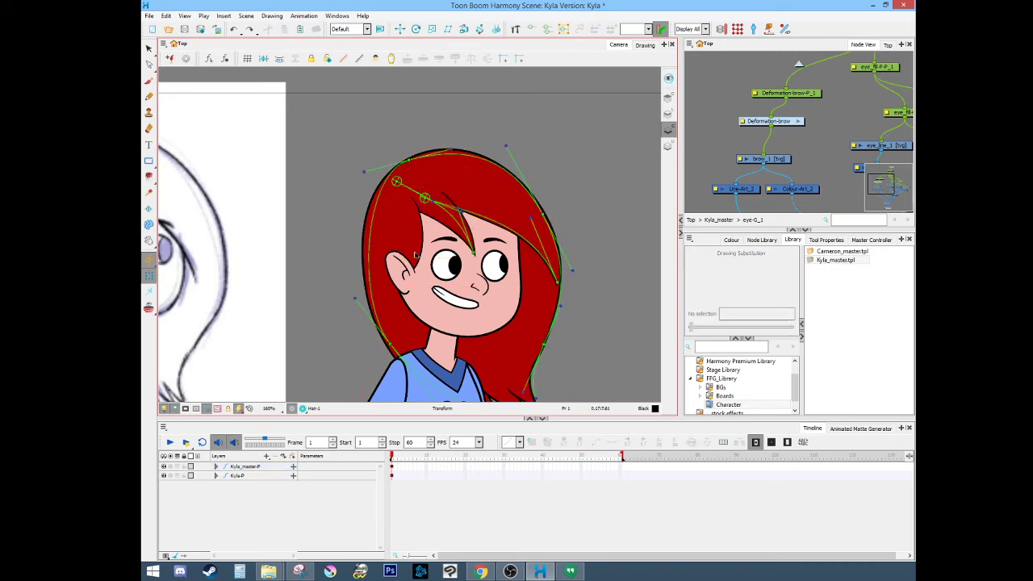
pyautogui.click(398, 232)
pyautogui.moveTo(397, 197); pyautogui.dragTo(400, 200)
pyautogui.click(609, 220)
# Step: Try bending the pointed bang across the forehead by moving its deformer's end point and curve handle
pyautogui.click(437, 227)
pyautogui.click(451, 228)
pyautogui.scroll(4, 451, 243)
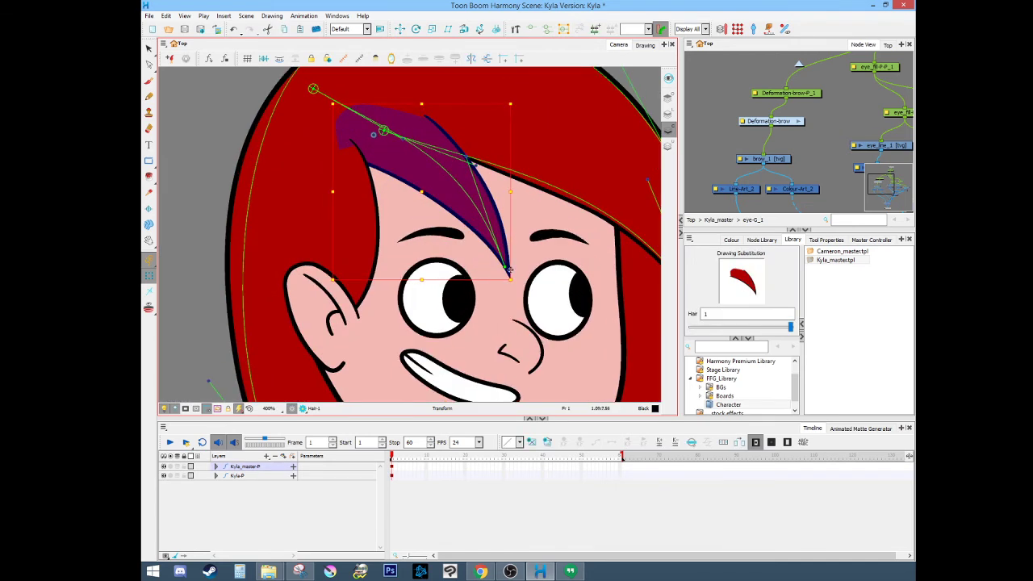
pyautogui.click(647, 104)
pyautogui.moveTo(506, 268); pyautogui.dragTo(540, 257)
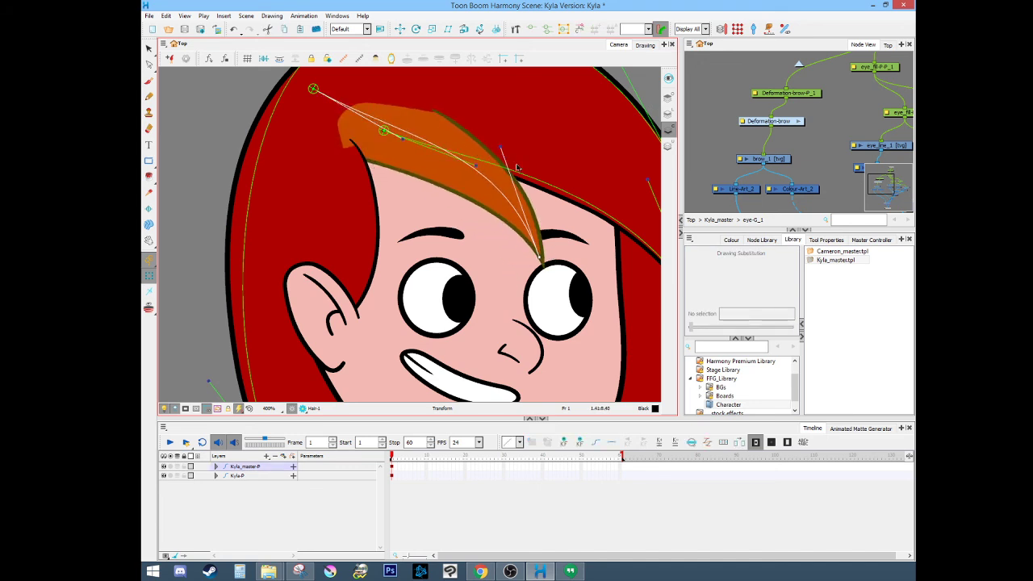
pyautogui.moveTo(501, 147); pyautogui.dragTo(465, 227)
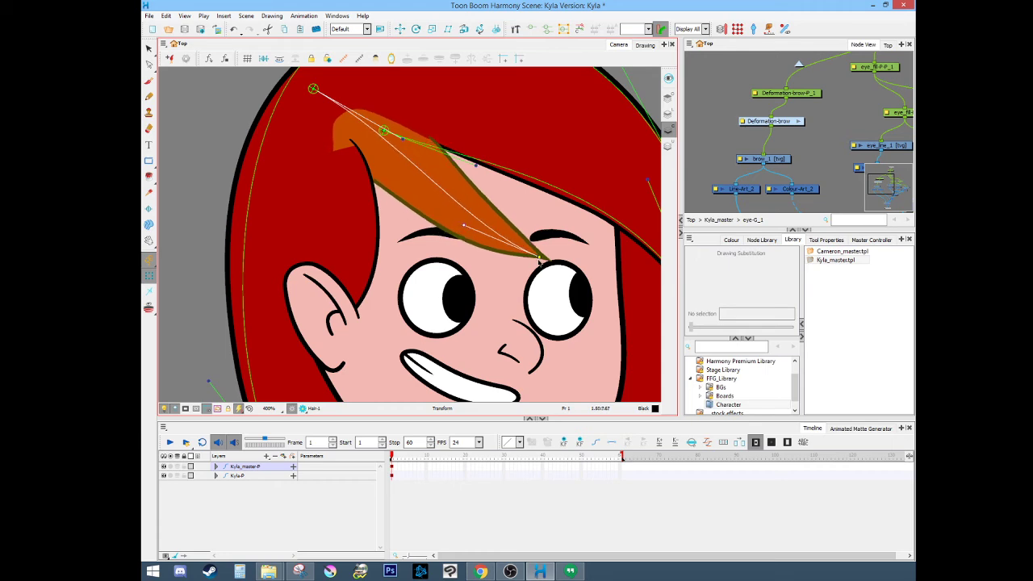
pyautogui.moveTo(539, 259); pyautogui.dragTo(558, 228)
pyautogui.scroll(-5, 557, 187)
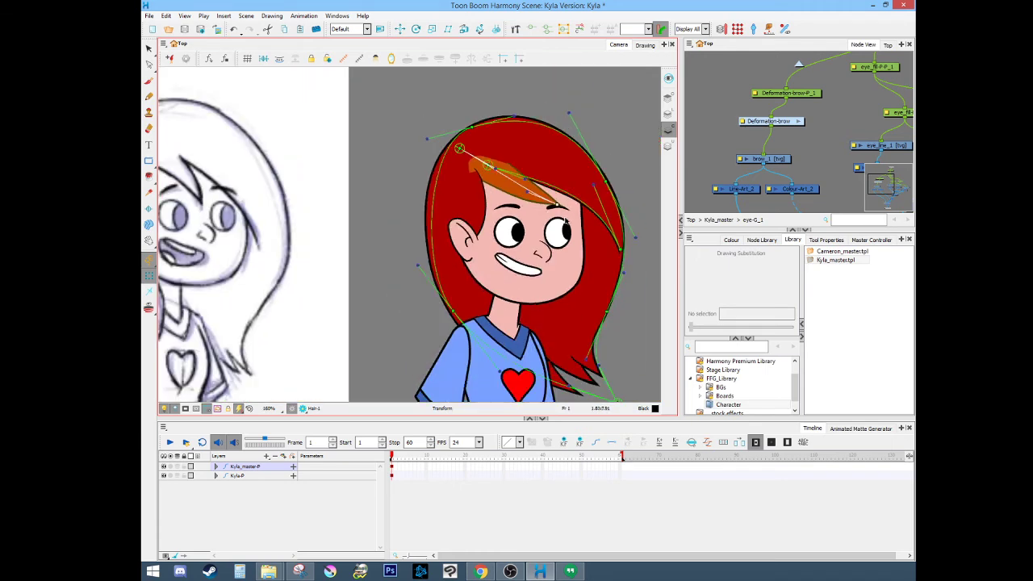
# Step: Try pulling the fringe's deformer tip inward and moving the whole fringe piece slightly up toward the crown
pyautogui.moveTo(570, 193); pyautogui.dragTo(471, 172)
pyautogui.click(484, 180)
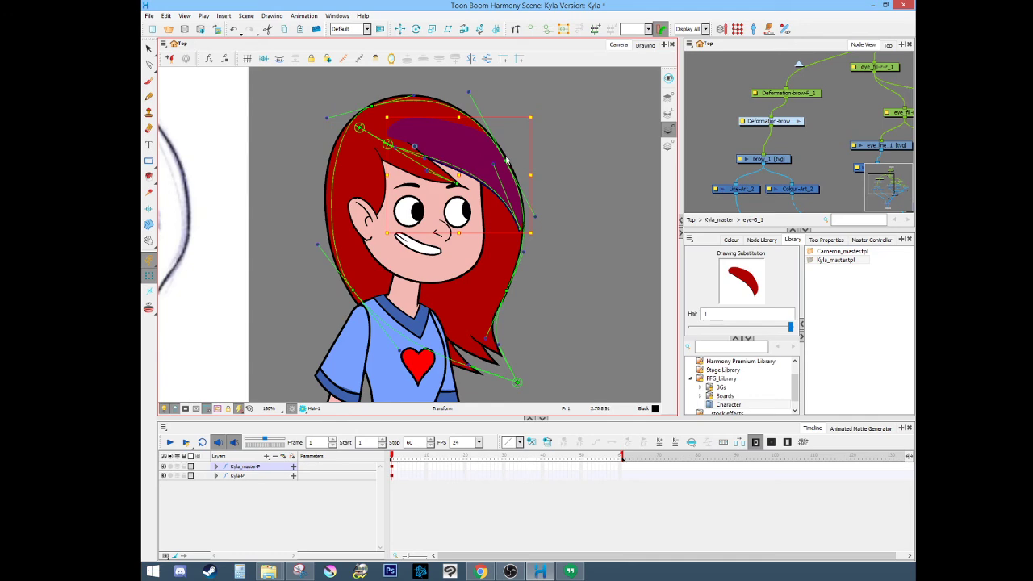
pyautogui.scroll(5, 494, 165)
pyautogui.scroll(-4, 454, 175)
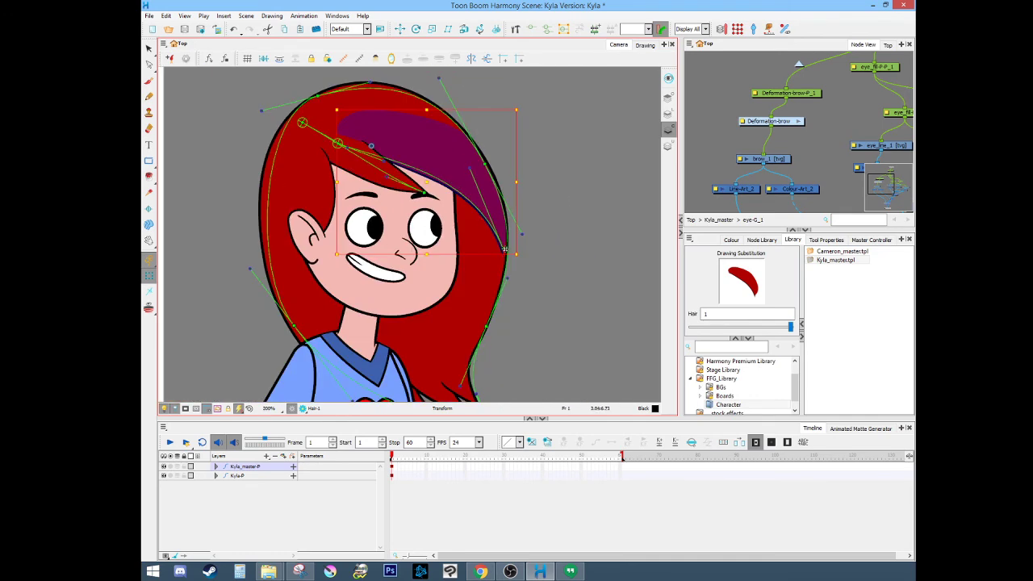
pyautogui.moveTo(504, 248); pyautogui.dragTo(480, 258)
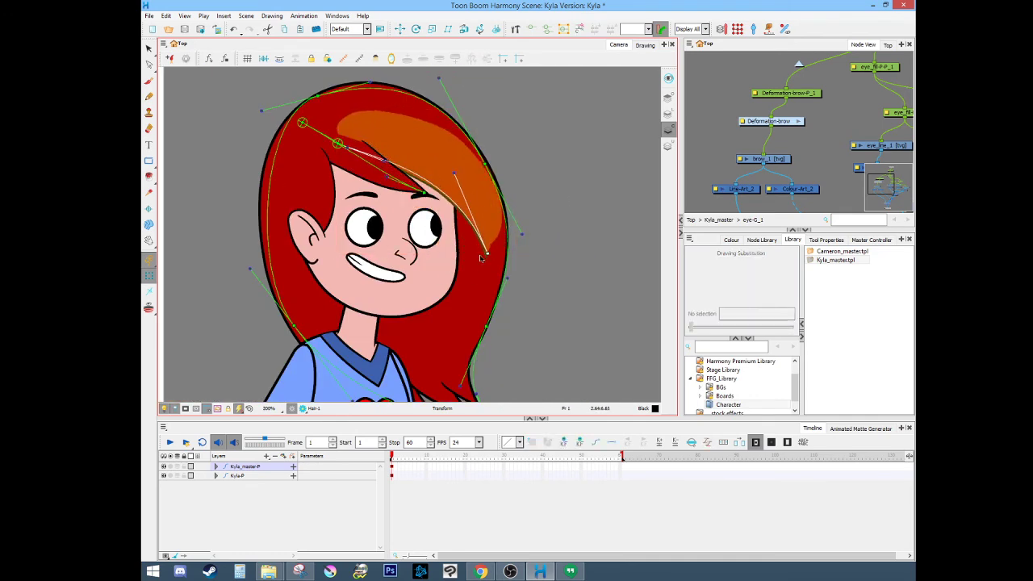
pyautogui.click(486, 201)
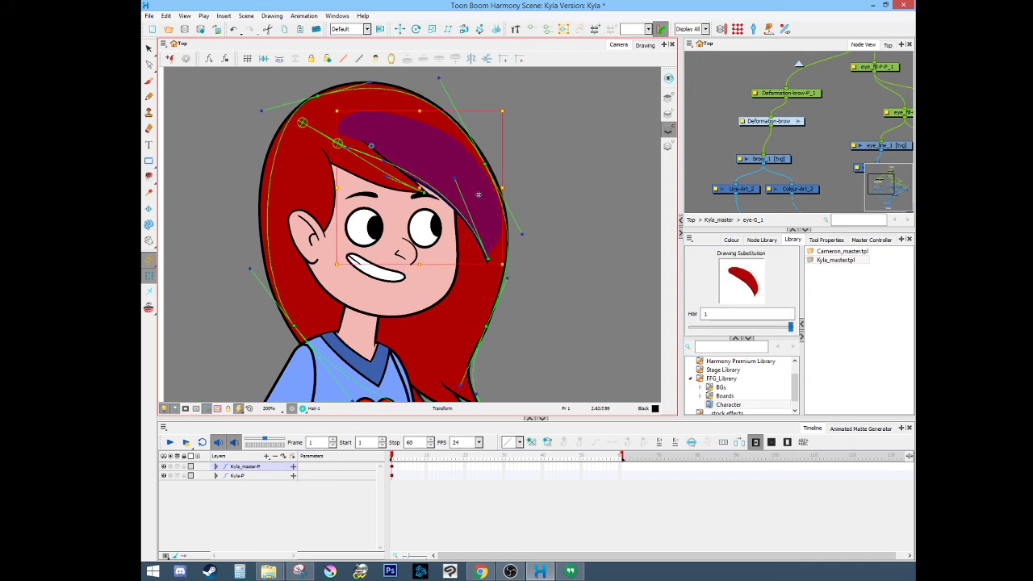
pyautogui.moveTo(473, 184)
pyautogui.mouseDown()
pyautogui.moveTo(526, 139)
pyautogui.moveTo(484, 185)
pyautogui.moveTo(508, 151)
pyautogui.moveTo(463, 179)
pyautogui.mouseUp()
pyautogui.click(540, 163)
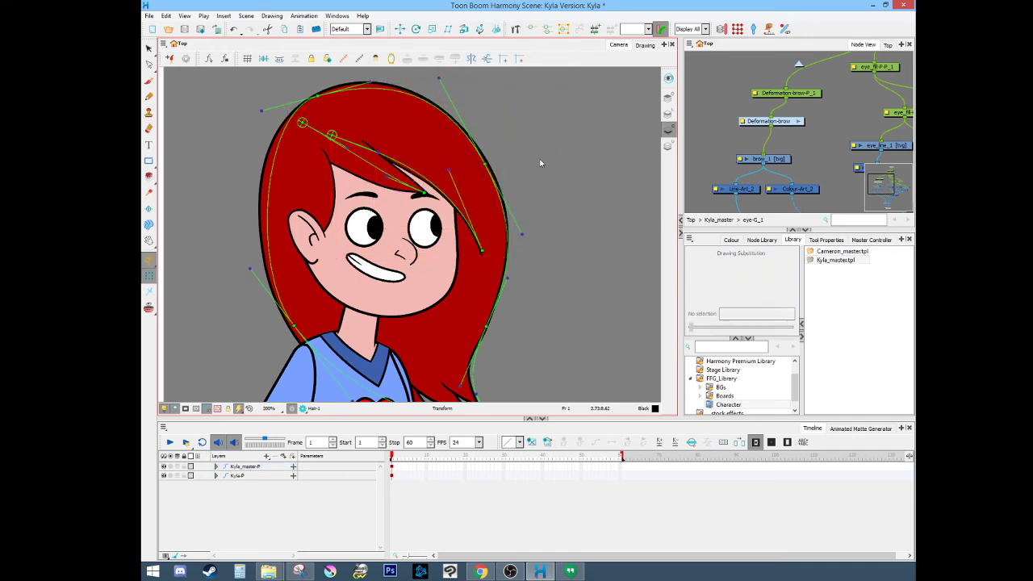
# Step: Try reshaping the back hair by moving its deformer points on both sides and the one at the lower tips
pyautogui.click(456, 342)
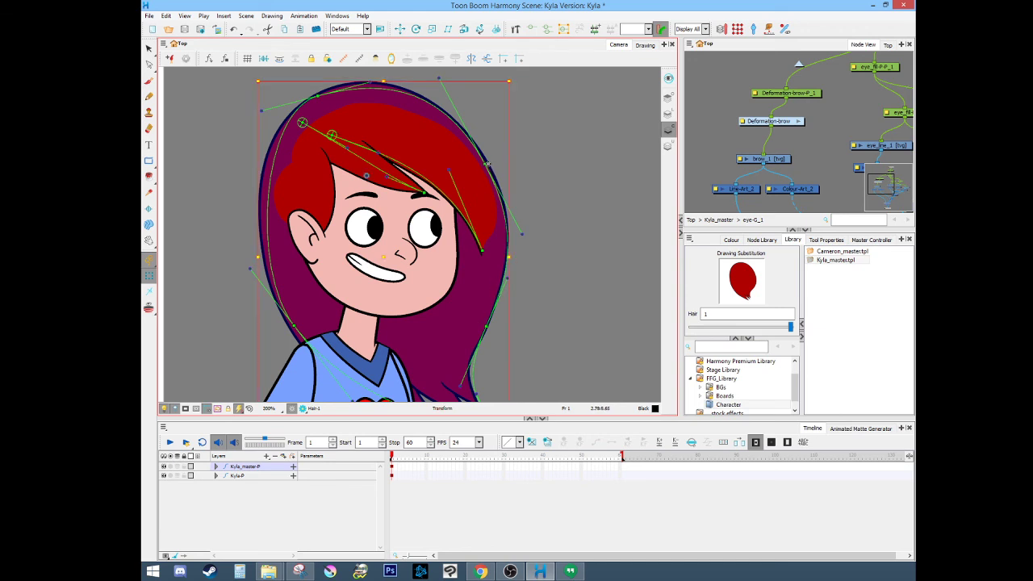
pyautogui.moveTo(488, 164)
pyautogui.mouseDown()
pyautogui.moveTo(558, 136)
pyautogui.moveTo(498, 106)
pyautogui.moveTo(564, 148)
pyautogui.moveTo(414, 162)
pyautogui.moveTo(479, 135)
pyautogui.moveTo(508, 161)
pyautogui.mouseUp()
pyautogui.moveTo(507, 306); pyautogui.dragTo(588, 183)
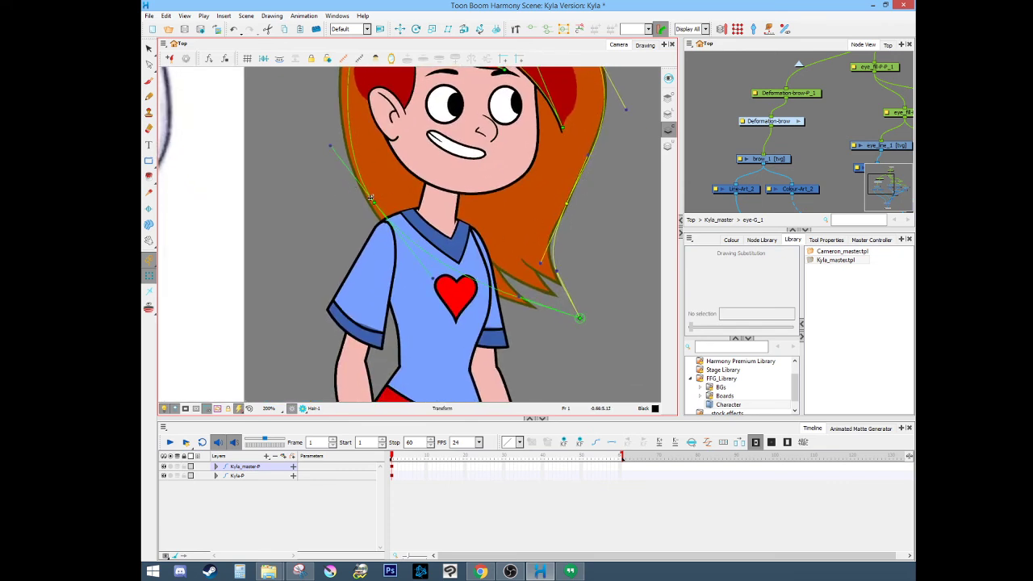
pyautogui.moveTo(374, 186); pyautogui.dragTo(477, 267)
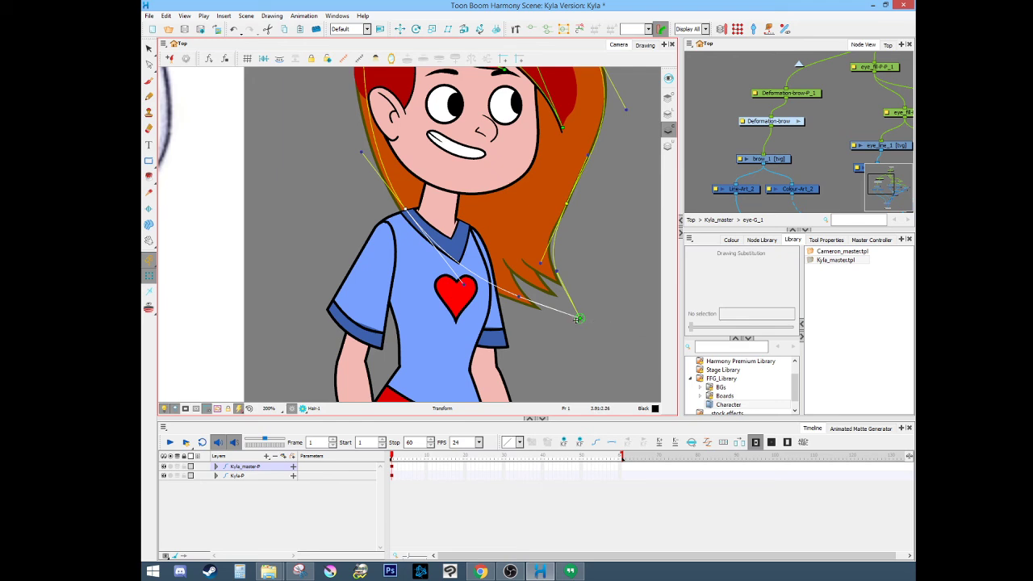
pyautogui.moveTo(581, 317)
pyautogui.mouseDown()
pyautogui.moveTo(547, 334)
pyautogui.moveTo(569, 303)
pyautogui.moveTo(592, 323)
pyautogui.moveTo(588, 312)
pyautogui.mouseUp()
# Step: Restore the hair pieces to their original shapes and reselect the front fringe
pyautogui.click(614, 240)
pyautogui.press('1')
pyautogui.press('1')
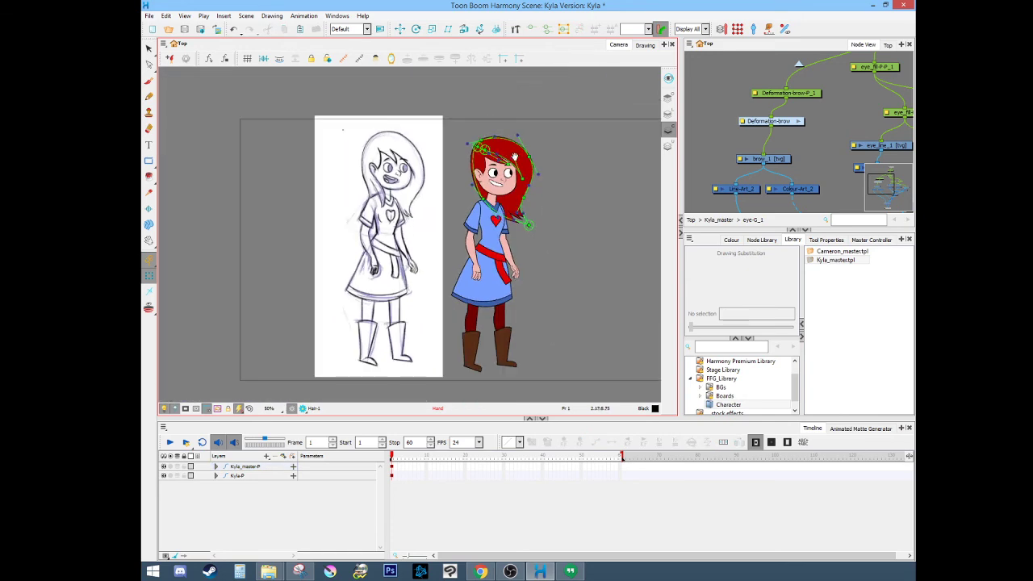
pyautogui.moveTo(503, 156); pyautogui.dragTo(500, 211)
pyautogui.scroll(2, 500, 210)
pyautogui.click(526, 212)
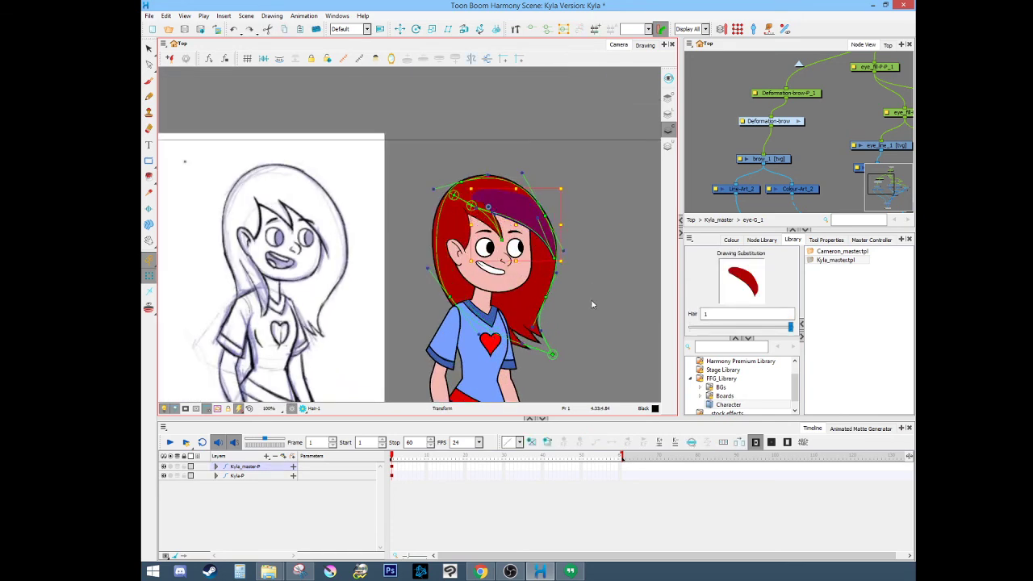
# Step: Select the lower leg drawing above the far boot, then clear the selection
pyautogui.scroll(-3, 592, 304)
pyautogui.scroll(3, 592, 304)
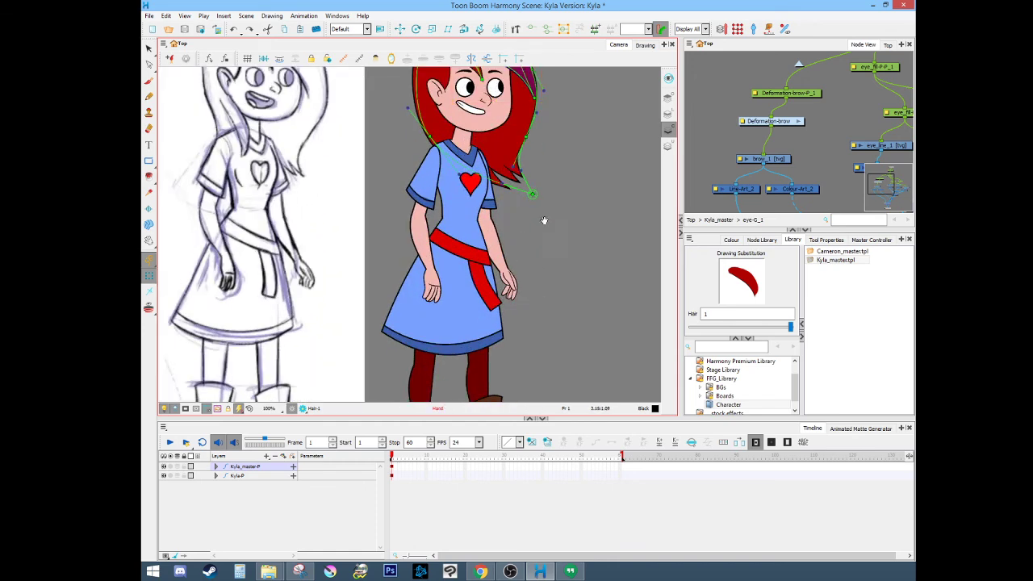
pyautogui.moveTo(537, 222); pyautogui.dragTo(584, 141)
pyautogui.moveTo(592, 253); pyautogui.dragTo(598, 188)
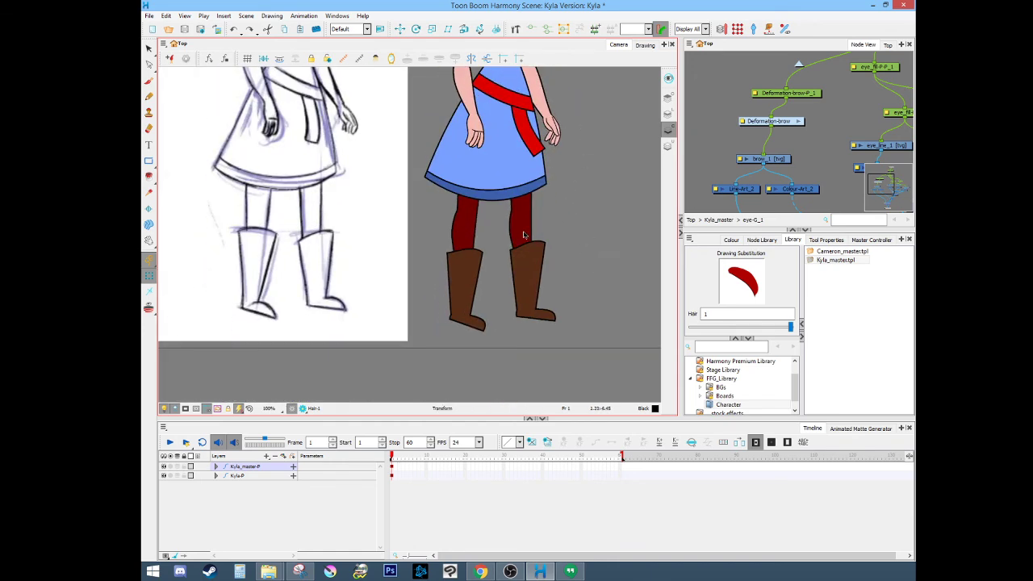
pyautogui.click(523, 235)
pyautogui.click(576, 219)
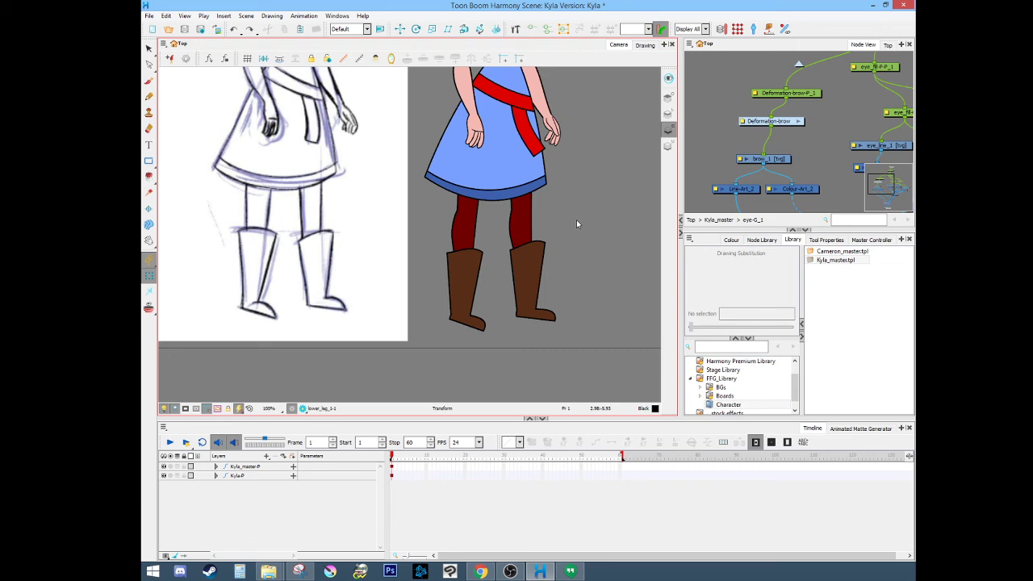
# Step: Display the deformation controls of the entire character, examine them from legs to head, and hide them again
pyautogui.hotkey('ctrl', 'a')
pyautogui.hotkey('shift', 'F11')
pyautogui.click(621, 201)
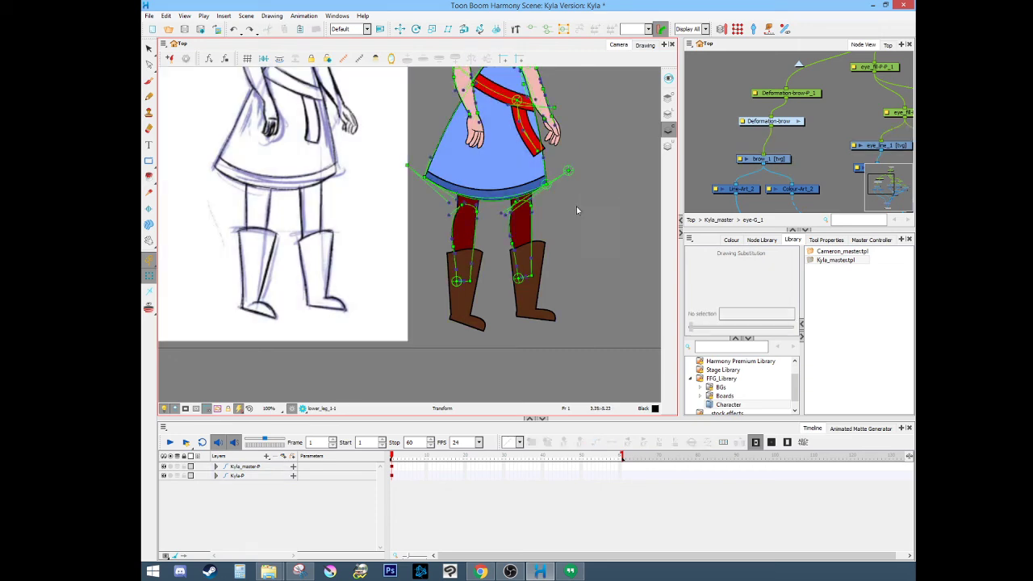
pyautogui.moveTo(576, 206); pyautogui.dragTo(569, 296)
pyautogui.moveTo(587, 165); pyautogui.dragTo(575, 250)
pyautogui.scroll(-1, 575, 250)
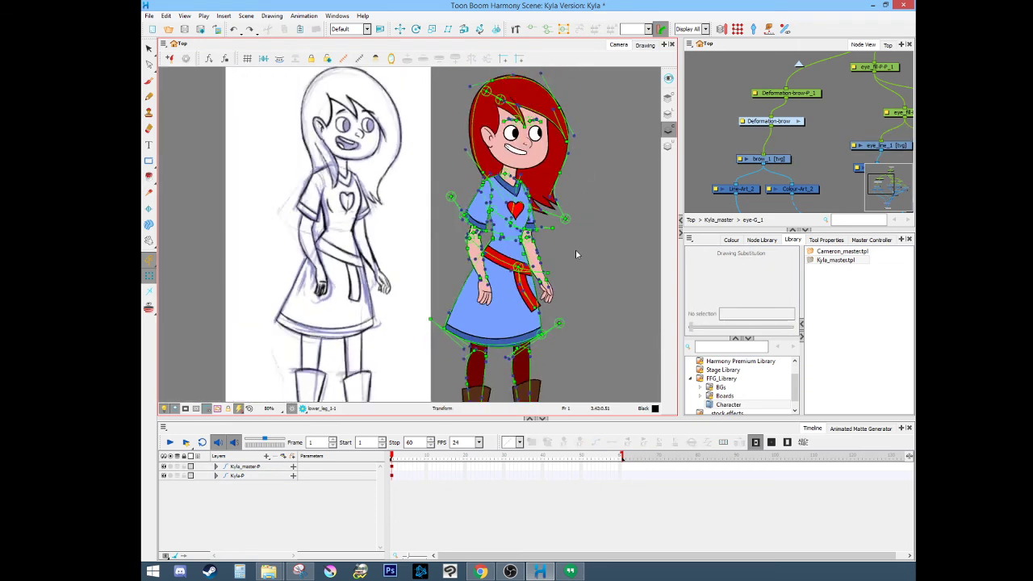
pyautogui.scroll(1, 575, 248)
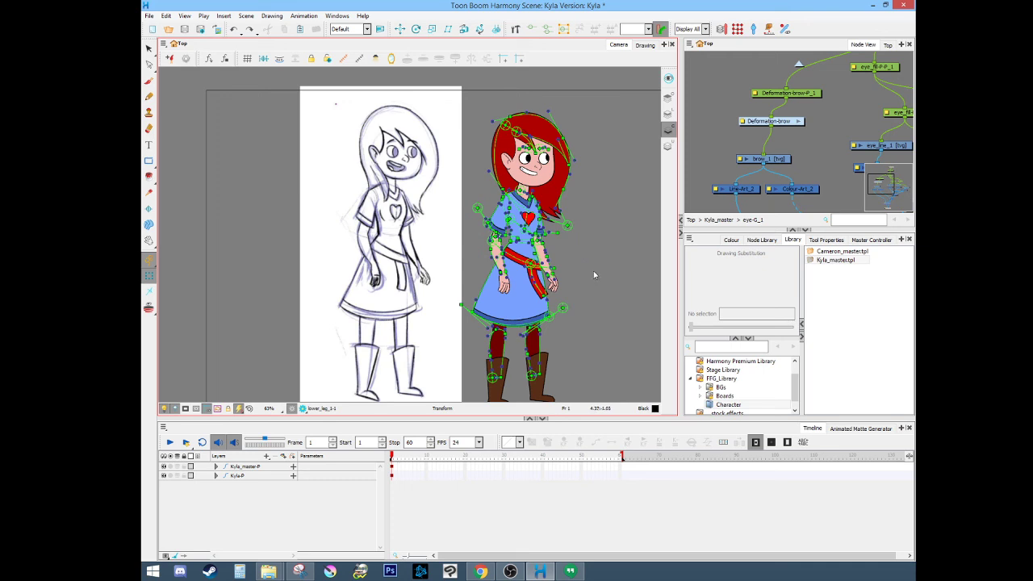
pyautogui.click(593, 276)
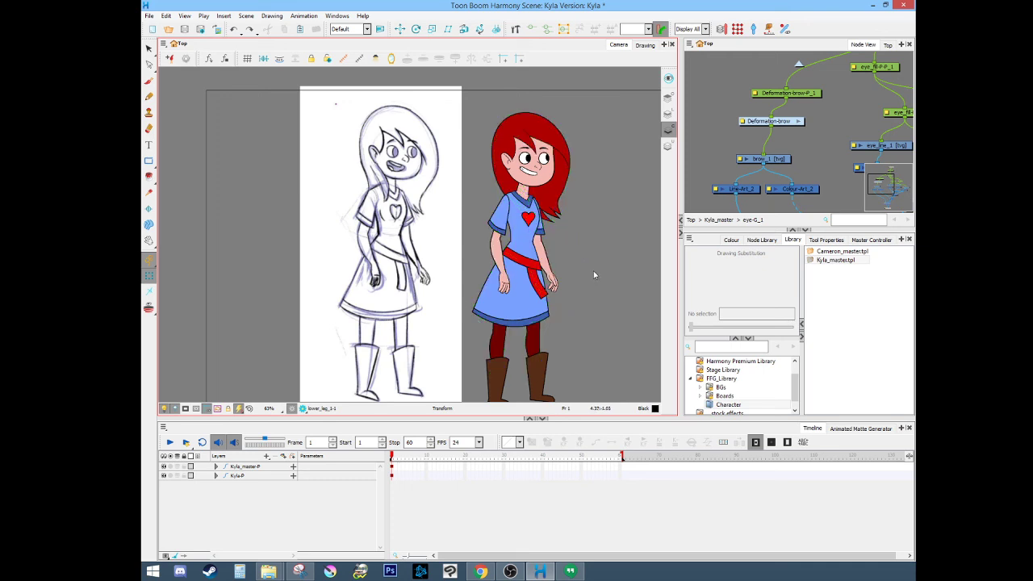
# Step: Examine the finished full-body character beside the reference sketch
pyautogui.press('space')
pyautogui.moveTo(576, 286)
pyautogui.mouseDown()
pyautogui.moveTo(546, 255)
pyautogui.moveTo(549, 200)
pyautogui.mouseUp()
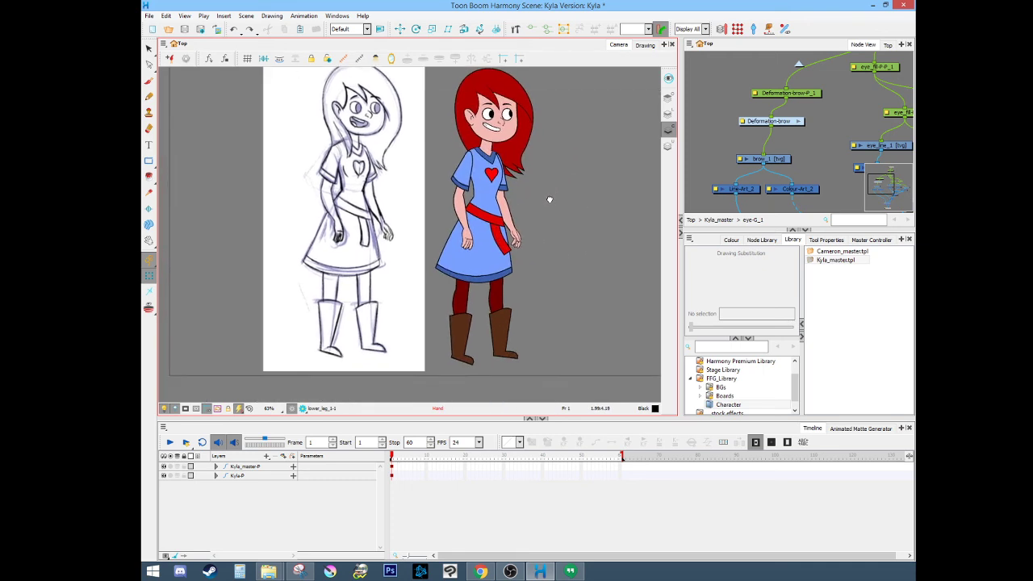
pyautogui.scroll(-3, 548, 201)
pyautogui.moveTo(573, 236)
pyautogui.mouseDown()
pyautogui.moveTo(477, 249)
pyautogui.moveTo(481, 223)
pyautogui.mouseUp()
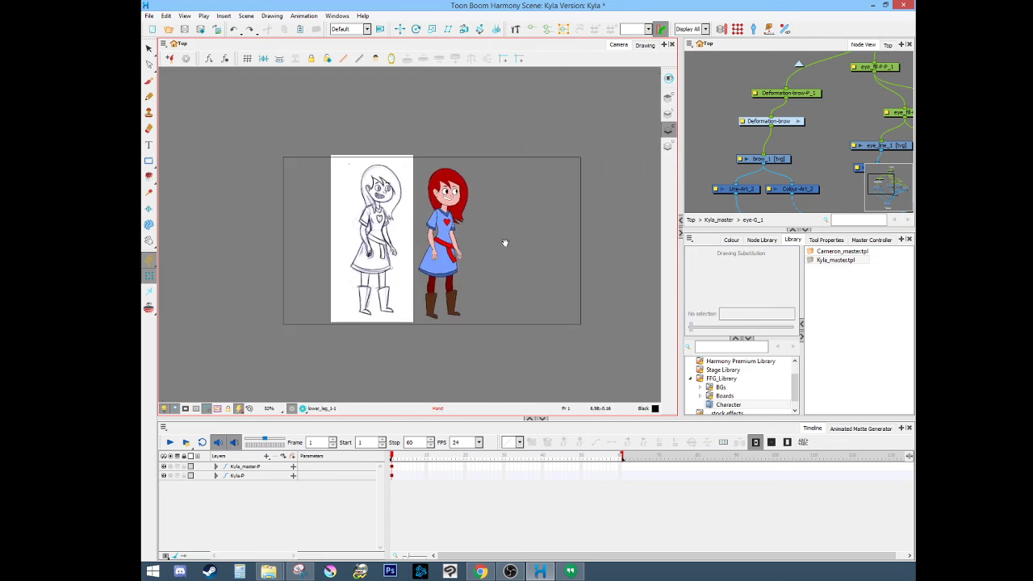
pyautogui.scroll(3, 505, 244)
pyautogui.scroll(-2, 467, 246)
pyautogui.press('space')
pyautogui.scroll(2, 477, 249)
pyautogui.scroll(-1, 467, 241)
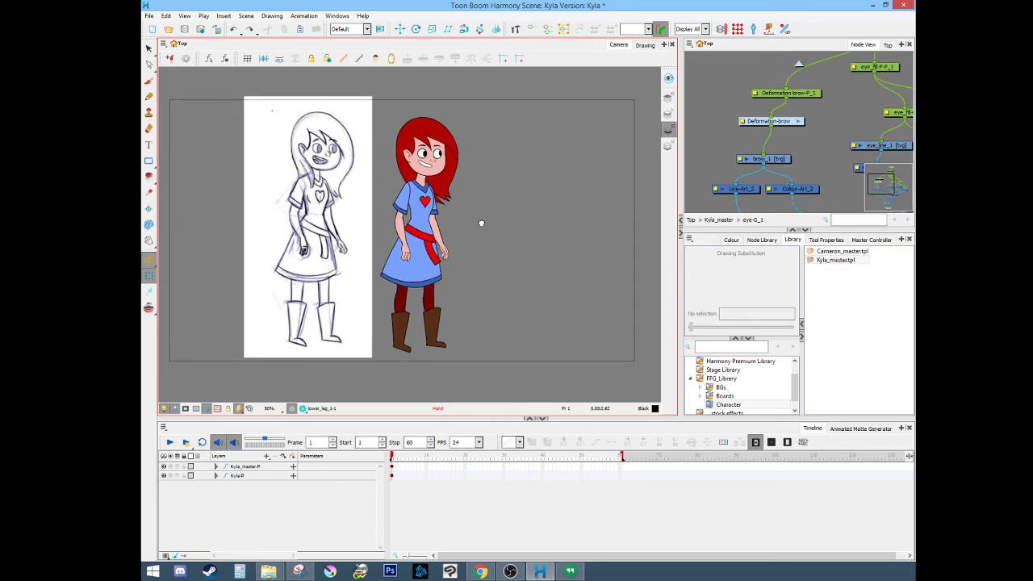
pyautogui.scroll(2, 481, 188)
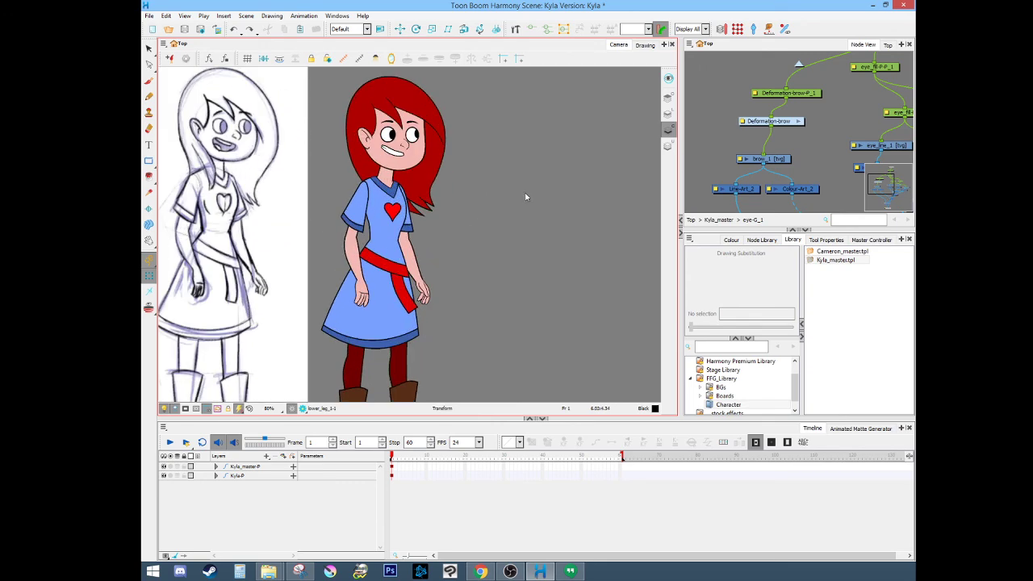
# Step: Select the far eye drawing and the mouth's tongue drawing to check their substitutions, then clear the selection
pyautogui.scroll(3, 525, 197)
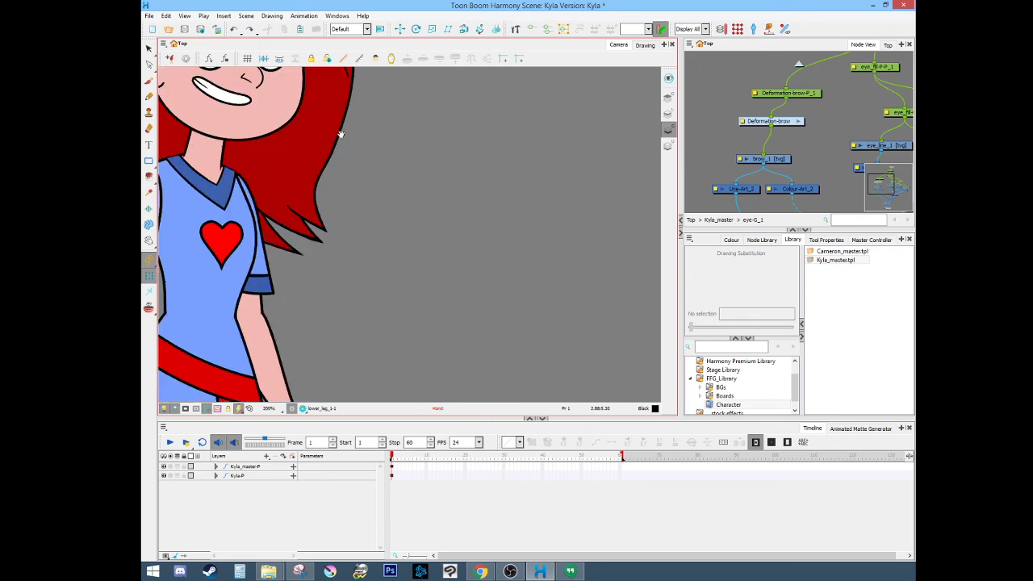
pyautogui.scroll(-1, 565, 270)
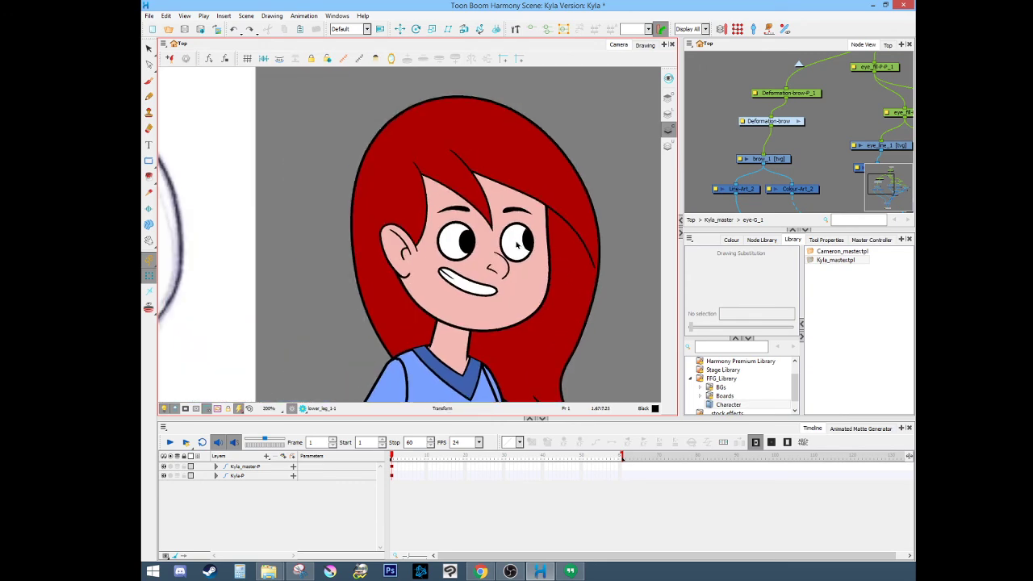
pyautogui.click(518, 245)
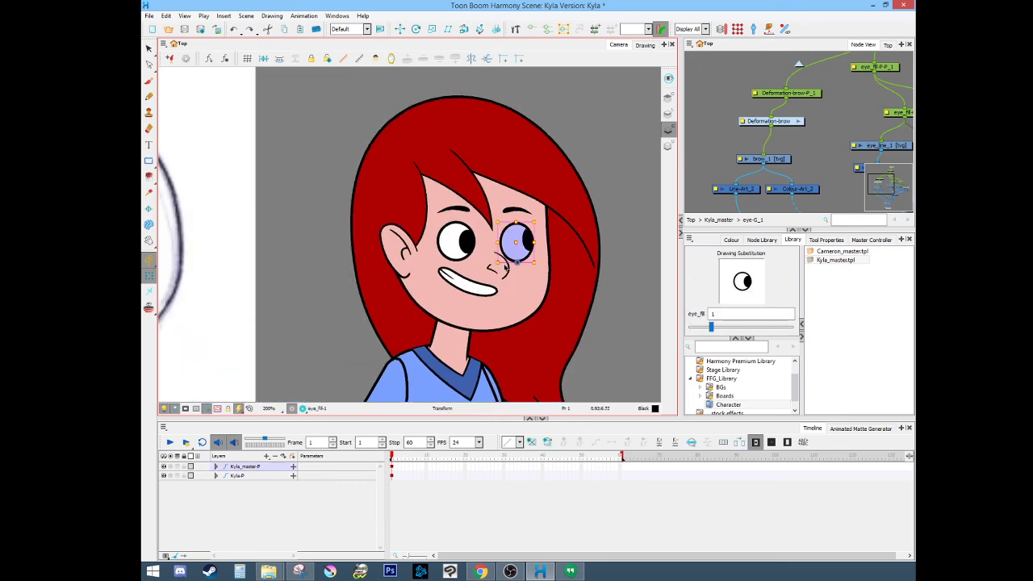
pyautogui.click(474, 295)
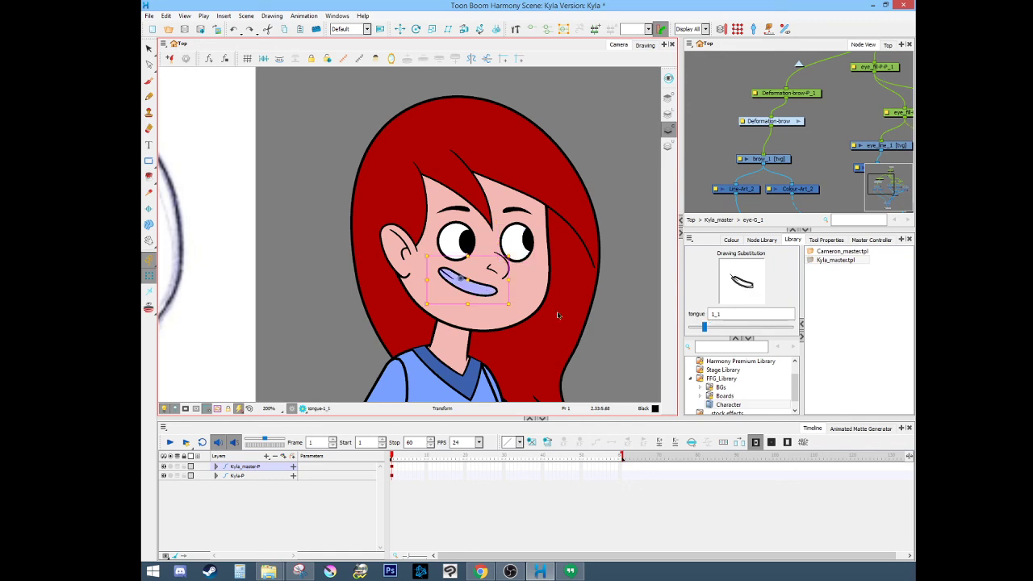
pyautogui.click(595, 345)
pyautogui.scroll(-3, 593, 311)
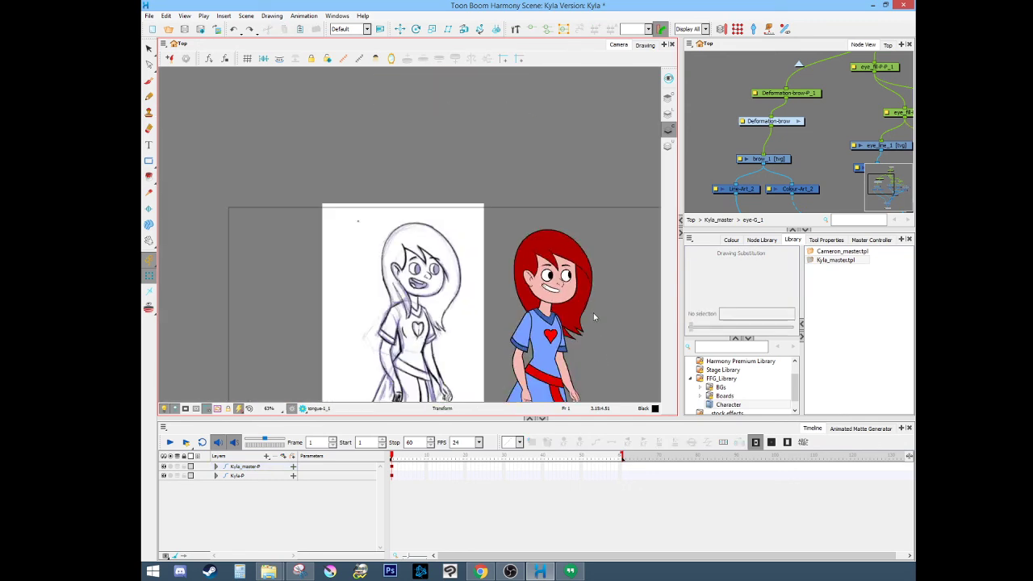
pyautogui.press('space')
pyautogui.moveTo(609, 354); pyautogui.dragTo(521, 237)
pyautogui.scroll(-3, 533, 235)
pyautogui.scroll(1, 549, 238)
pyautogui.press('space')
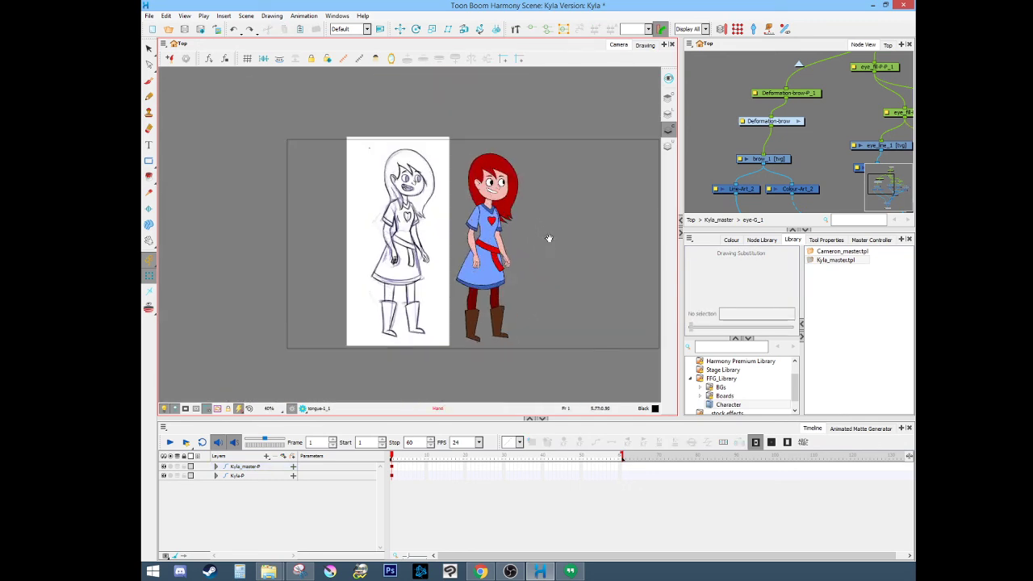
pyautogui.scroll(1, 549, 238)
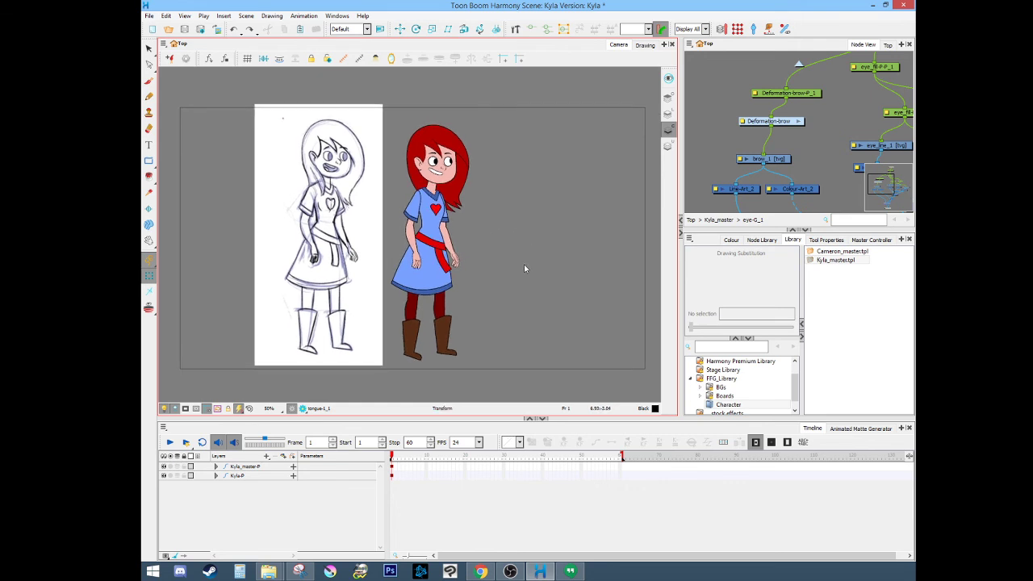
pyautogui.click(713, 284)
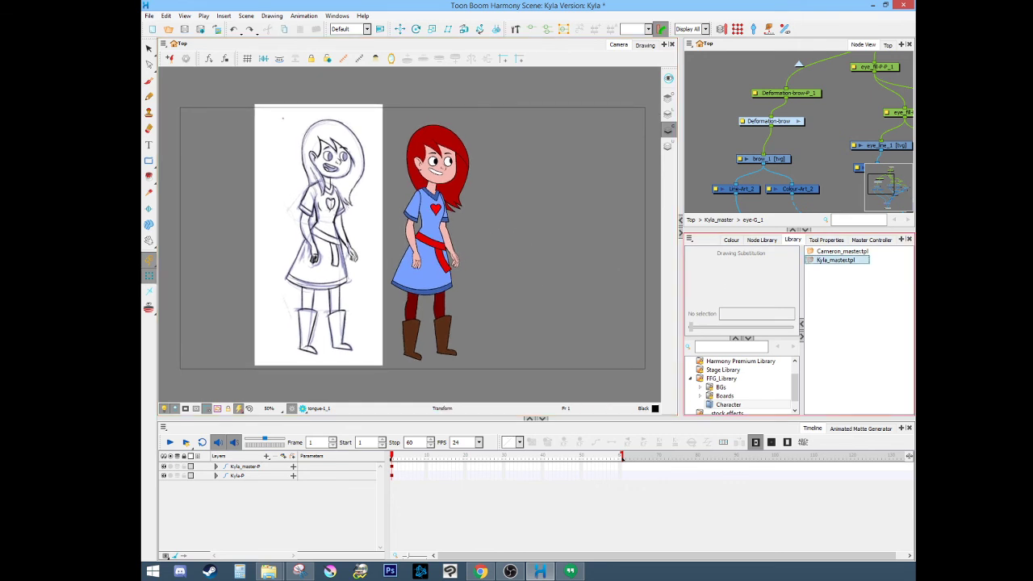